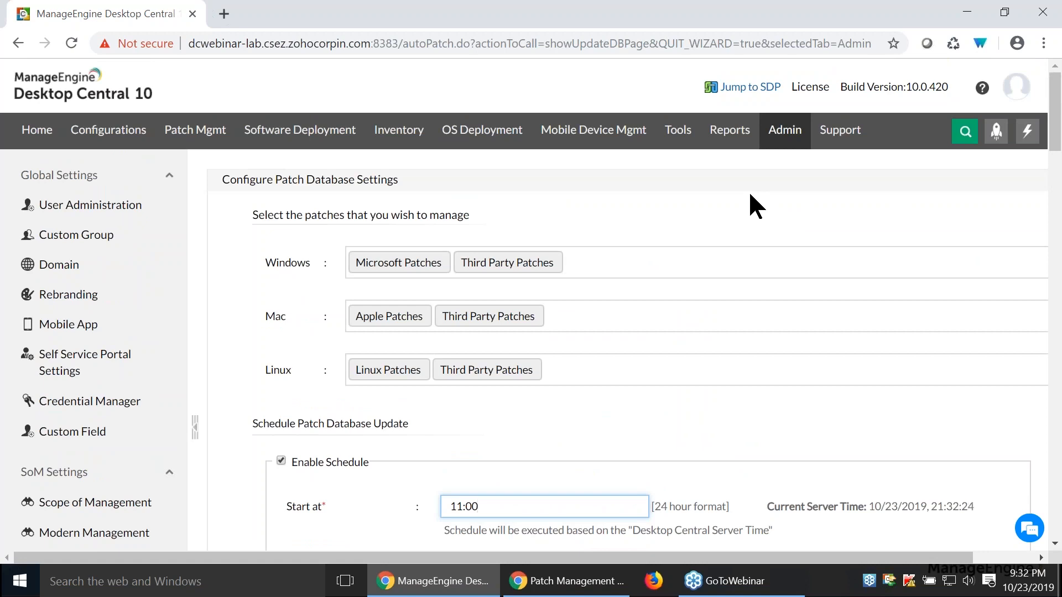
- Open the list of managed computers under Scope of Management
left_click(792, 143)
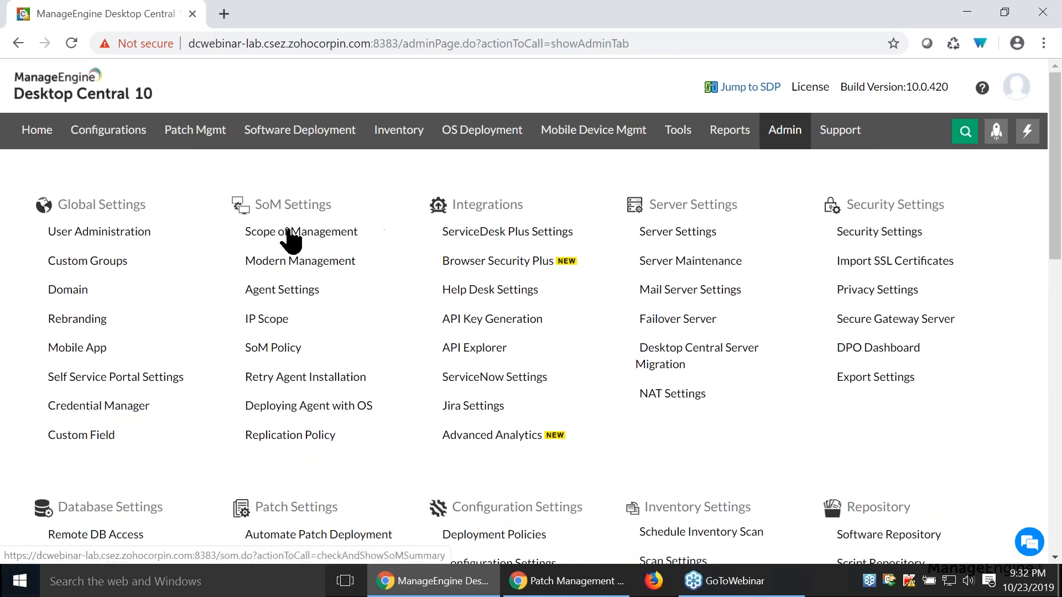
left_click(1027, 134)
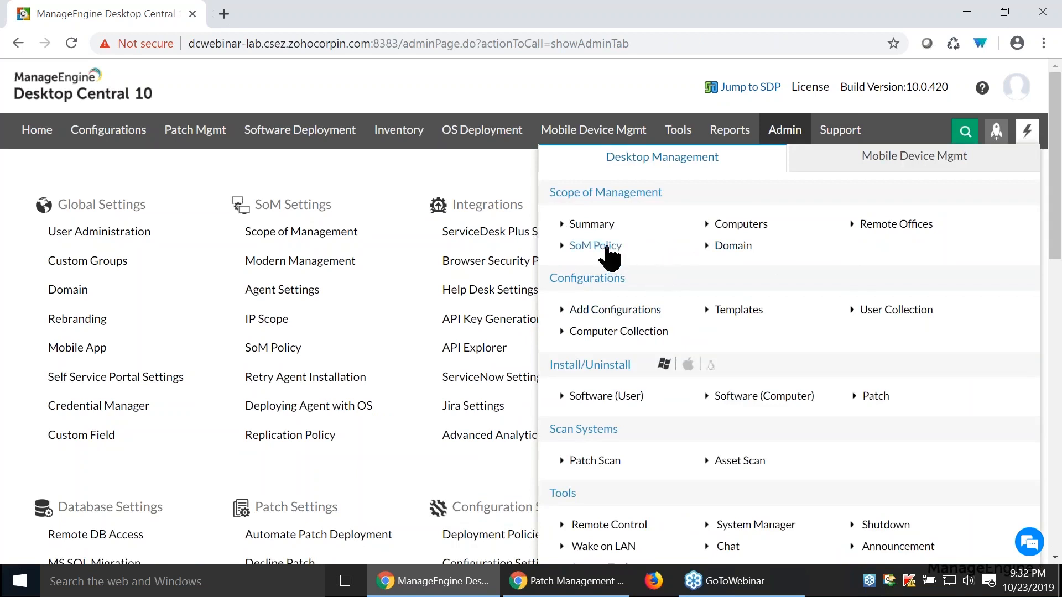
left_click(738, 226)
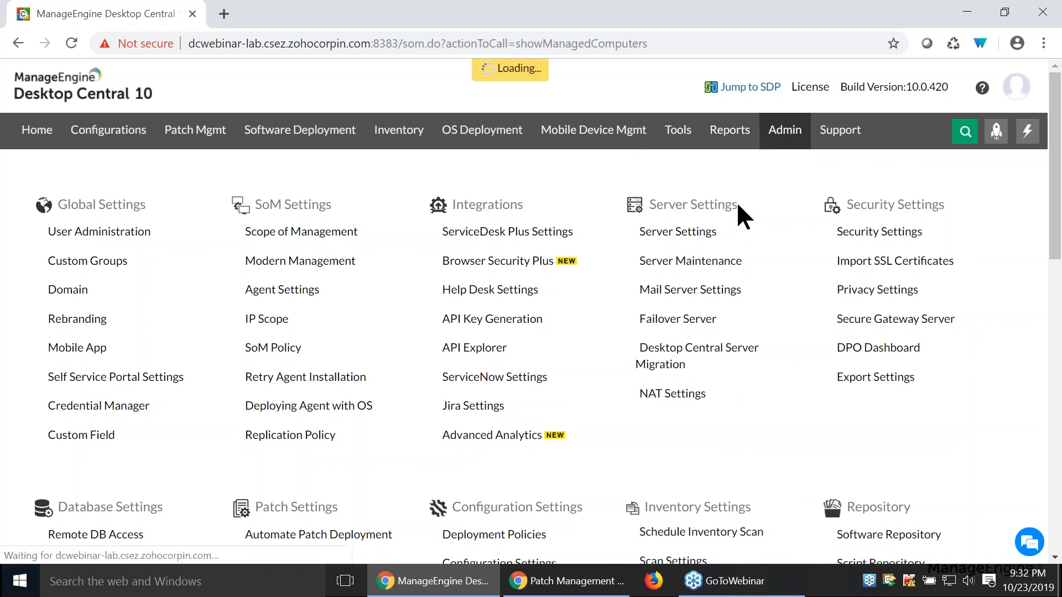
scroll(624, 309, "down", 2)
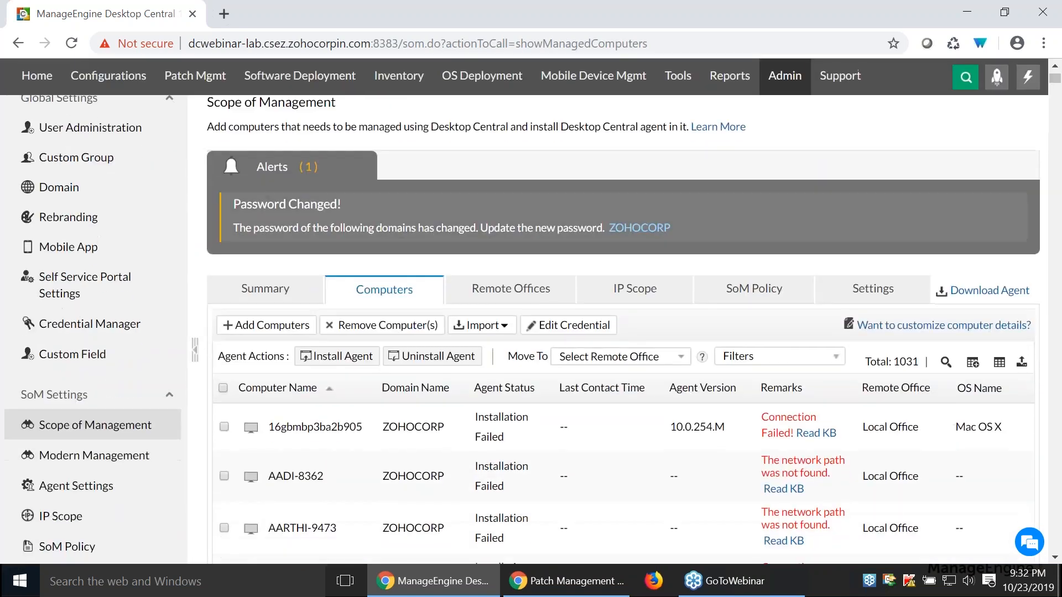
- Open the Add Domain form from Add Computers, try the Active Directory and Workgroup network types, and close it without adding a domain
left_click(272, 333)
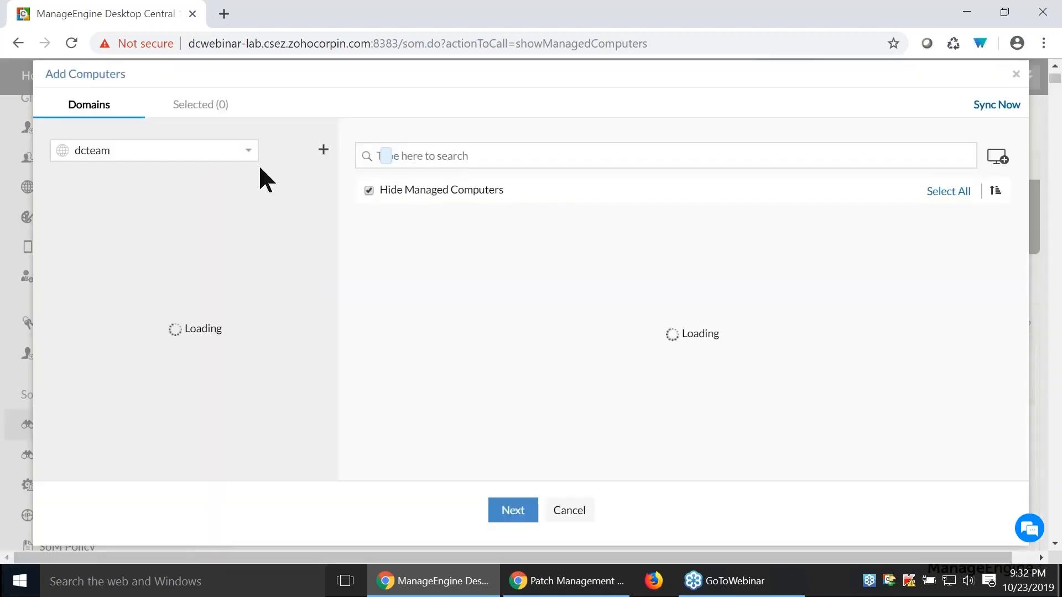
left_click(327, 155)
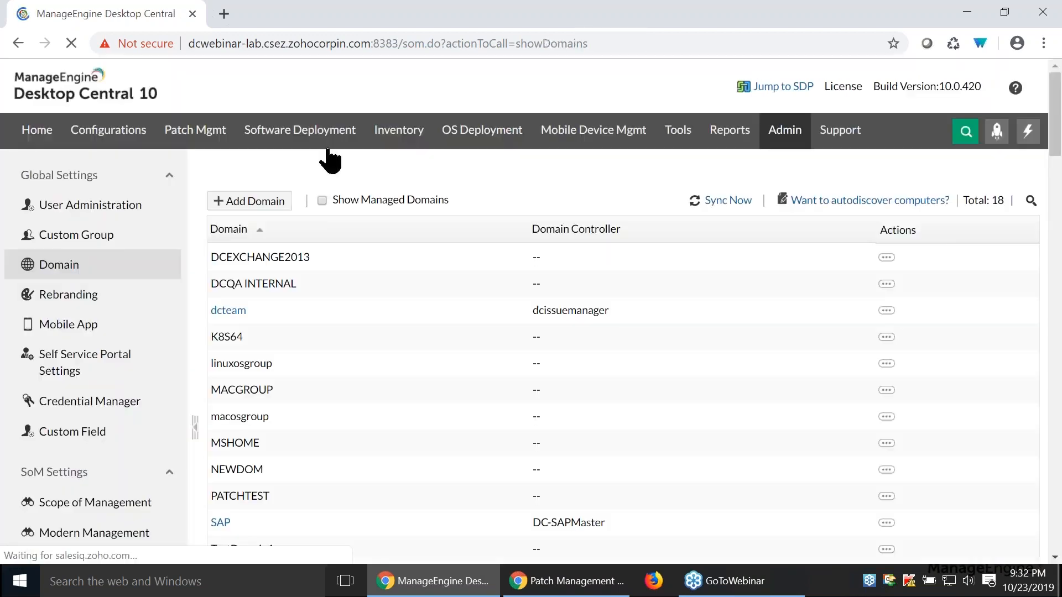
left_click(279, 203)
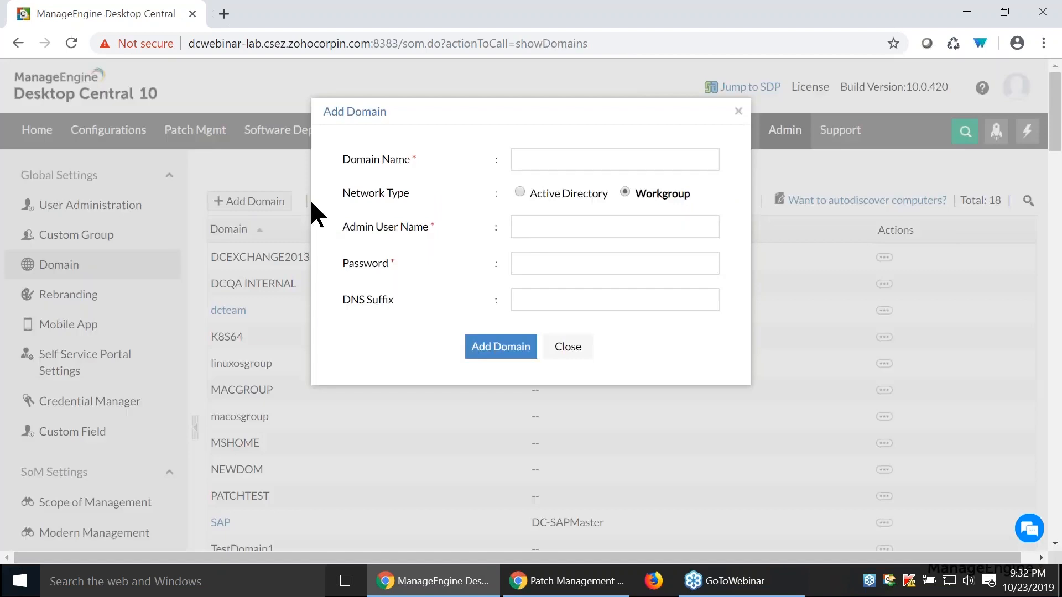
left_click(519, 192)
left_click(624, 192)
left_click(567, 349)
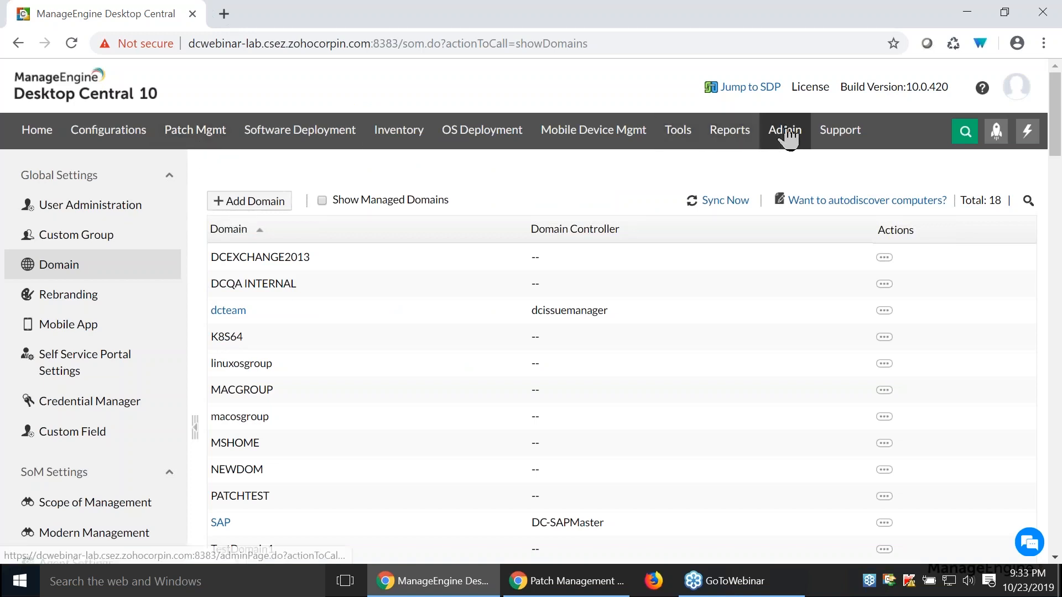
- Return to the managed computers list and view the agent download options for the local and remote offices
left_click(18, 43)
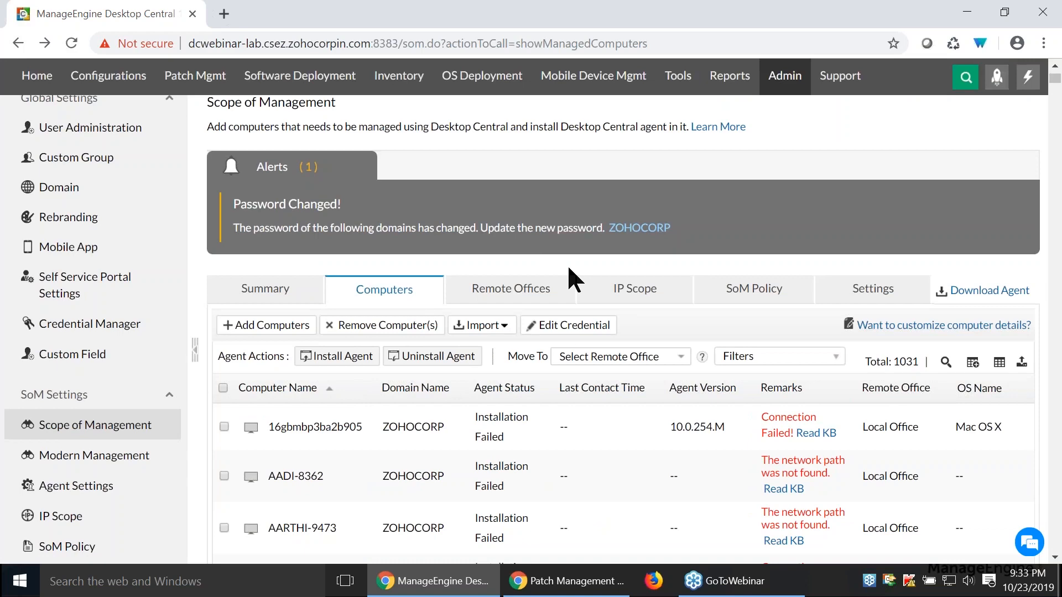
scroll(575, 326, "down", 2)
scroll(579, 343, "up", 2)
scroll(974, 390, "down", 1)
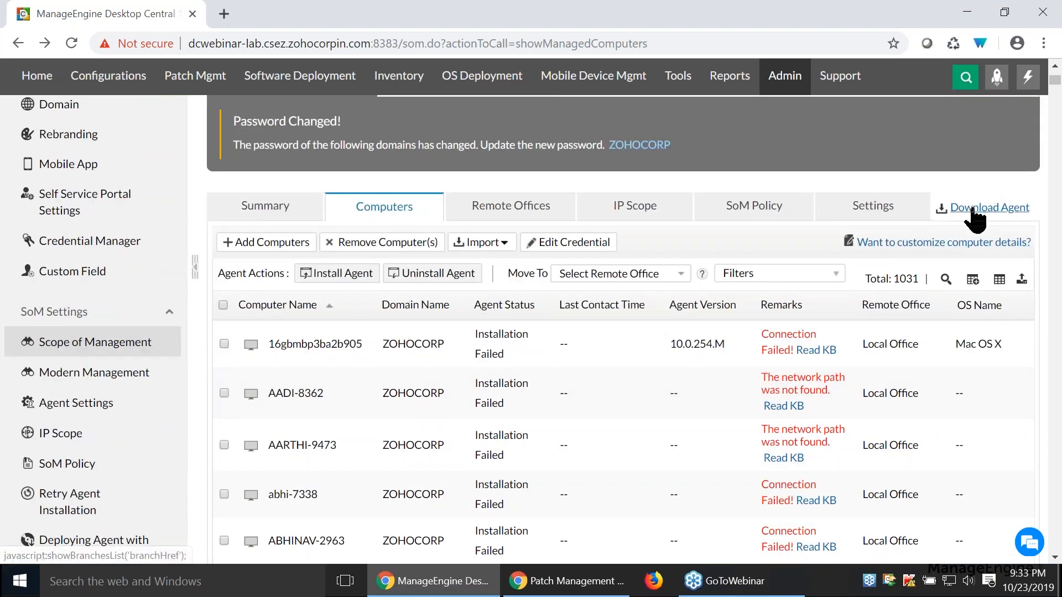
left_click(973, 210)
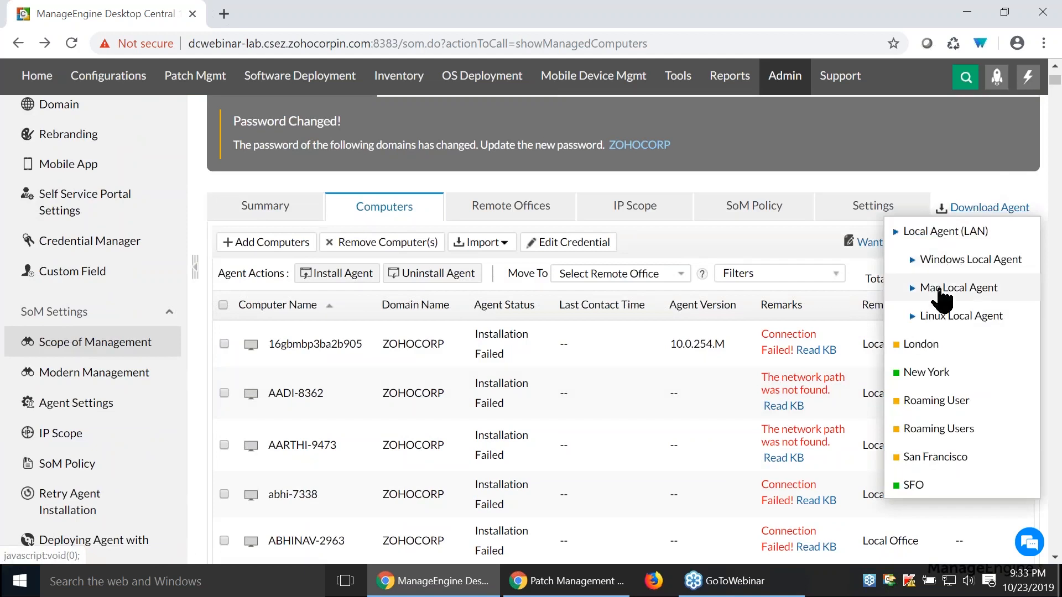
left_click(719, 166)
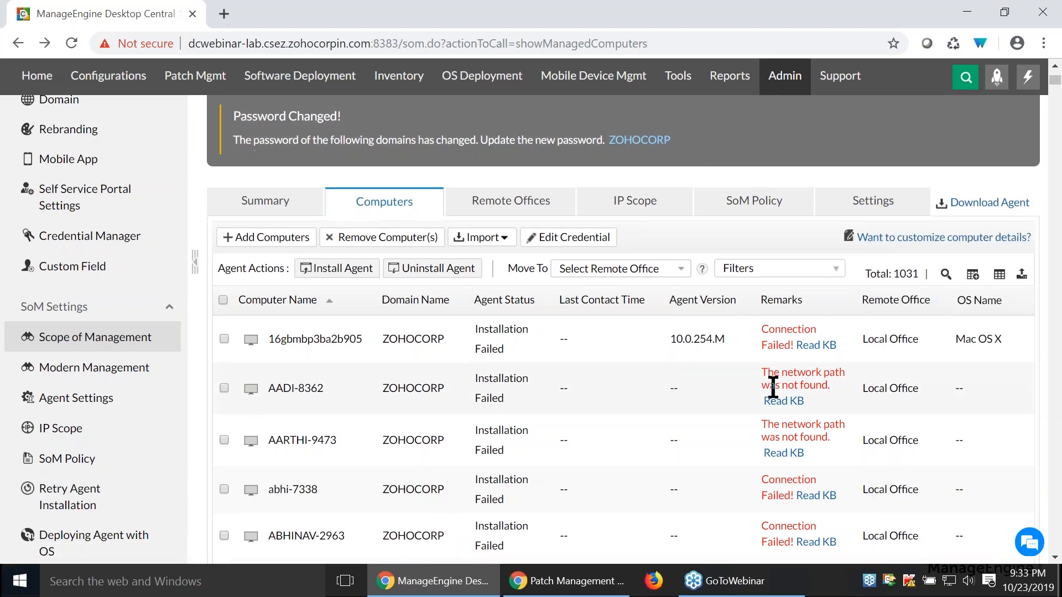
scroll(772, 385, "down", 1)
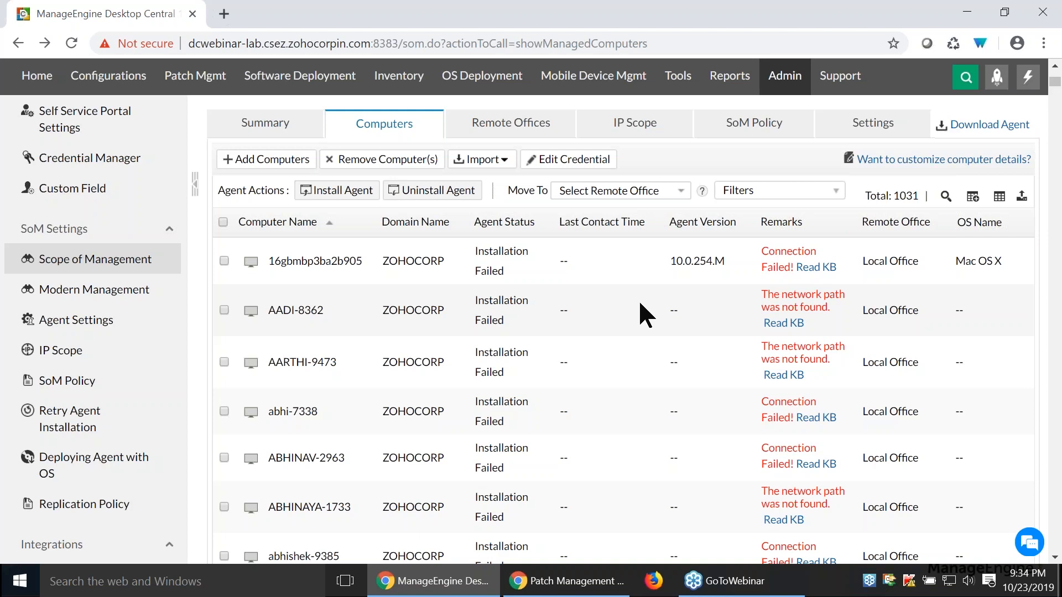
scroll(638, 299, "up", 3)
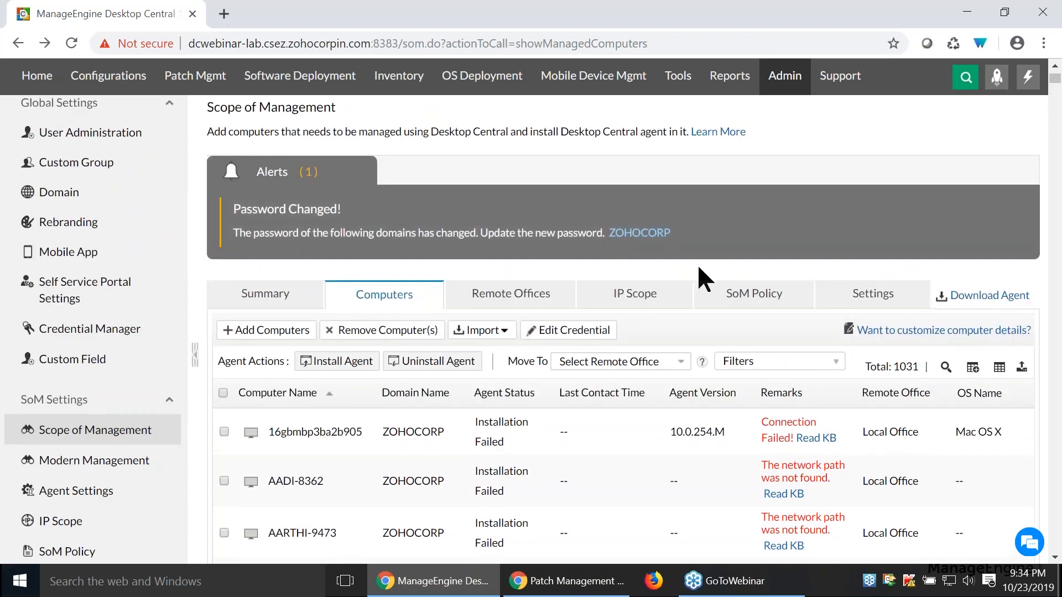
scroll(697, 268, "up", 2)
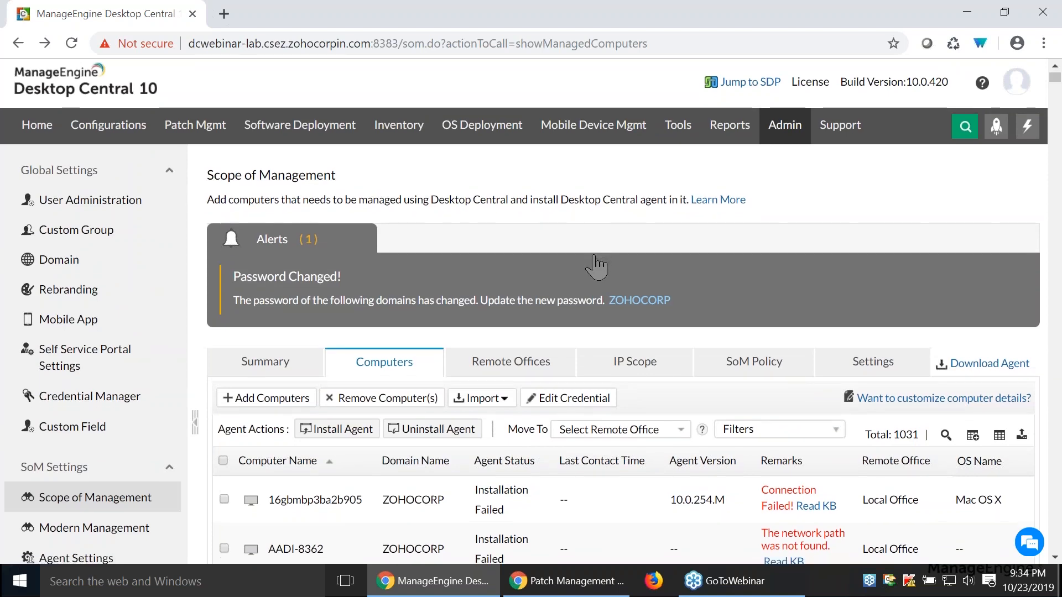
scroll(592, 262, "down", 1)
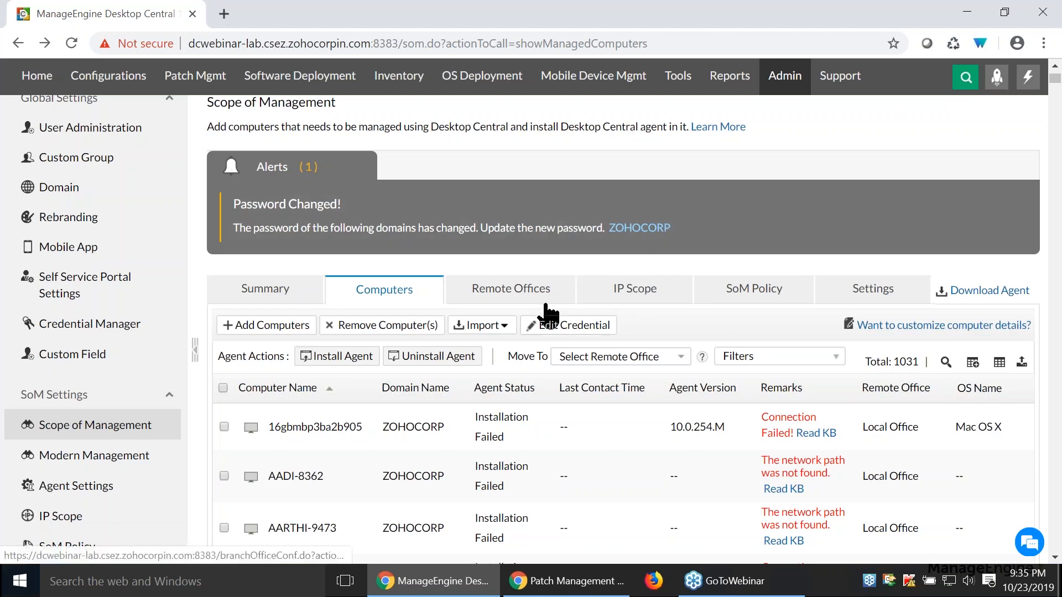
scroll(216, 143, "up", 2)
- Open the missing patches list in patch management and examine the patches' approval status and missing systems
left_click(216, 143)
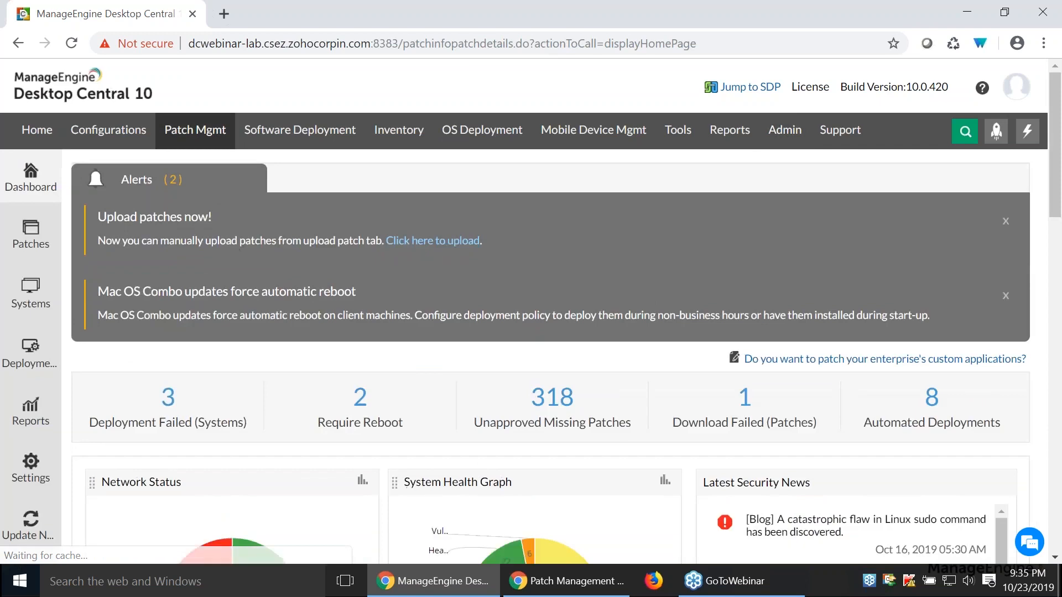
left_click(34, 244)
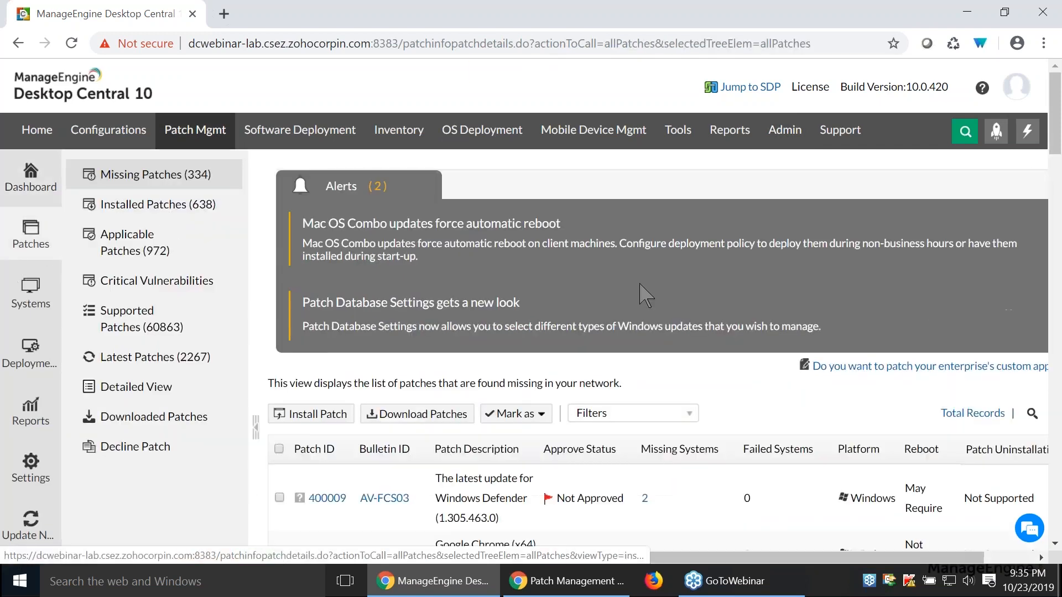
scroll(642, 293, "down", 1)
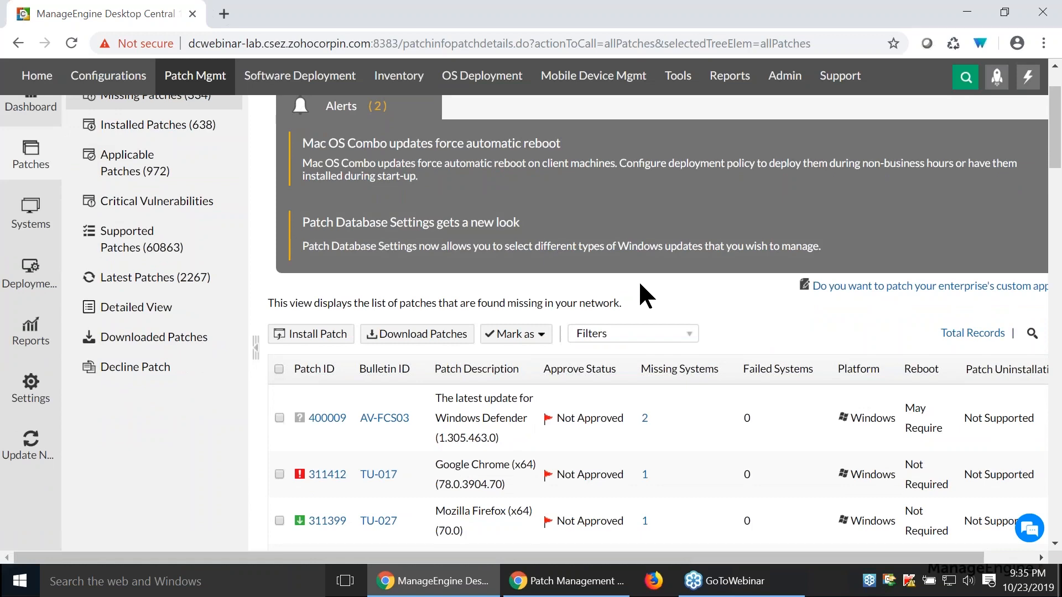
scroll(642, 293, "down", 1)
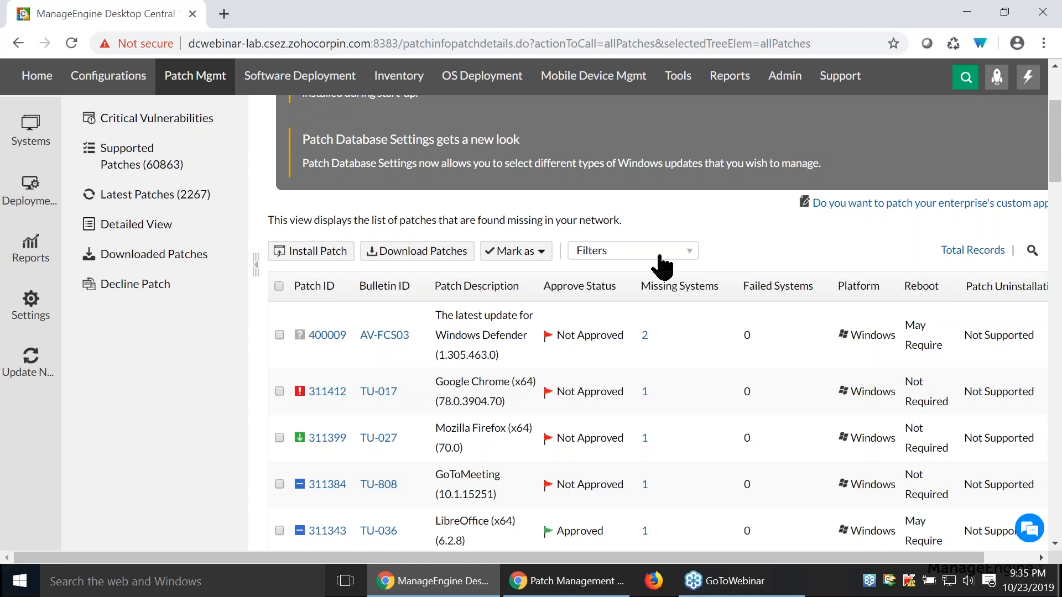
left_click(646, 288)
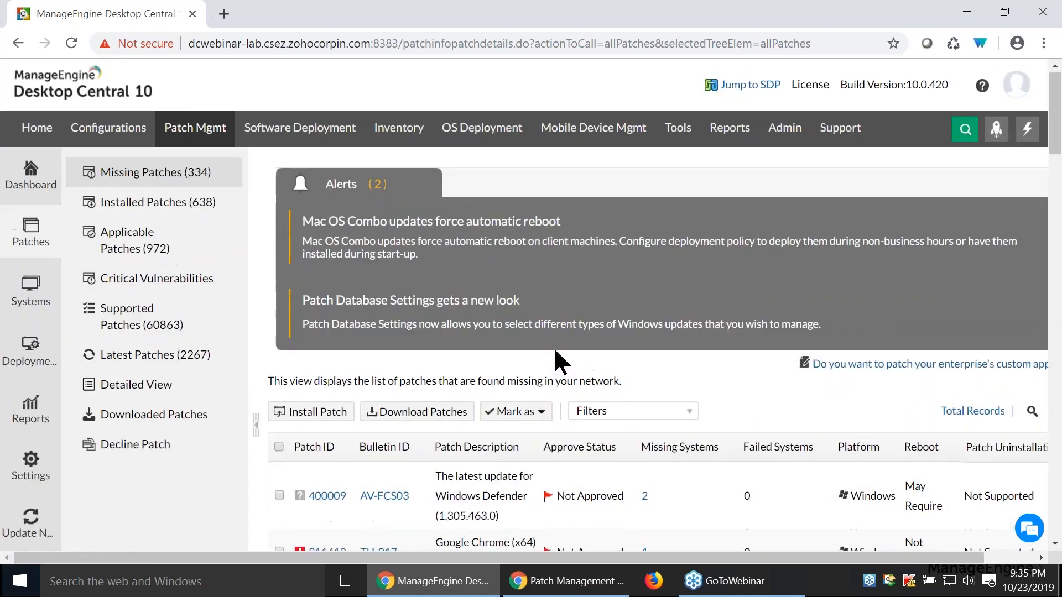
scroll(554, 351, "down", 1)
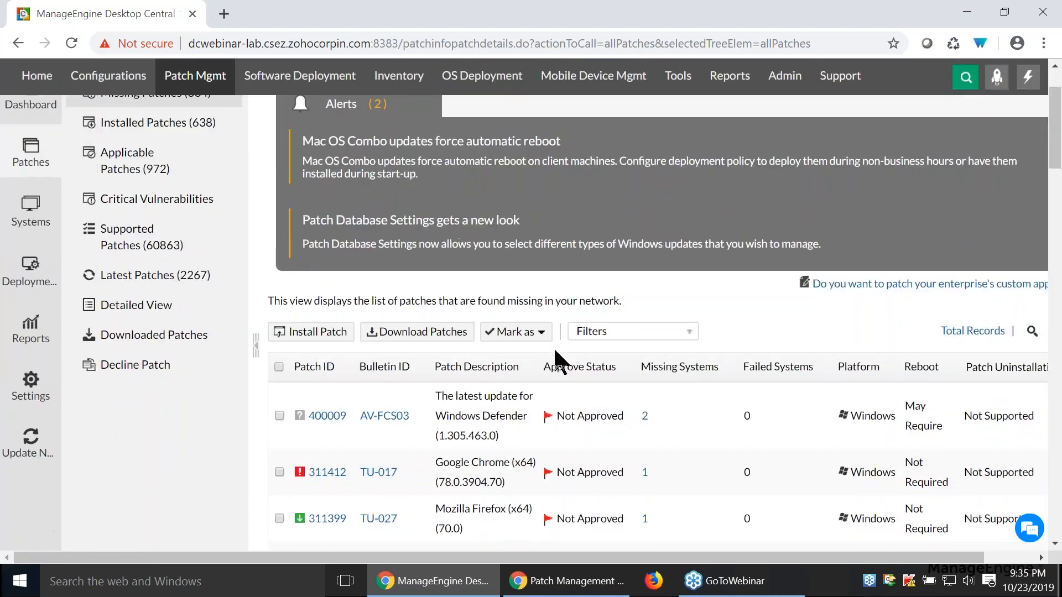
scroll(552, 346, "up", 1)
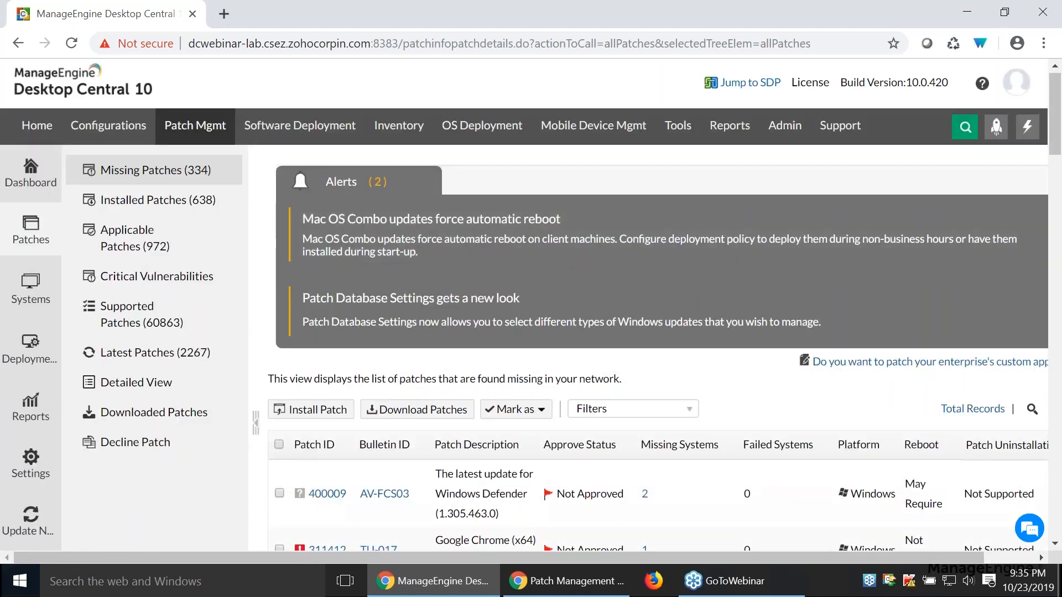
- Open the Test and Approve deployment settings, review the test groups and patch approval modes, and cancel without changing the mode
left_click(25, 360)
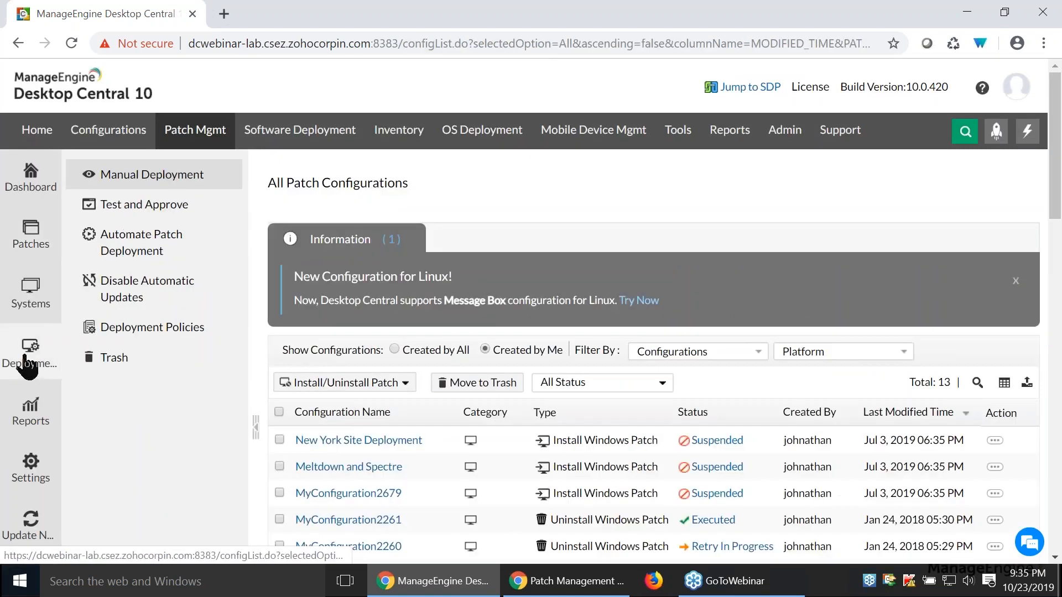
left_click(155, 214)
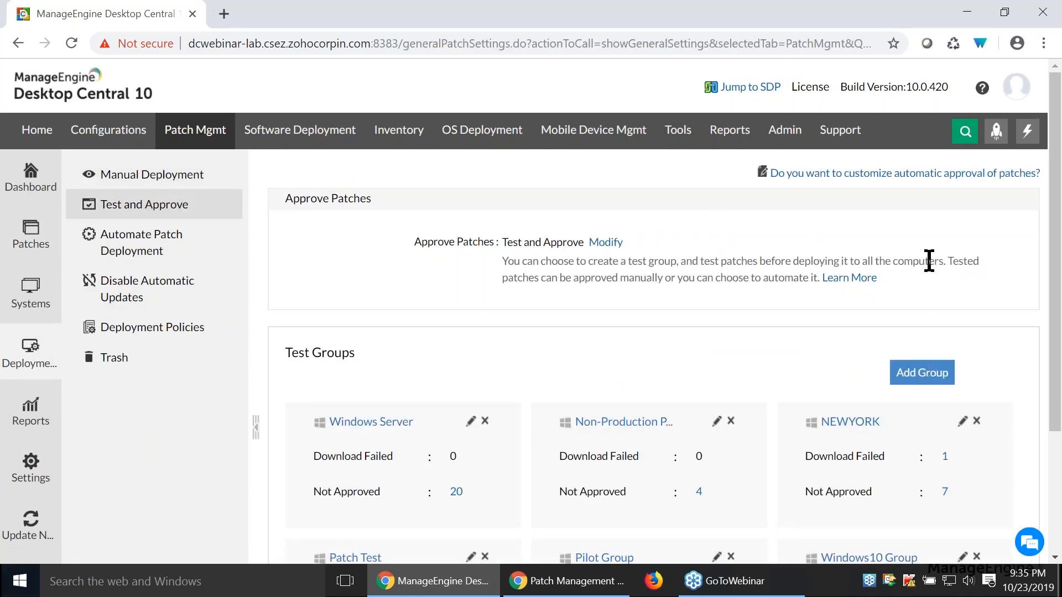
scroll(928, 261, "down", 2)
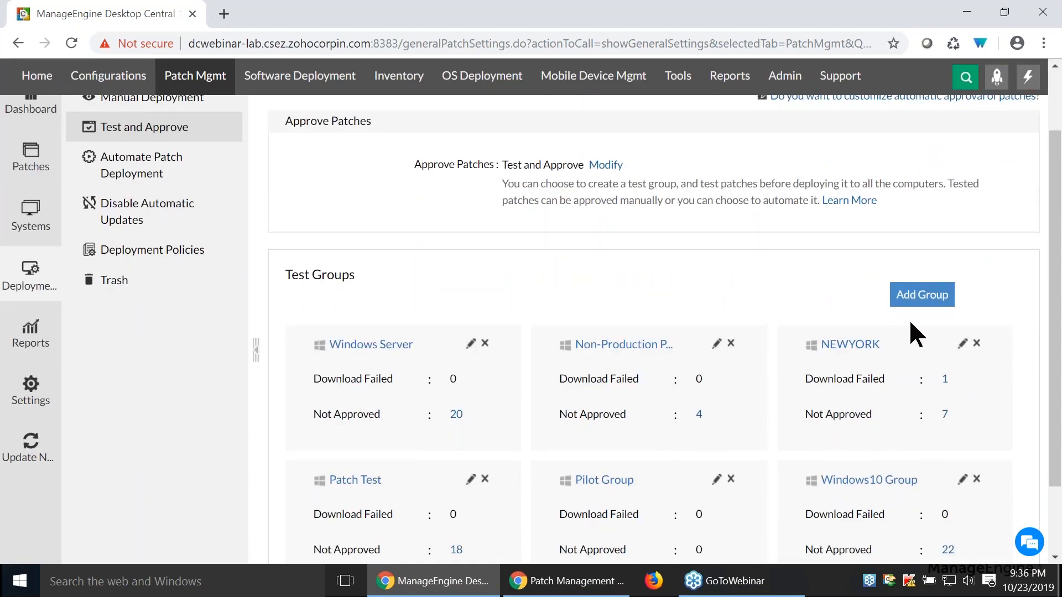
scroll(907, 320, "down", 2)
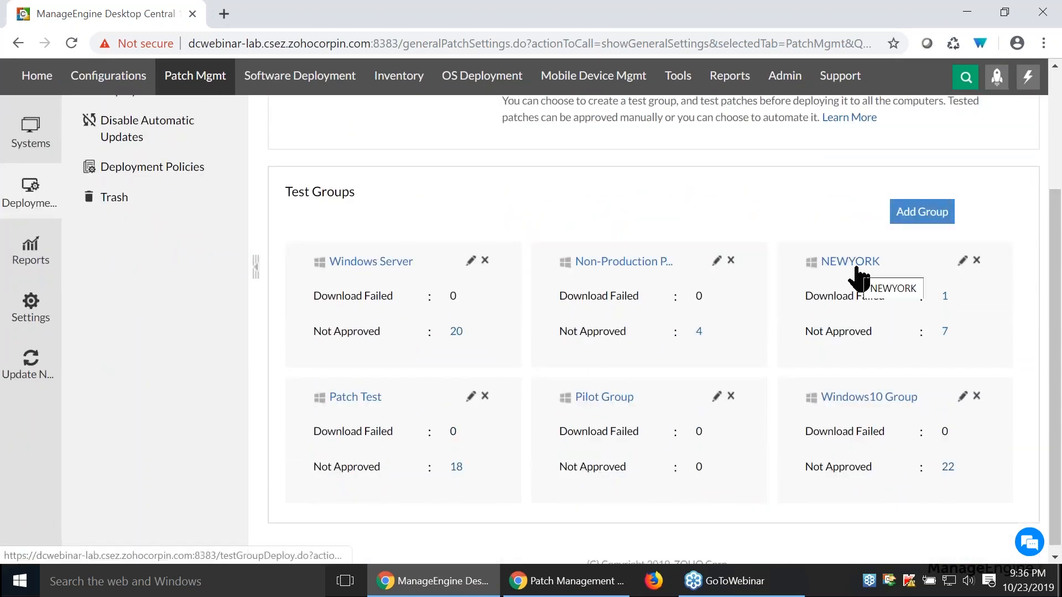
scroll(681, 221, "up", 4)
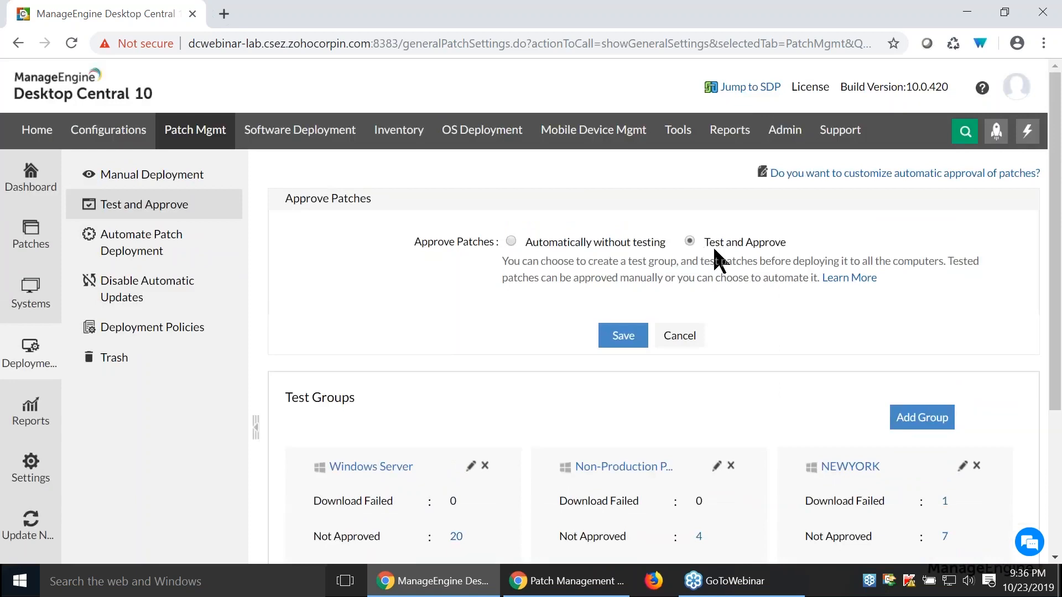
left_click(693, 334)
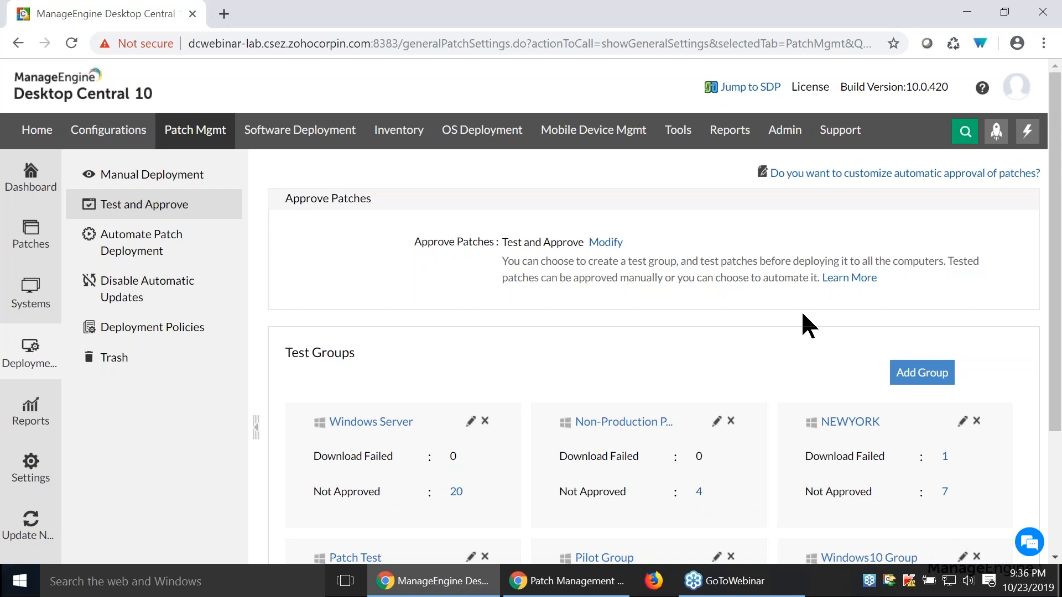
- Open the Non-Production Pilot Group test group and review its update severities and application selection
scroll(801, 310, "down", 3)
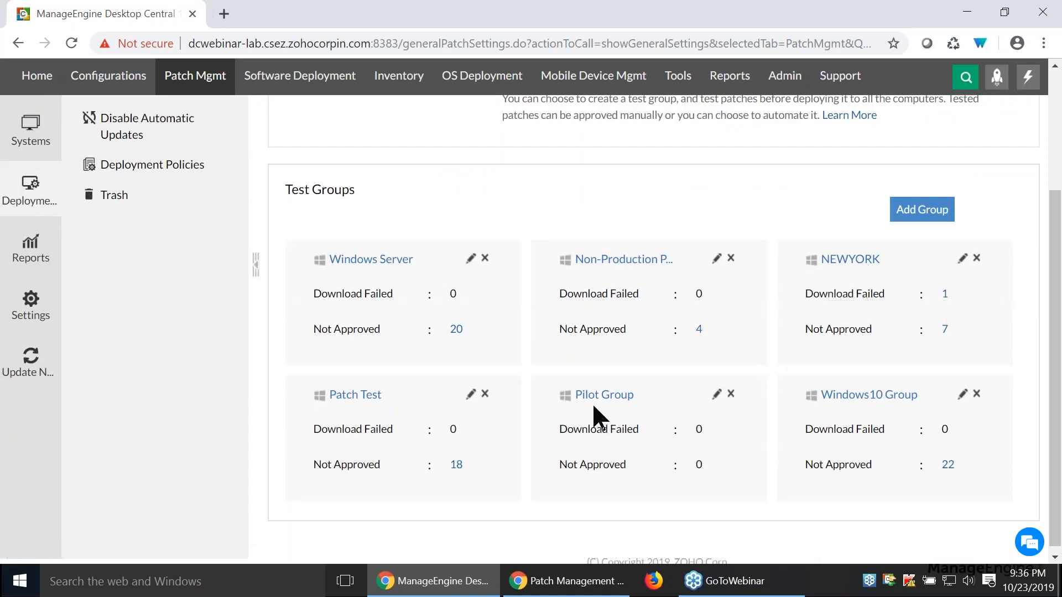
left_click(619, 262)
left_click(295, 233)
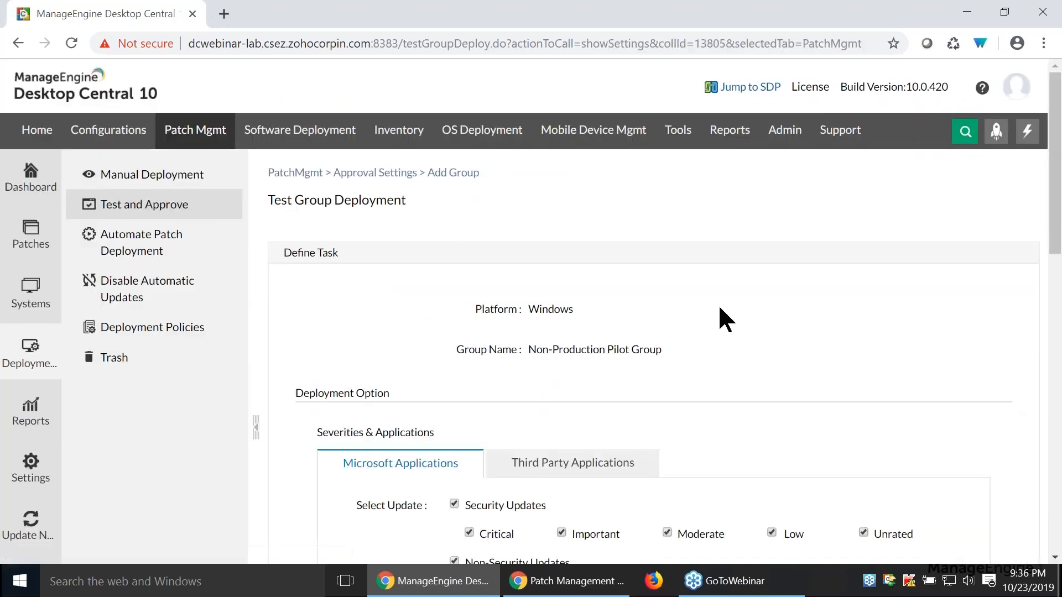
scroll(719, 307, "down", 3)
scroll(608, 310, "down", 3)
scroll(647, 285, "up", 3)
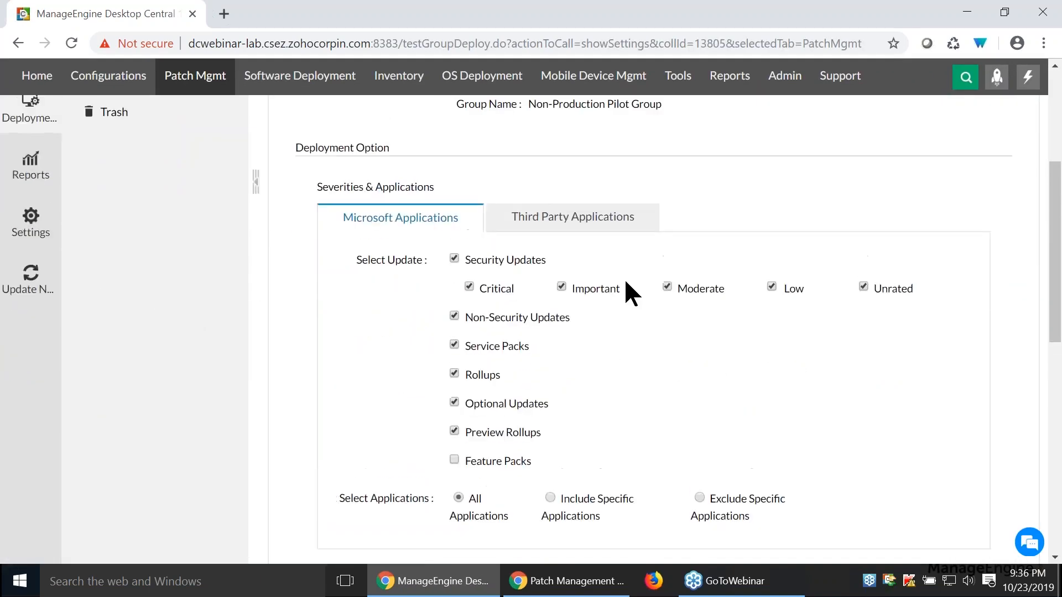
scroll(583, 209, "up", 2)
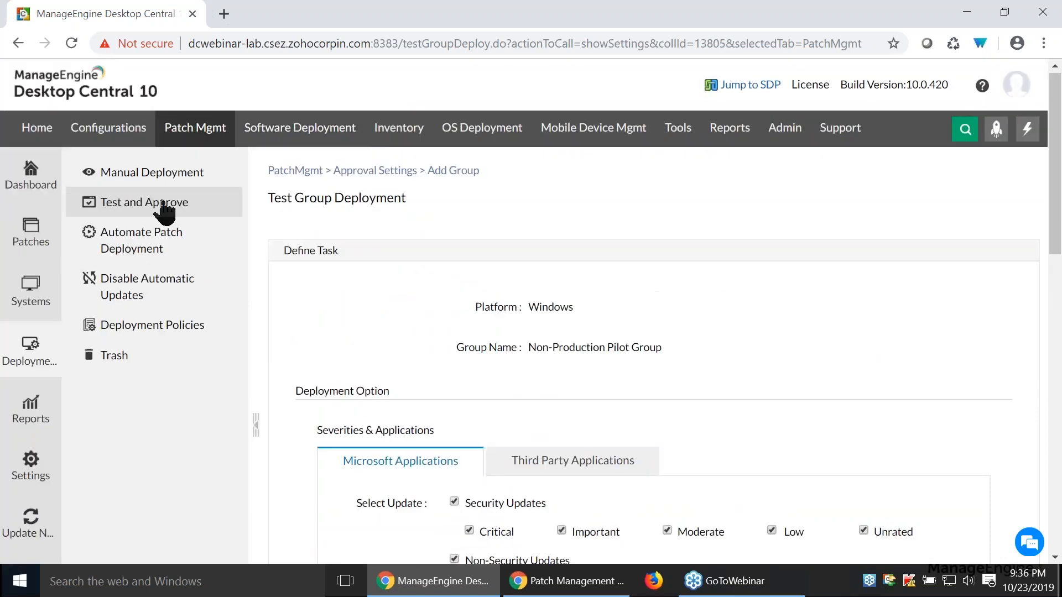
- Return to the Test and Approve settings, start adding a test group, and open the form for creating a new custom group
left_click(161, 205)
left_click(921, 373)
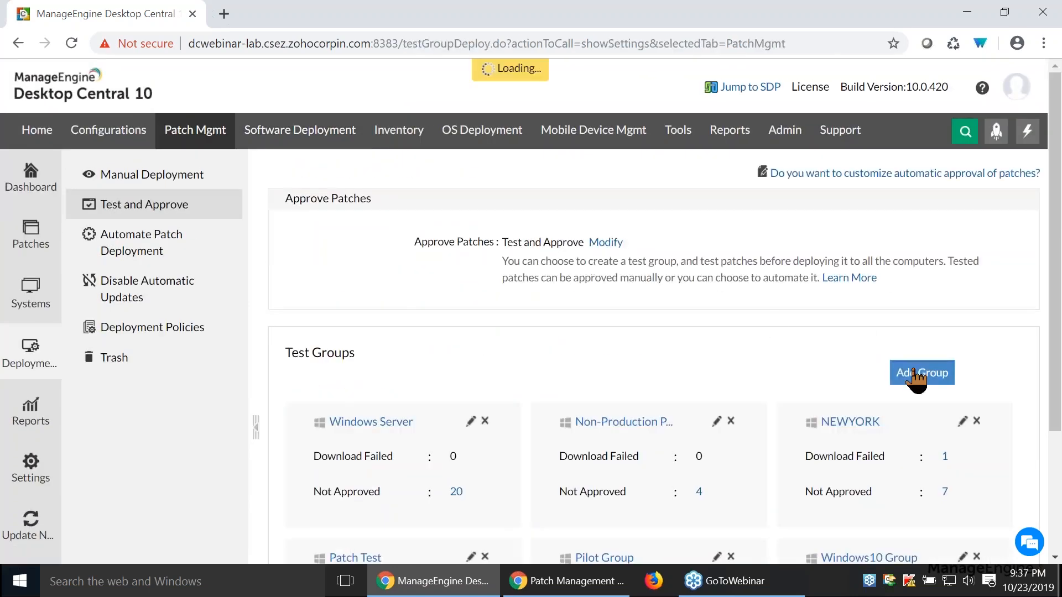
left_click(597, 358)
left_click(750, 360)
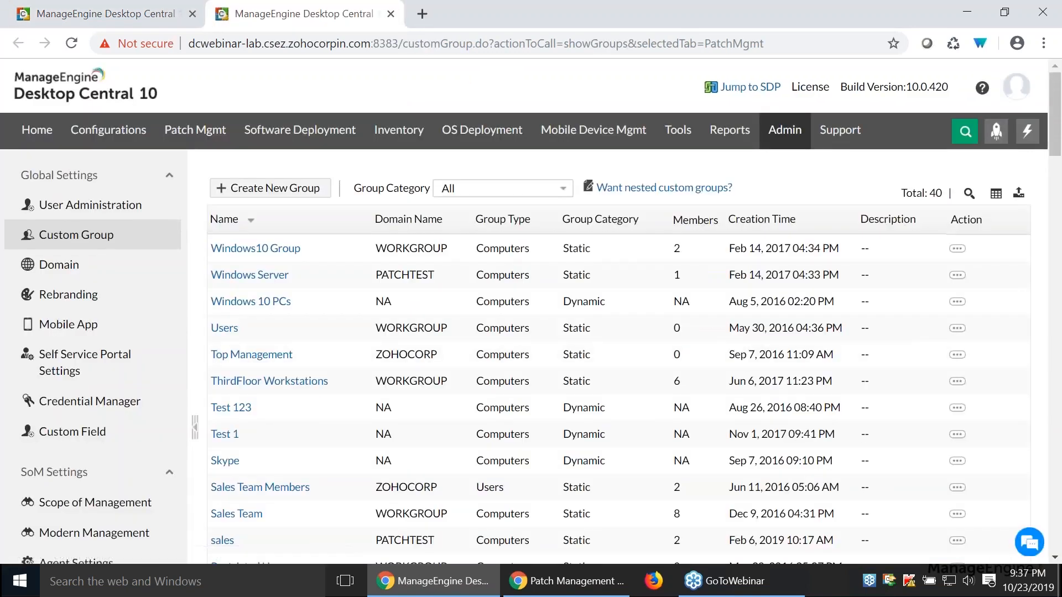
left_click(293, 188)
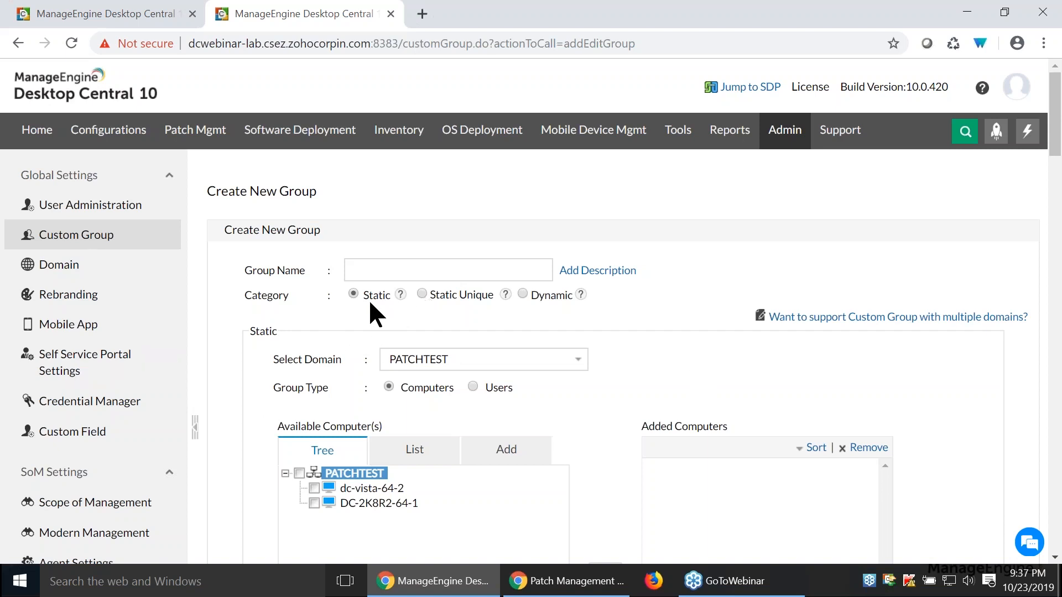
- Make the new custom group Dynamic and start a criterion with Operating System as the column and equal as the condition
left_click(421, 293)
left_click(522, 294)
left_click(380, 396)
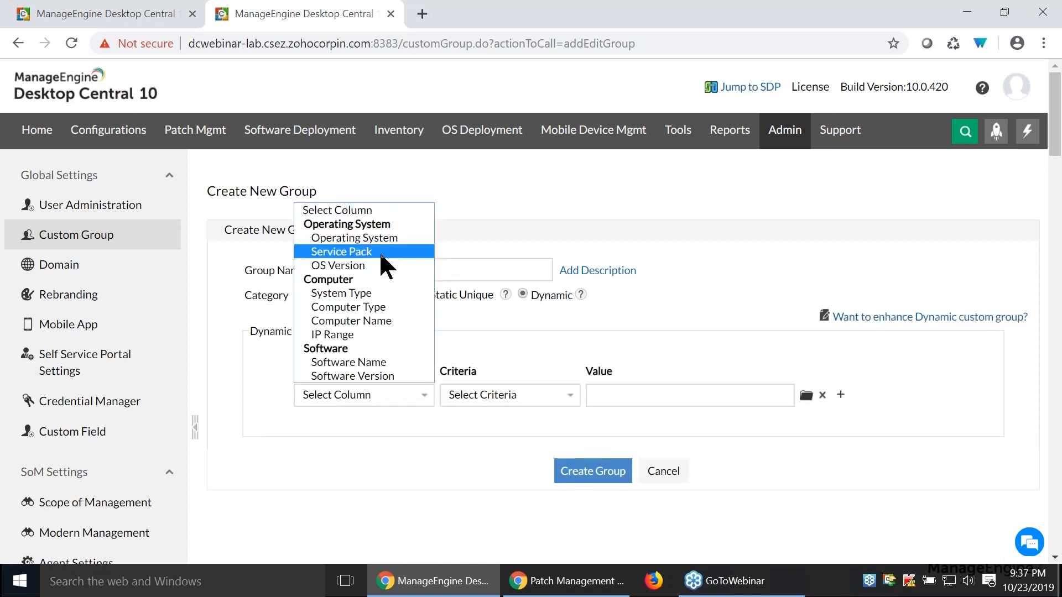
left_click(355, 238)
left_click(462, 397)
left_click(474, 427)
left_click(666, 395)
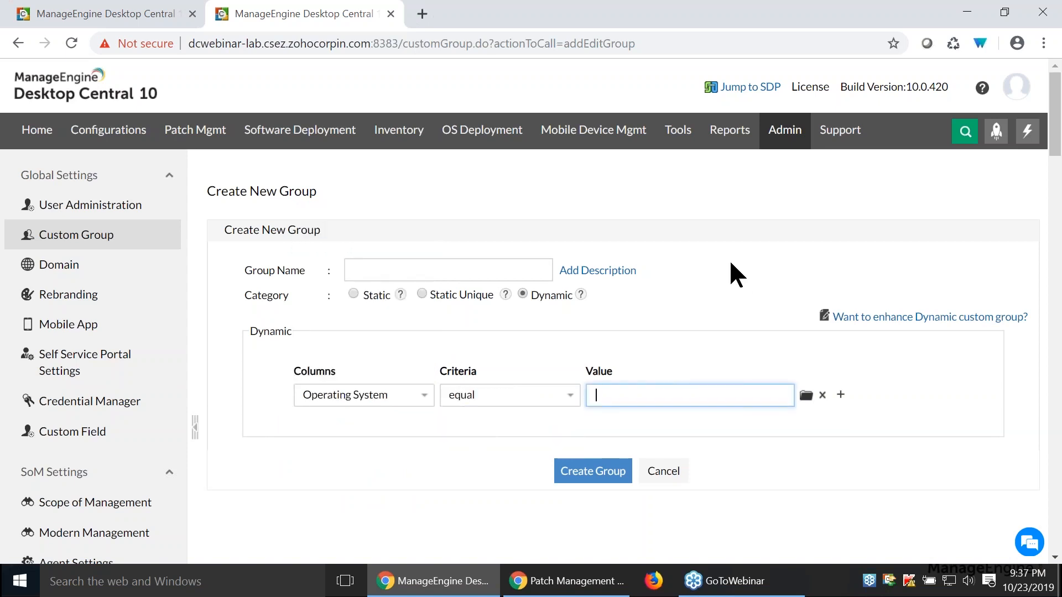
- Switch back to the Test Group Deployment form and choose Patch Test as the custom group
left_click(115, 16)
left_click(658, 366)
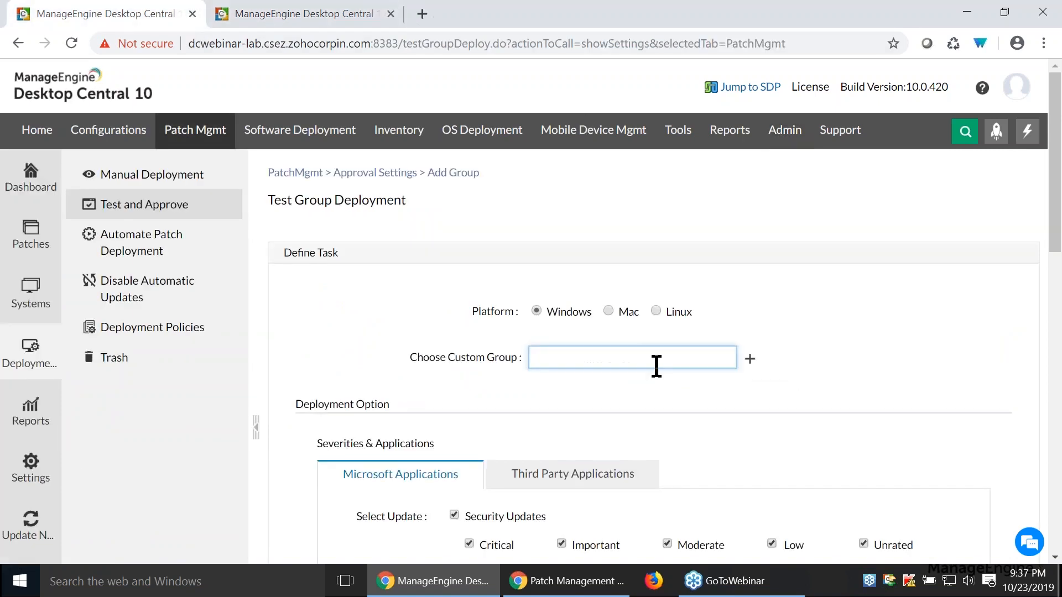
type("te")
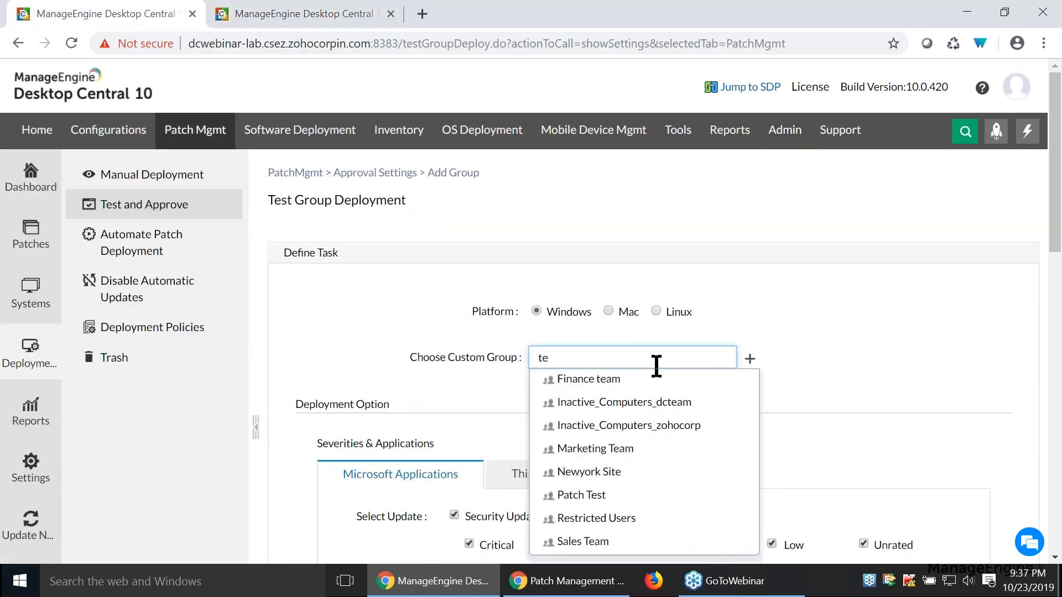
left_click(658, 494)
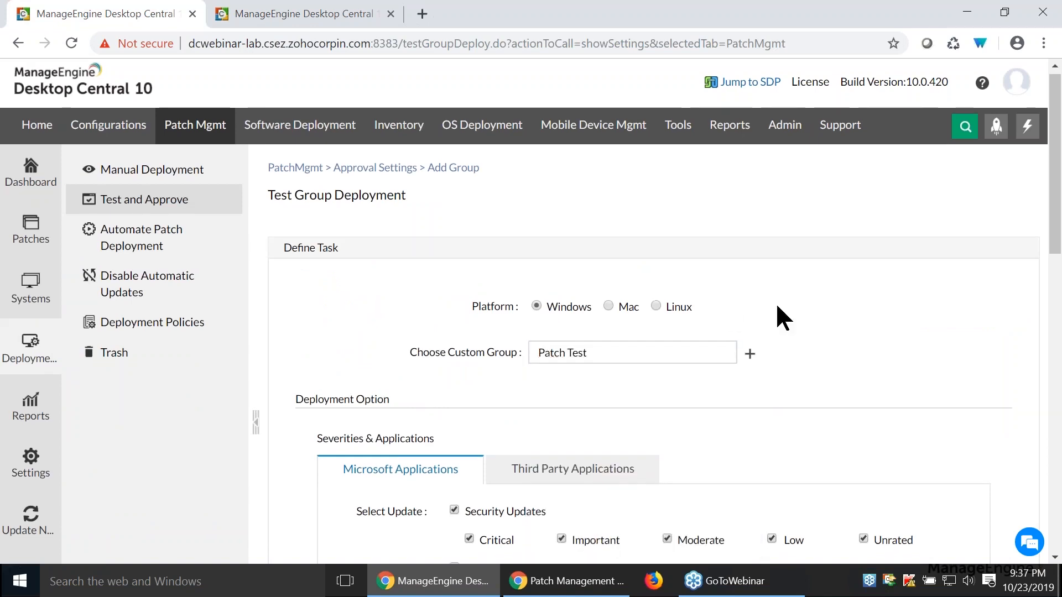
- Review the test group's Microsoft update types, severities and application selection, then view the third-party application settings
scroll(763, 232, "down", 4)
scroll(630, 251, "up", 2)
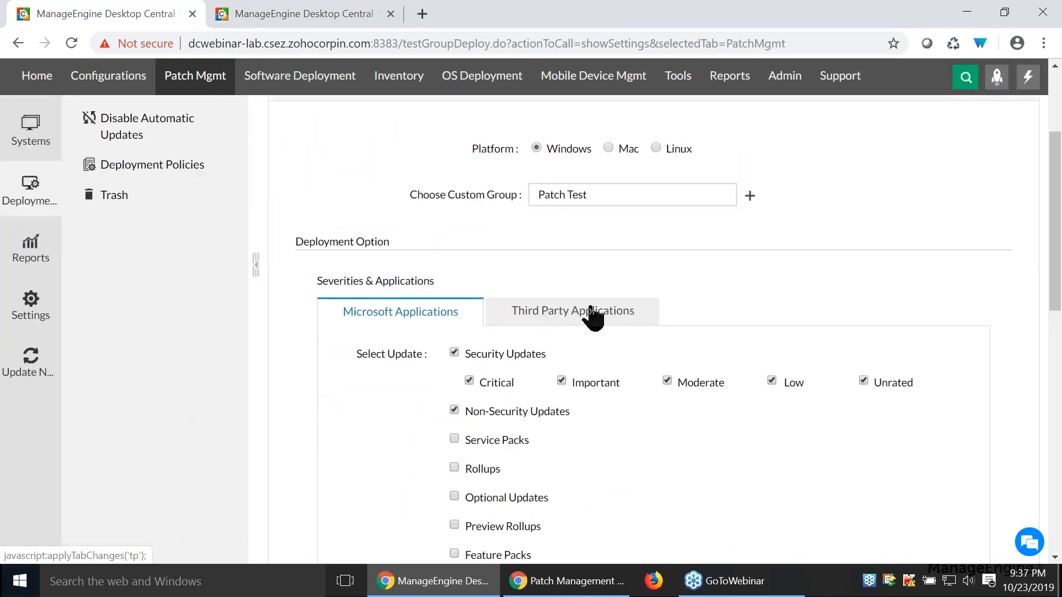
scroll(740, 239, "down", 1)
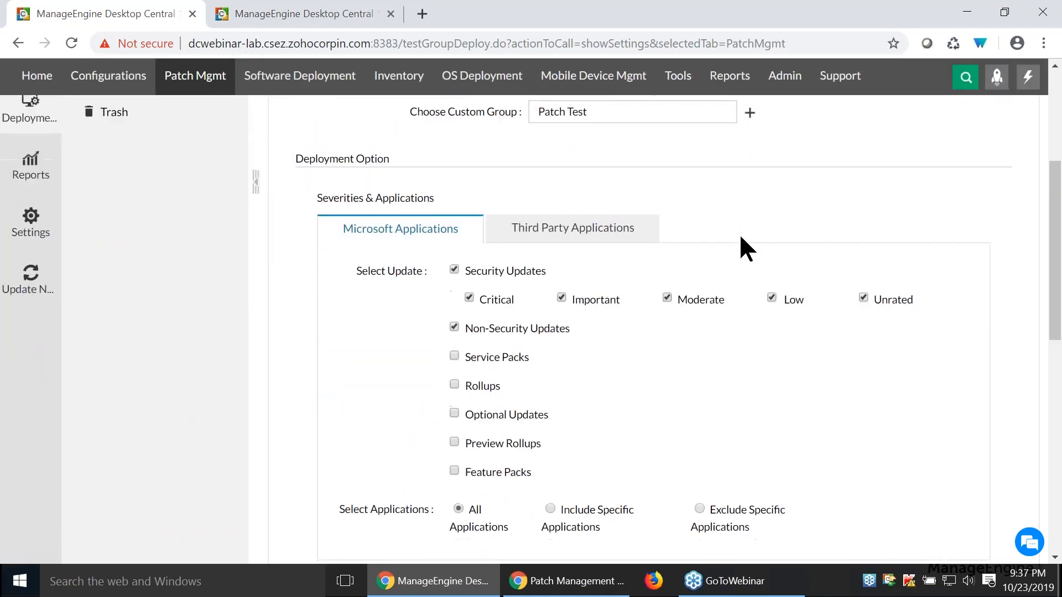
scroll(744, 246, "up", 4)
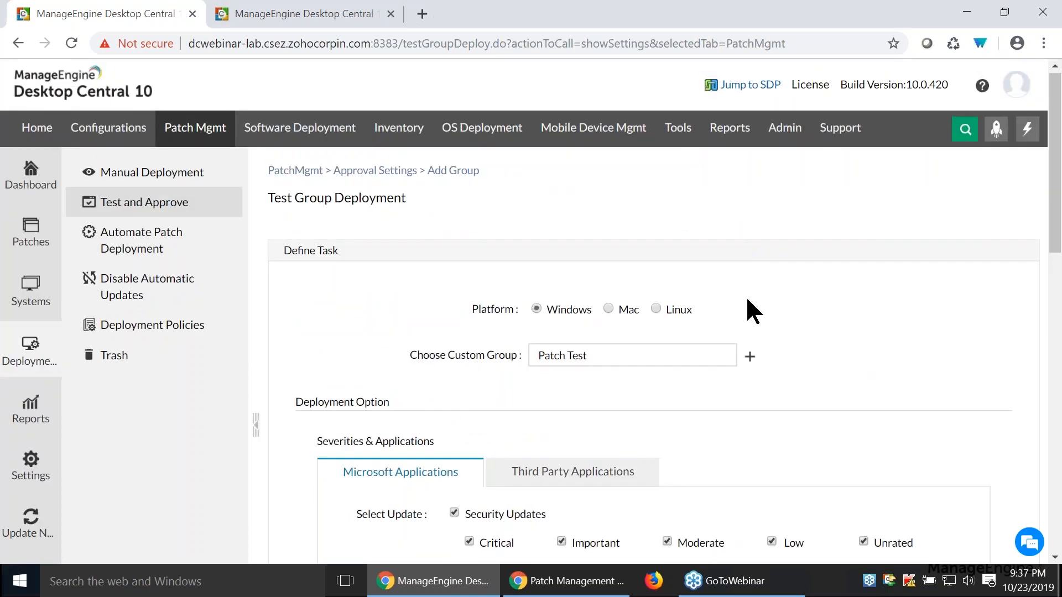
scroll(747, 300, "down", 4)
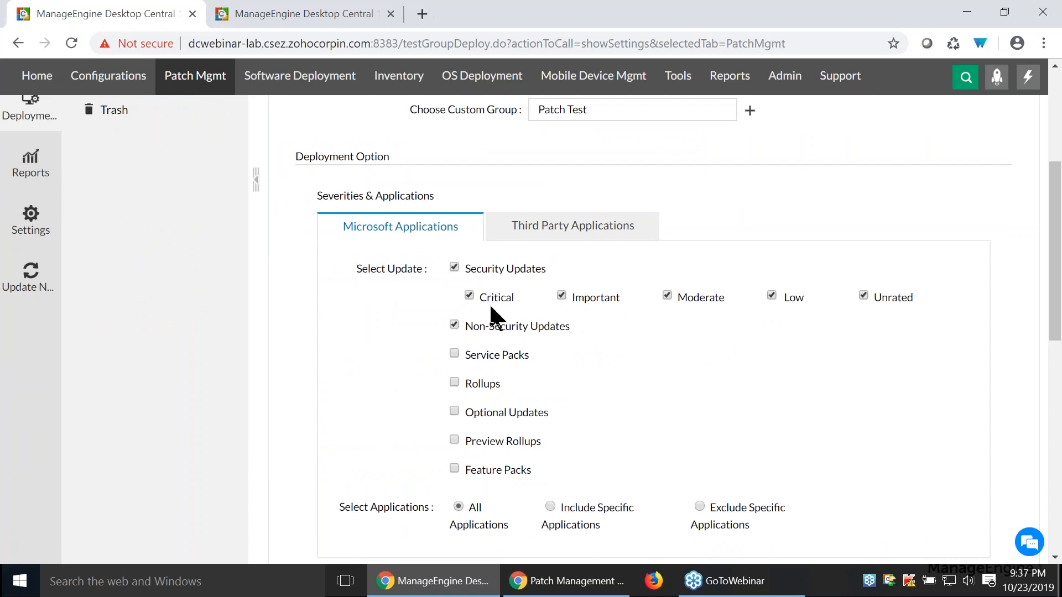
scroll(565, 330, "down", 1)
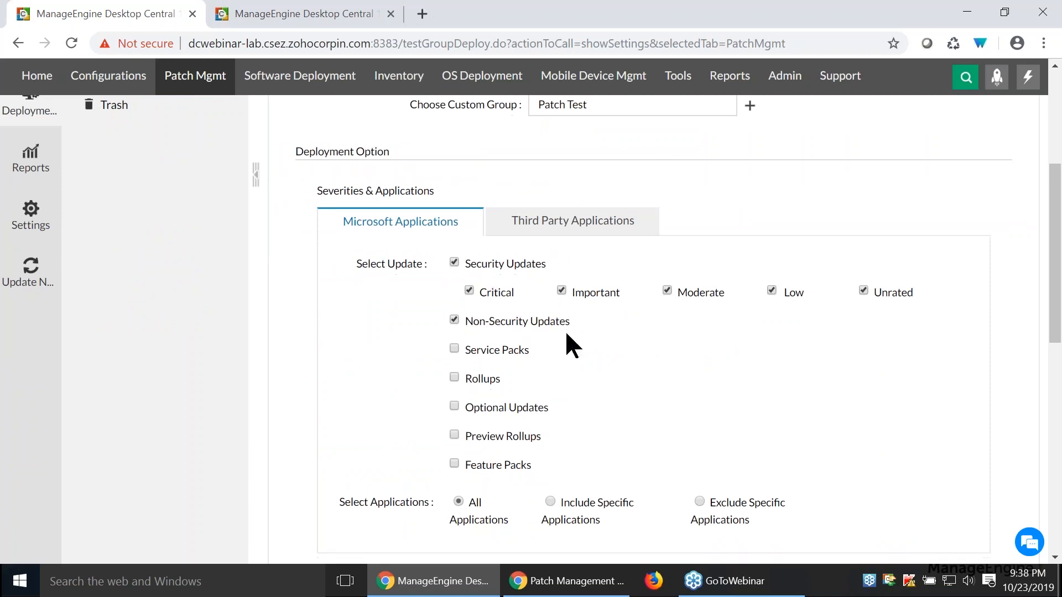
scroll(758, 341, "down", 1)
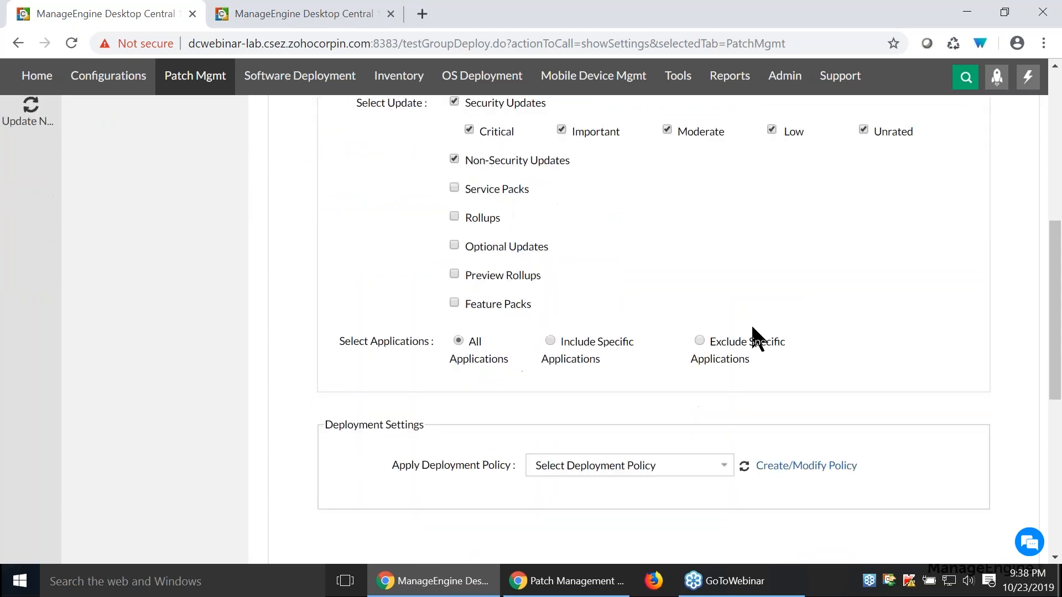
scroll(758, 338, "up", 1)
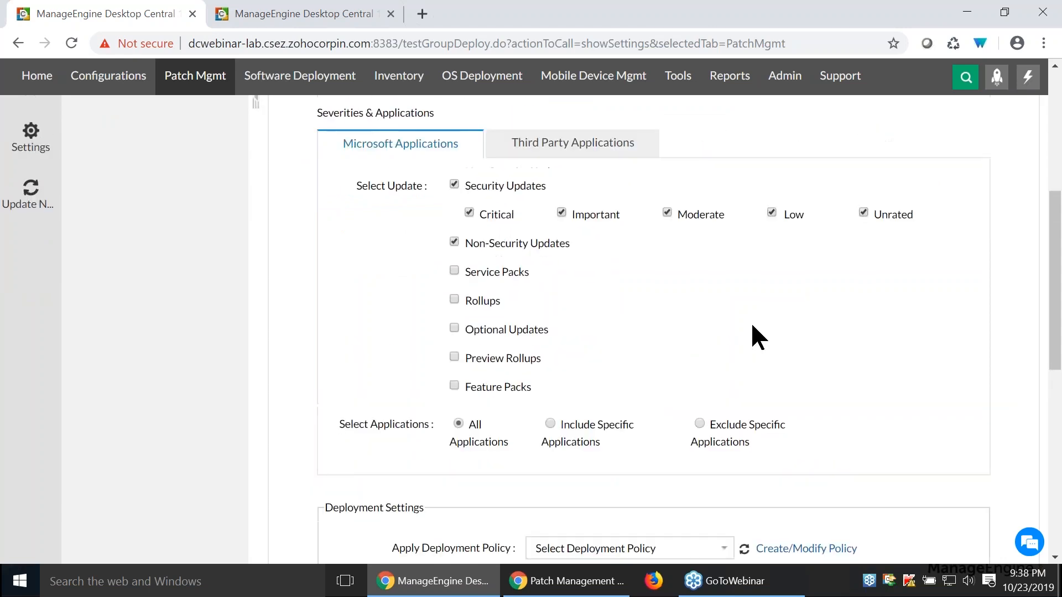
scroll(753, 337, "up", 1)
left_click(627, 229)
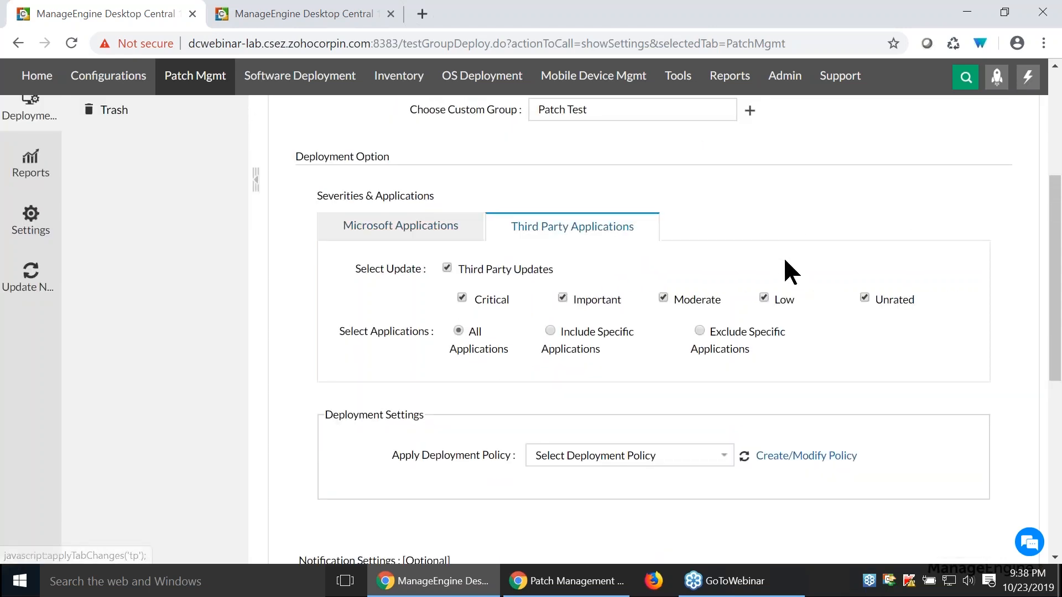
- Apply the My Policy 563 deployment policy to the test group and enable its notifications
scroll(784, 271, "down", 3)
left_click(623, 204)
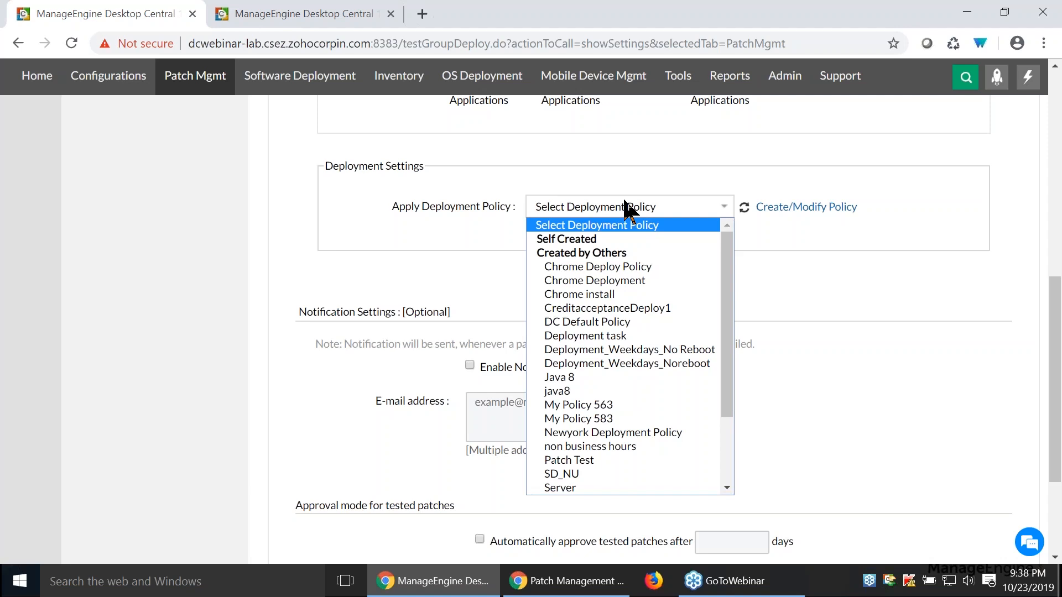
key("Down")
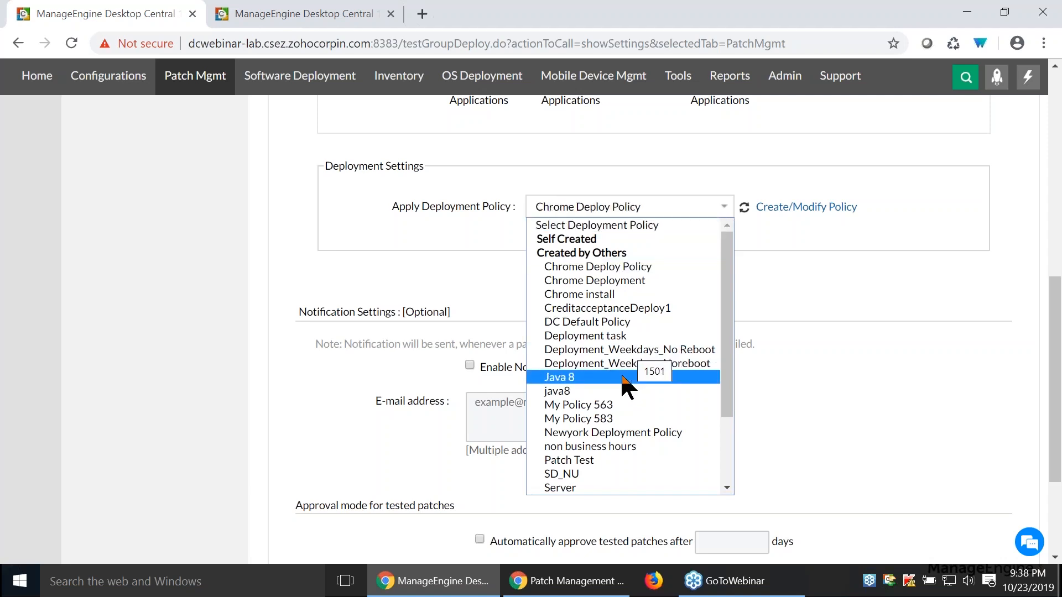
left_click(611, 404)
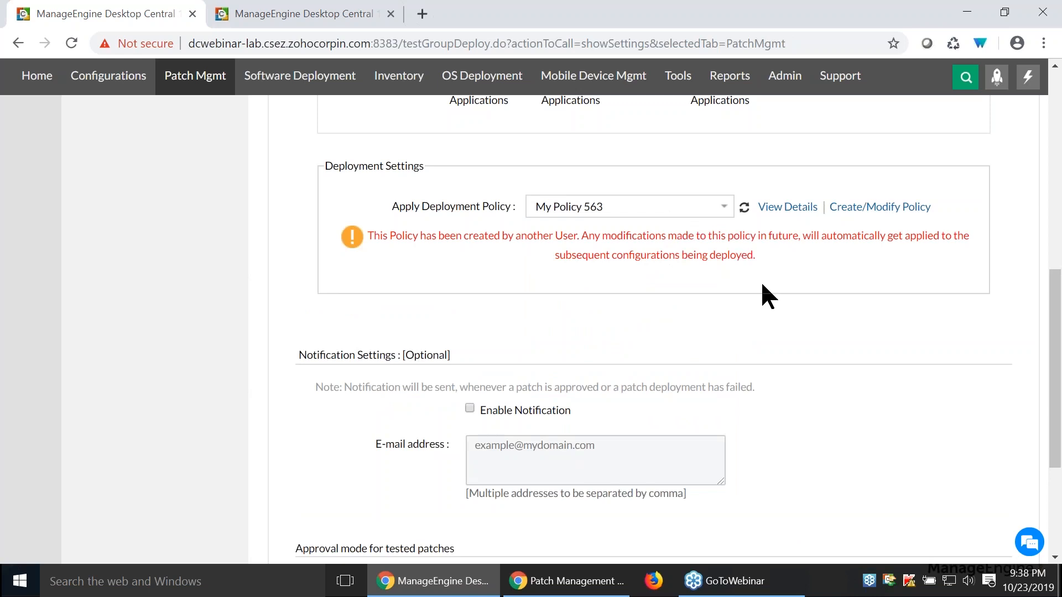
scroll(760, 281, "down", 2)
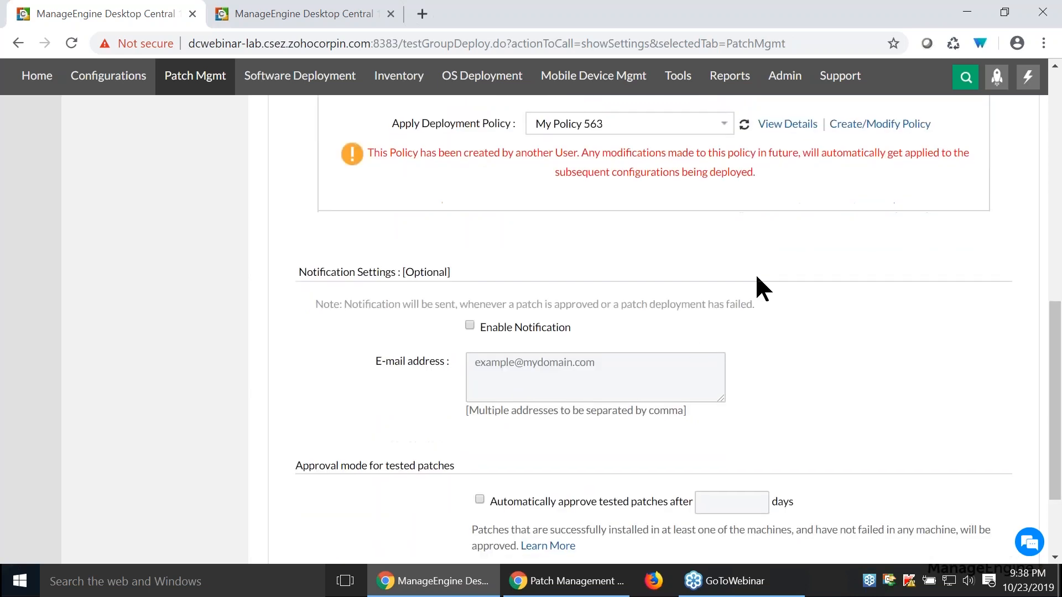
left_click(470, 325)
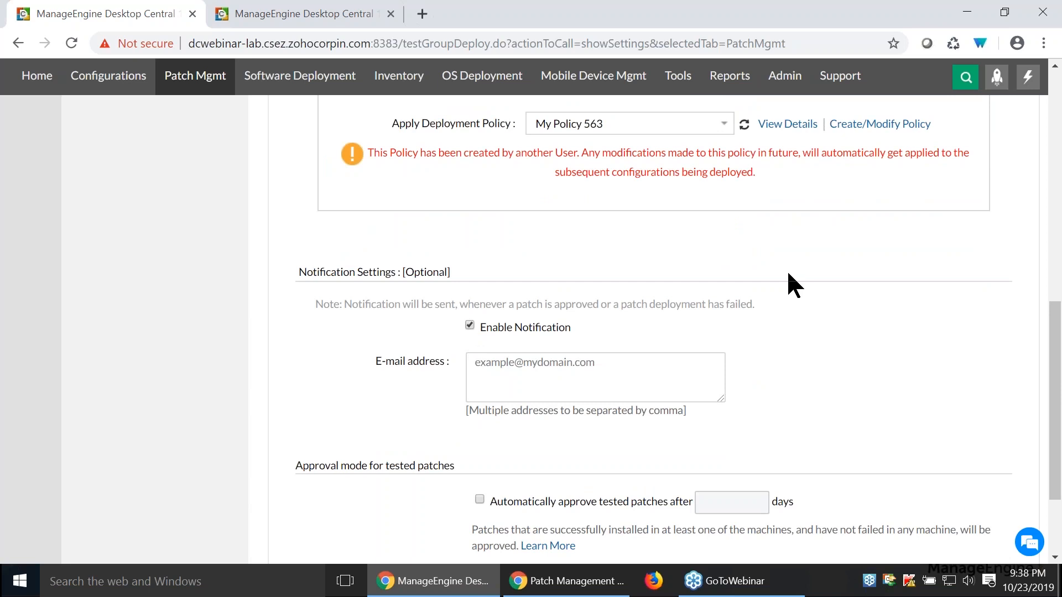
- Try automatic approval of tested patches after 5 days, and turn the option back off
scroll(788, 273, "down", 1)
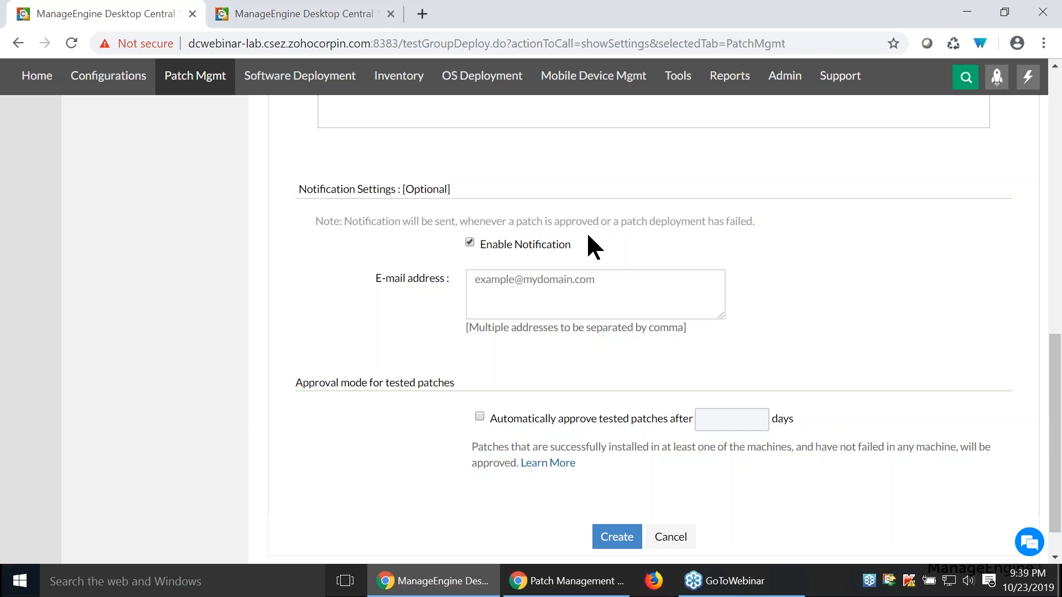
left_click(479, 417)
left_click(714, 421)
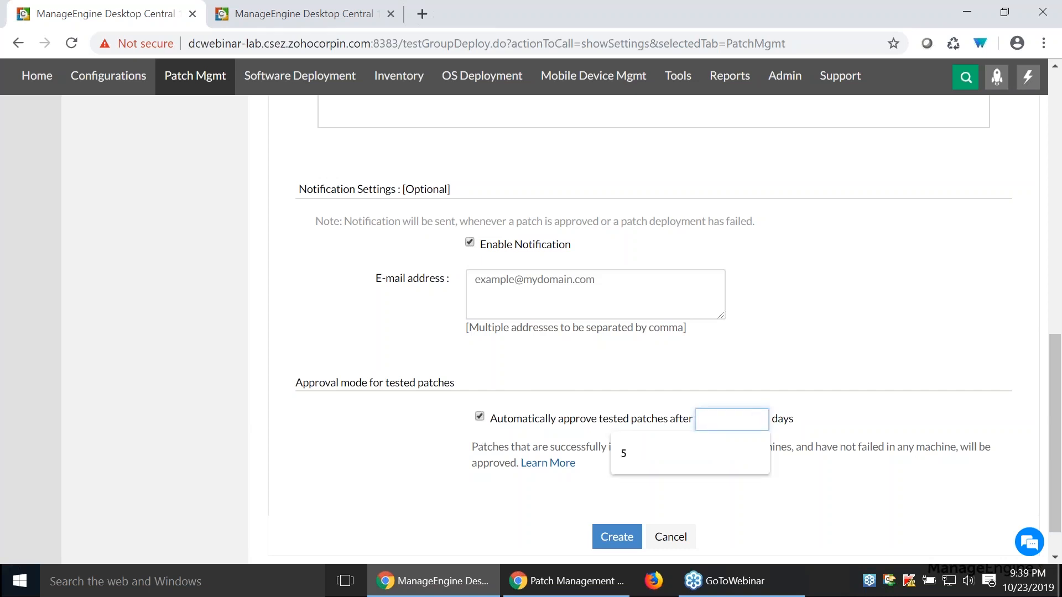
type("5")
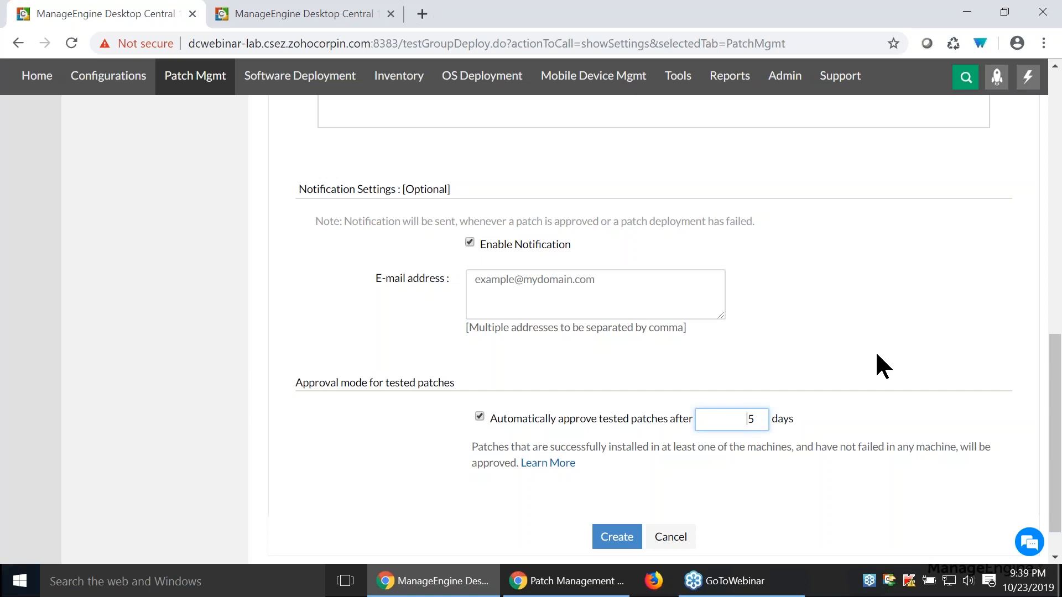
left_click(474, 414)
left_click(476, 416)
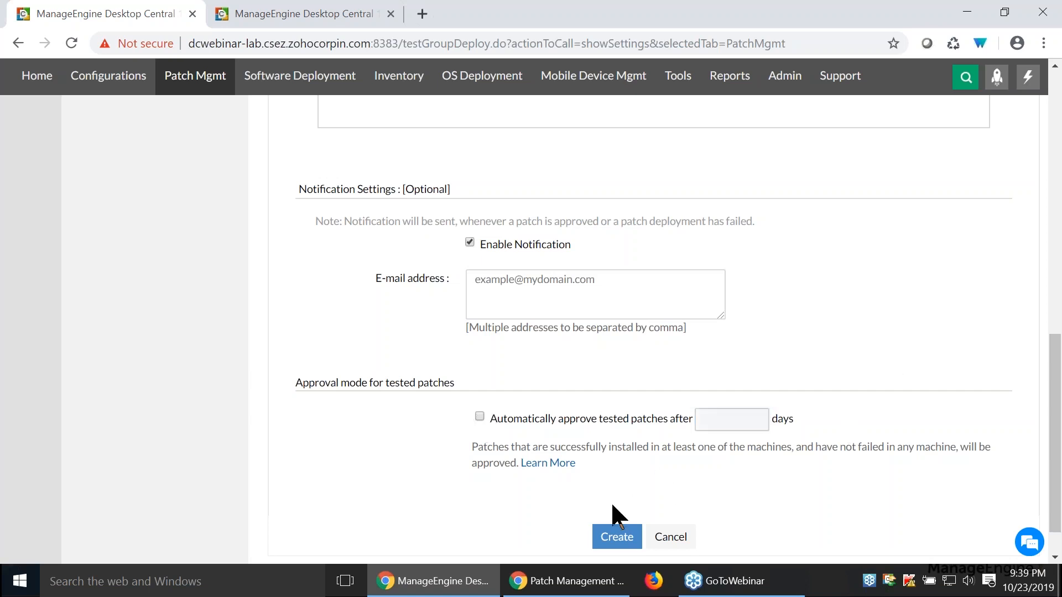
- Leave the test group form without creating it, return to Test and Approve, and view the Non-Production Pilot Group's summary
scroll(713, 426, "up", 12)
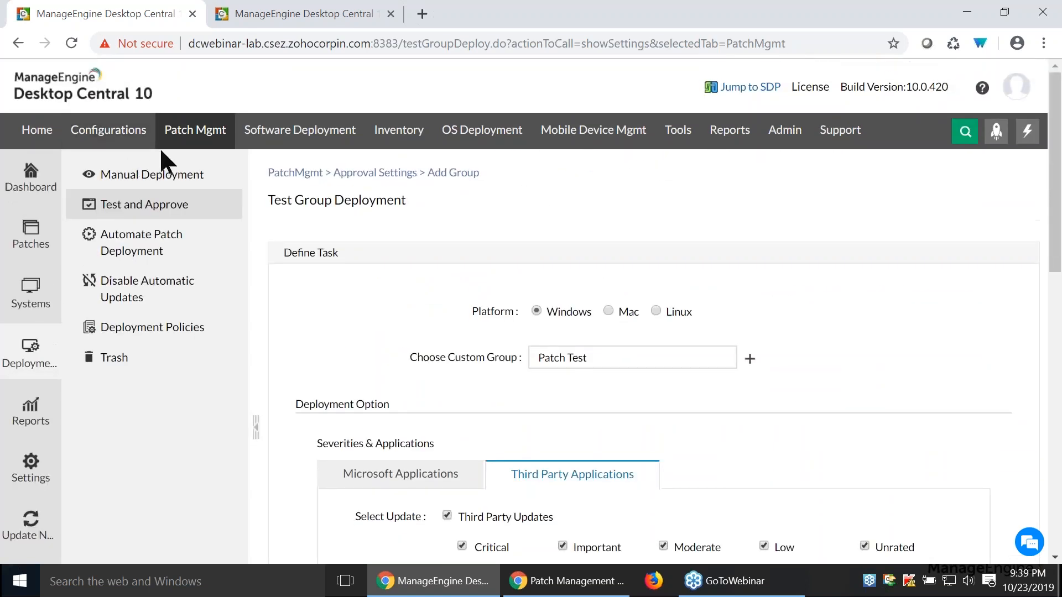
left_click(184, 205)
scroll(620, 277, "down", 3)
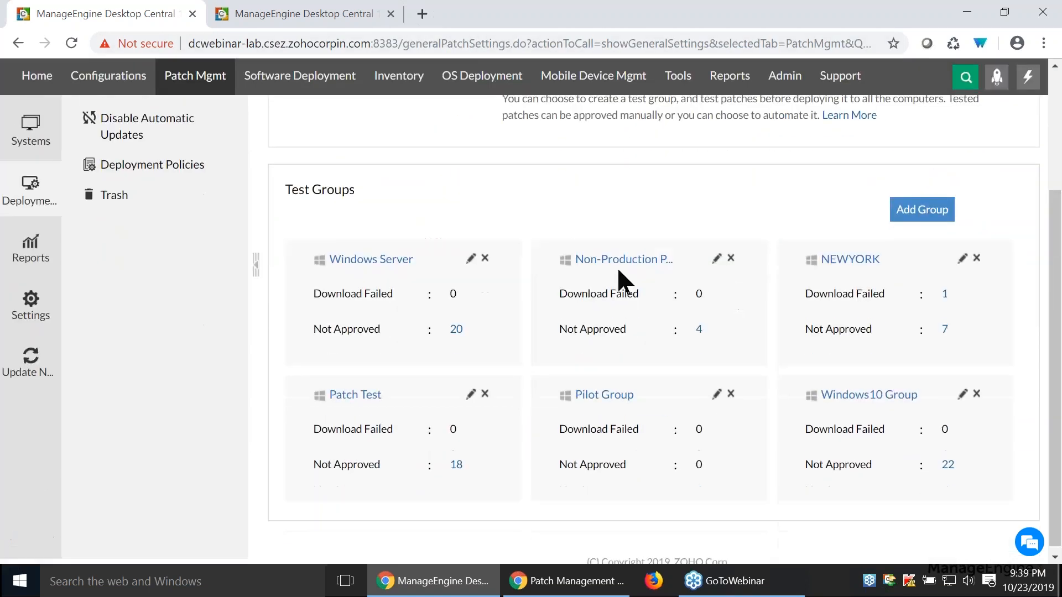
left_click(622, 259)
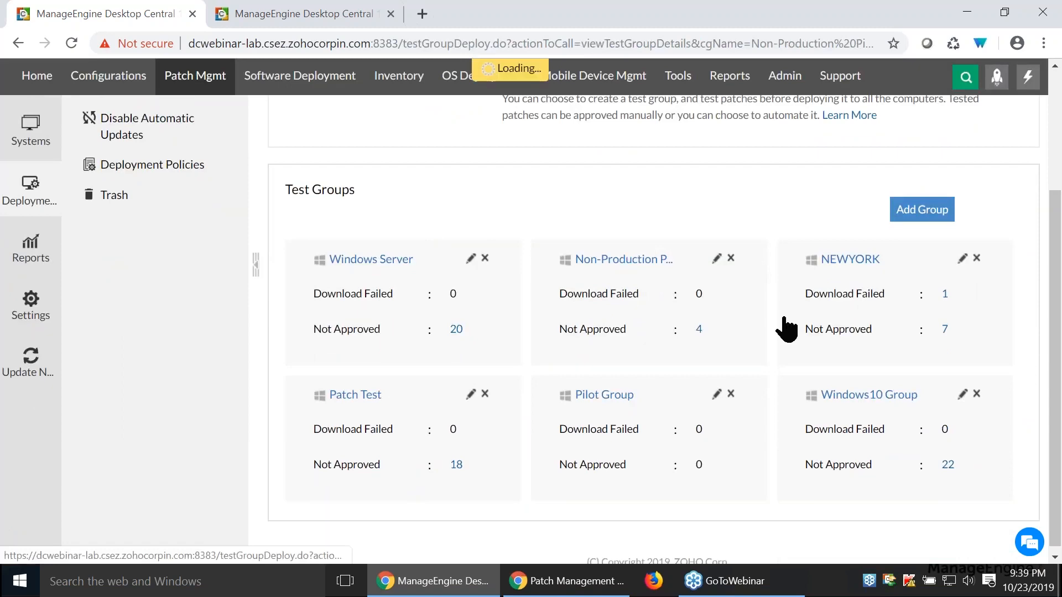
scroll(719, 282, "down", 1)
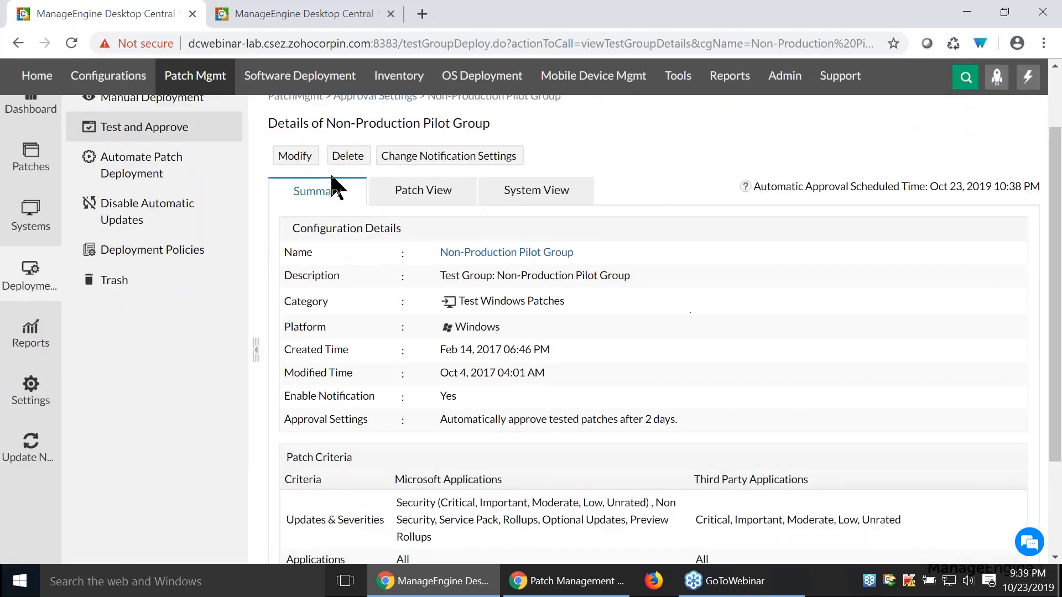
- Open the Non-Production Pilot Group's patch view and examine the unapproved patches' system counts, release dates and download status
left_click(409, 196)
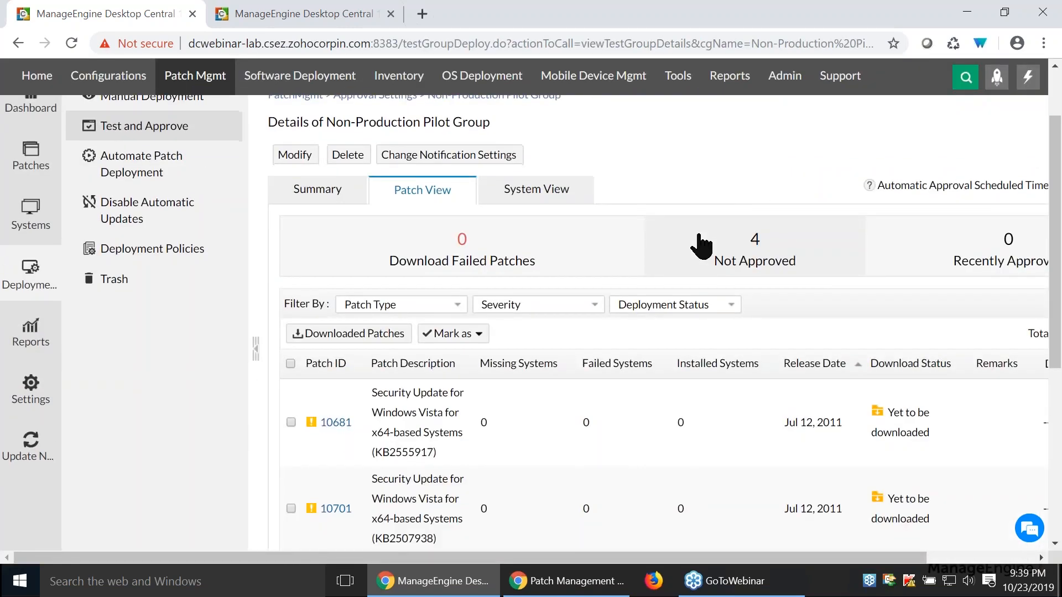
scroll(298, 224, "down", 3)
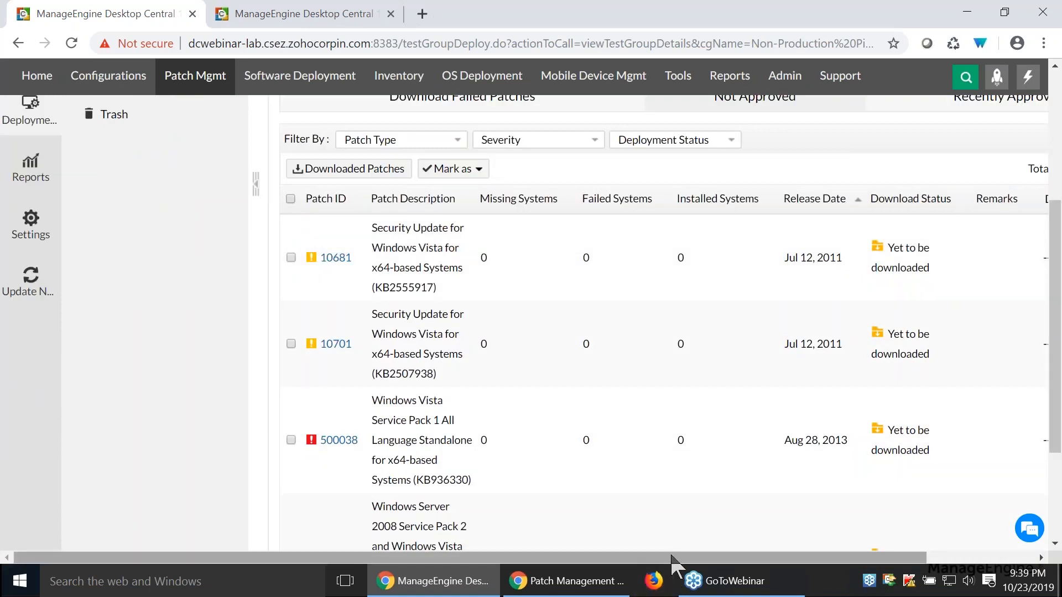
left_click_drag(690, 562, 733, 559)
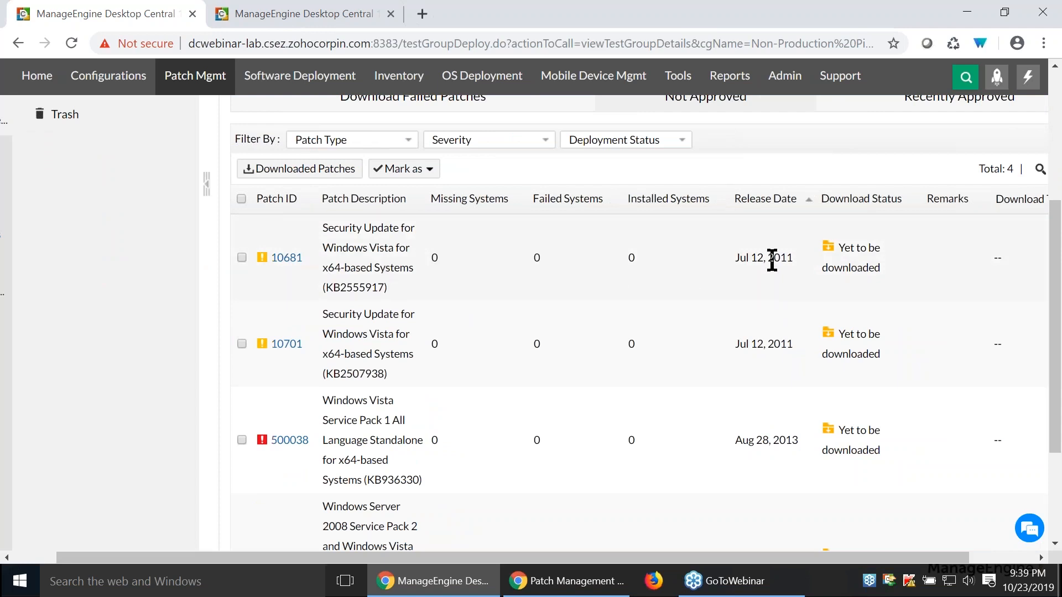
scroll(811, 555, "right", 3)
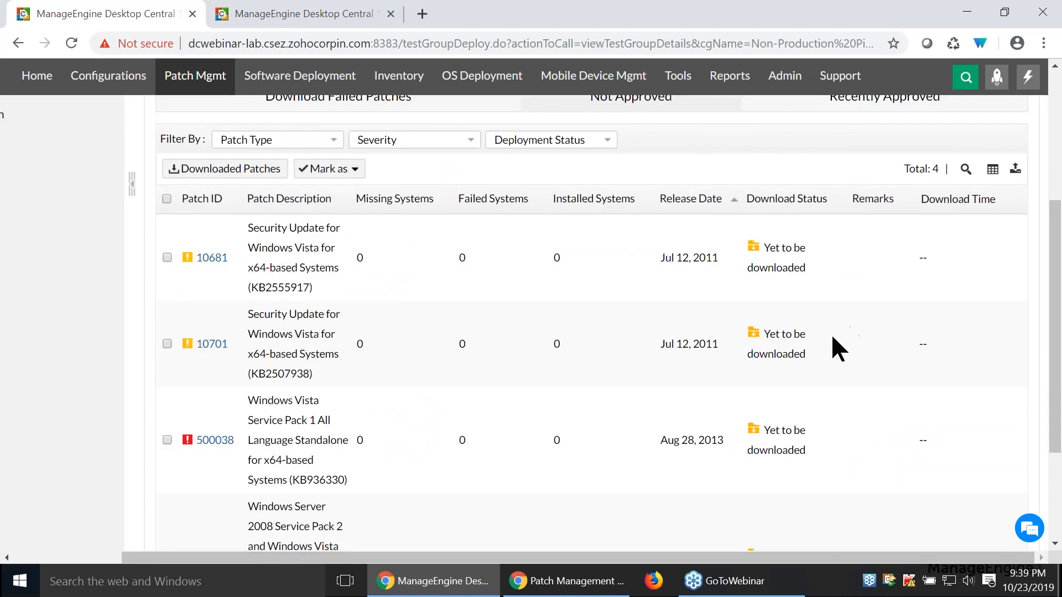
- Select all the unapproved patches in the Non-Production Pilot Group and show the statuses they can be marked as
scroll(645, 288, "up", 3)
left_click(166, 364)
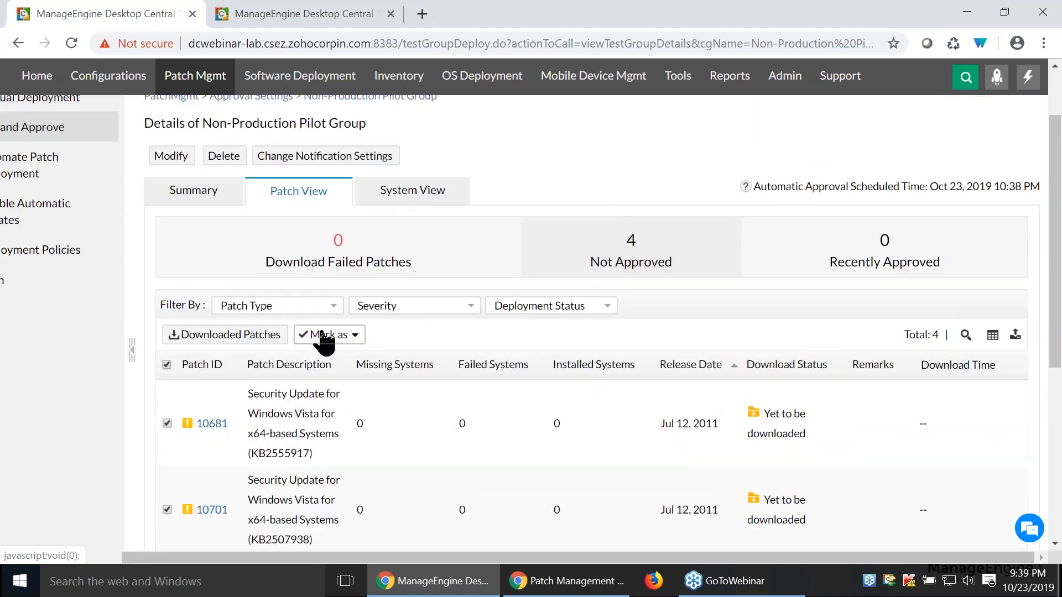
left_click(323, 336)
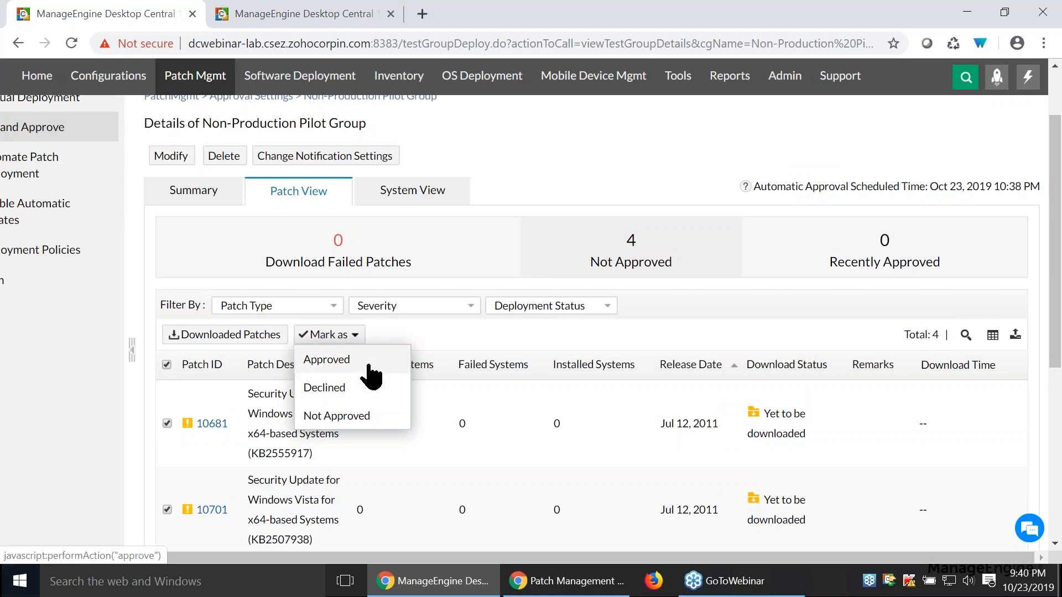
- View the pilot group's system list, and examine its summary for approval settings, patch criteria and deployment policy
left_click(420, 199)
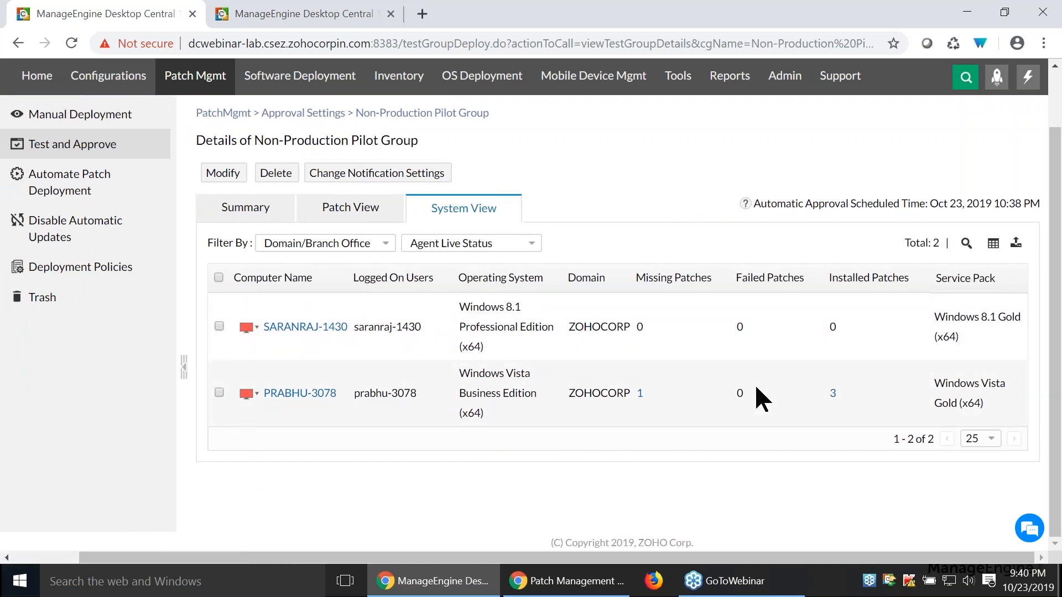
left_click(227, 208)
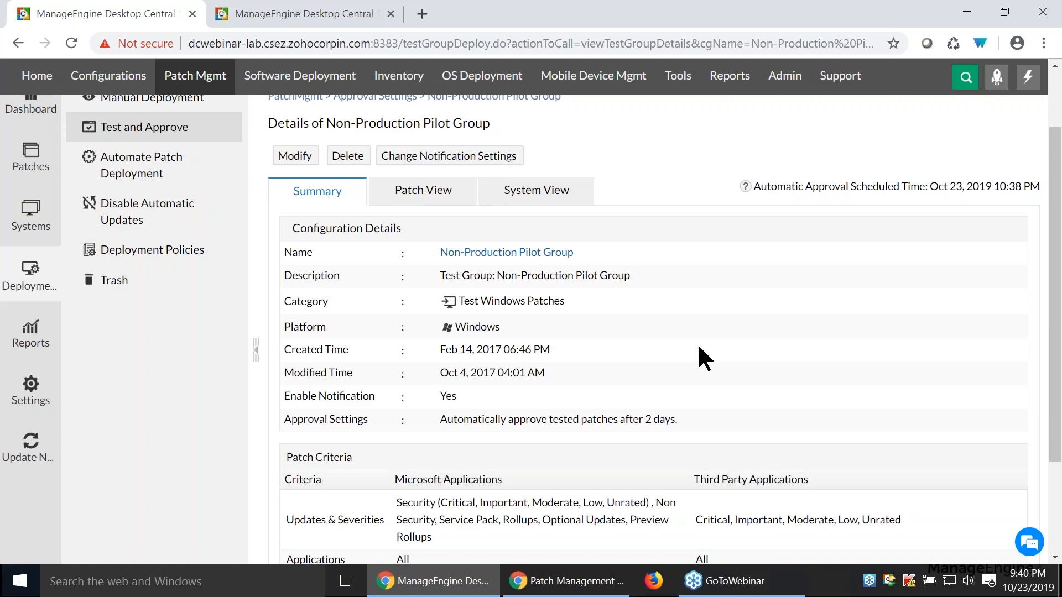
scroll(699, 348, "down", 3)
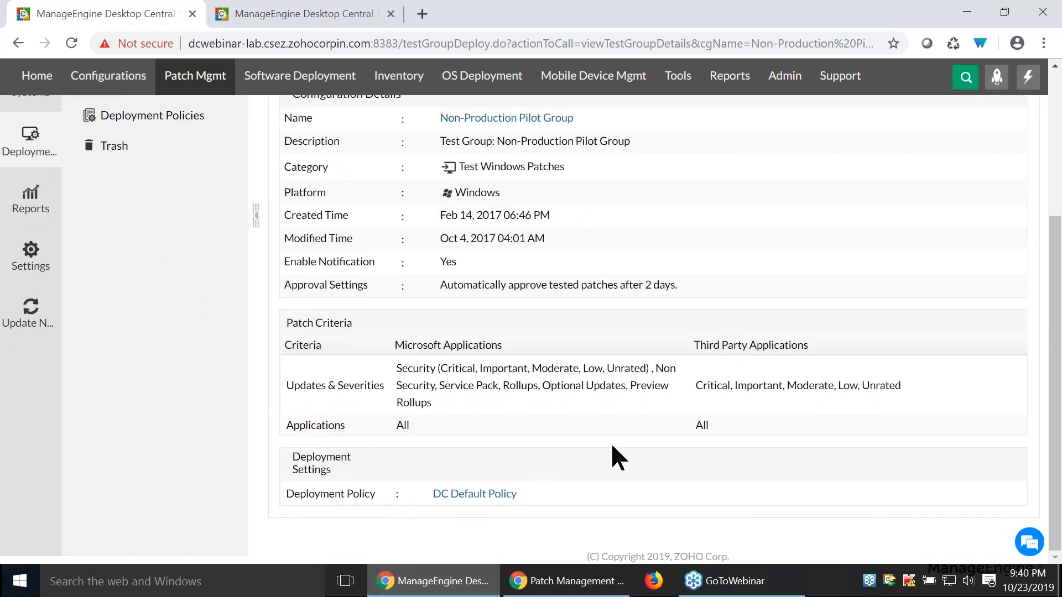
scroll(611, 440, "up", 1)
scroll(613, 446, "up", 2)
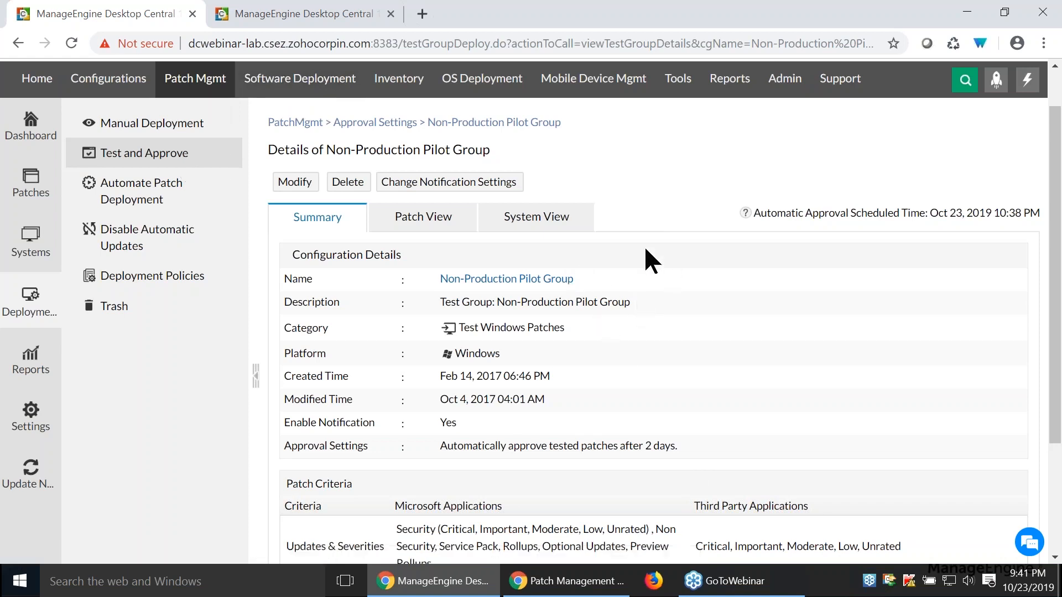
- View the existing automated patch deployment tasks and start a new automation task for Windows
left_click(185, 201)
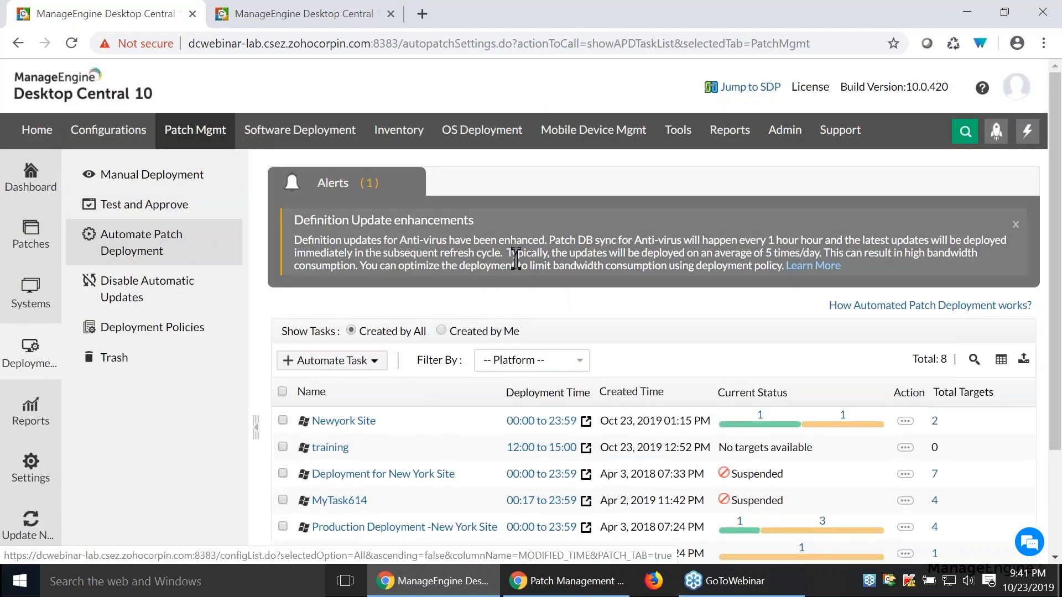
scroll(217, 246, "down", 3)
scroll(180, 147, "up", 2)
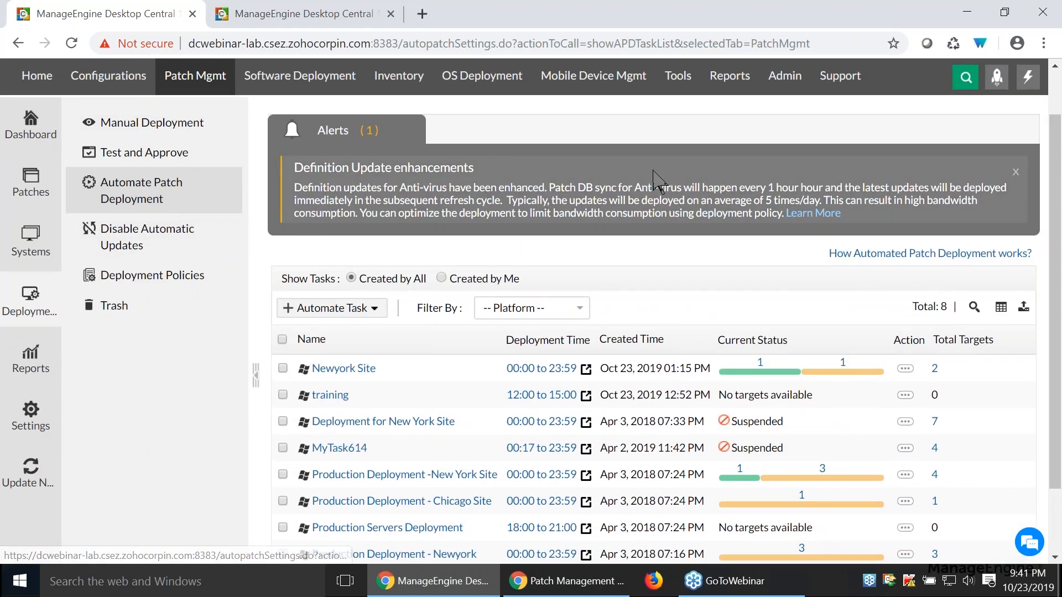
scroll(655, 181, "down", 2)
left_click(331, 225)
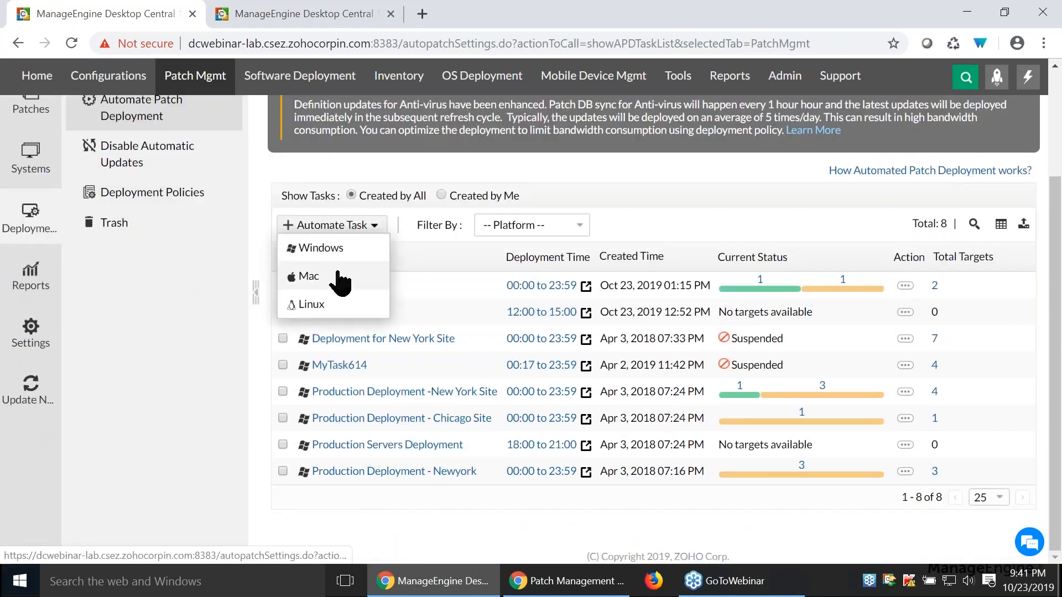
left_click(338, 250)
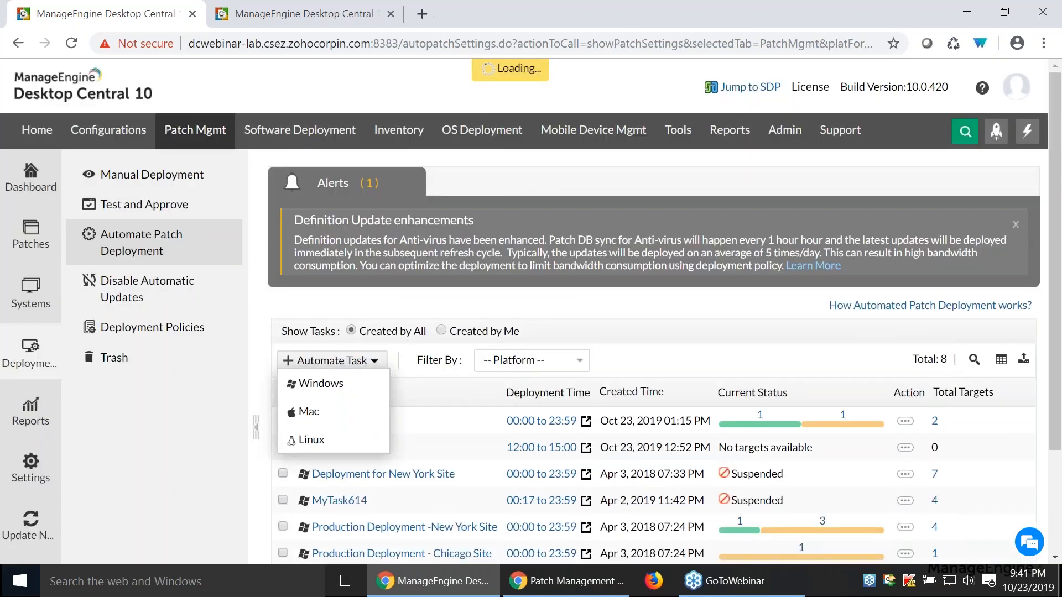
scroll(373, 232, "down", 1)
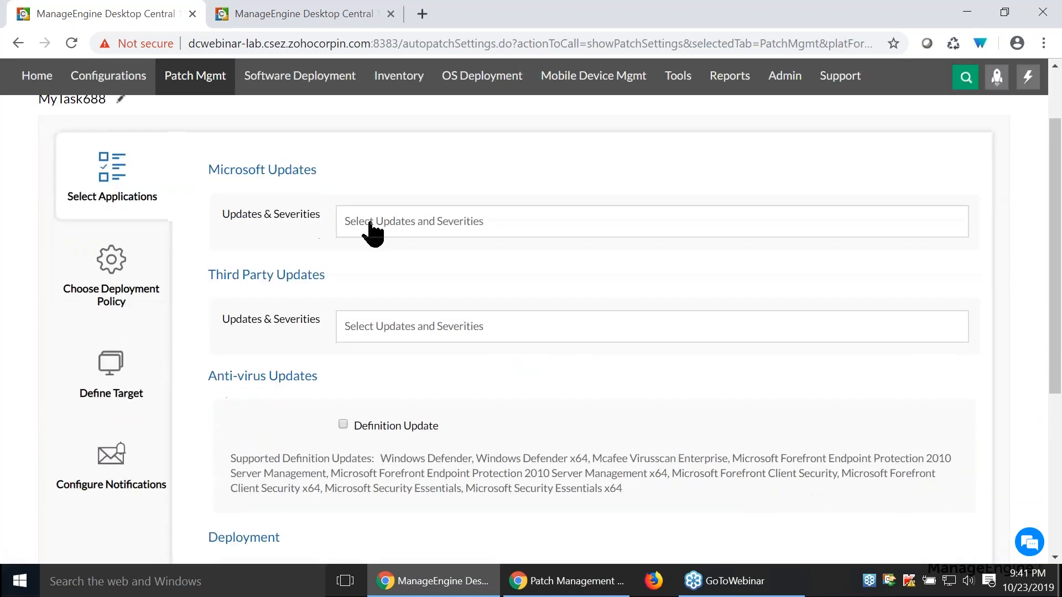
- Include Feature Packs in the Microsoft updates for the new automation task
left_click(395, 222)
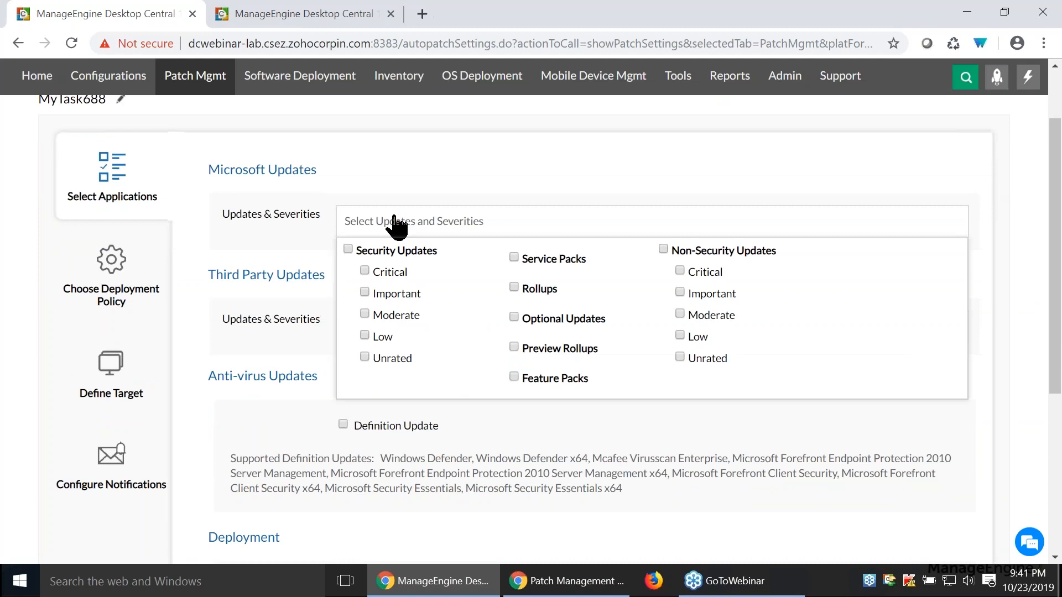
left_click(514, 377)
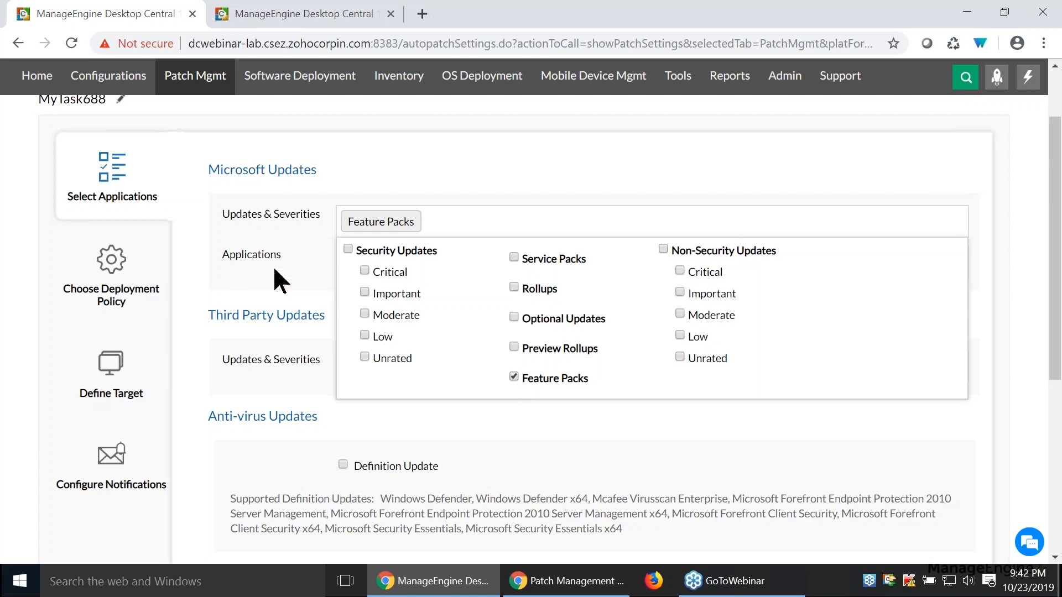
left_click(513, 161)
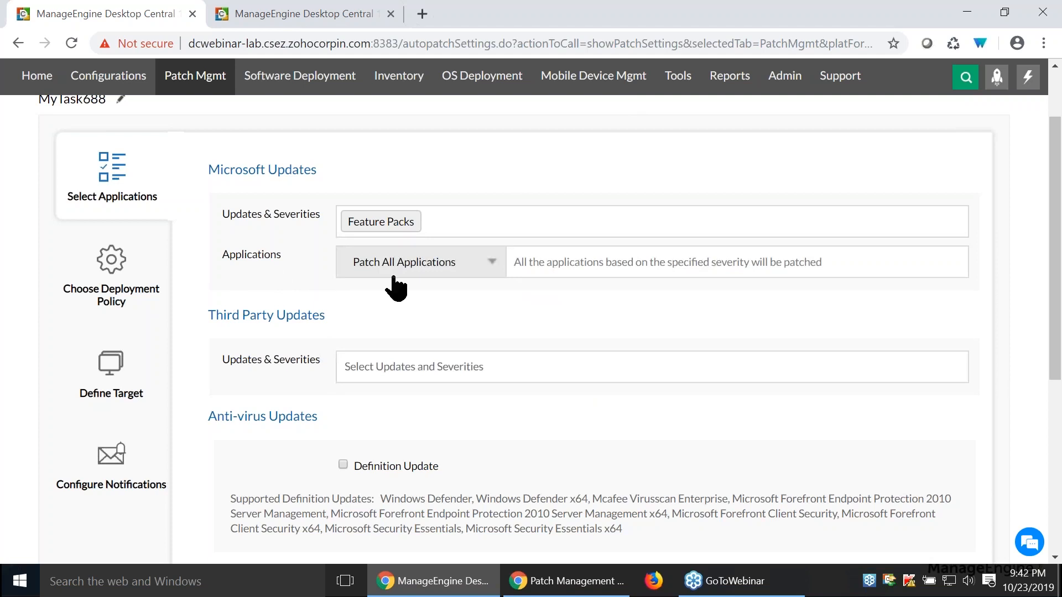
- Examine the third-party update severities, anti-virus definition option and deployment delay settings of the task
left_click(393, 367)
scroll(467, 280, "down", 1)
left_click(297, 351)
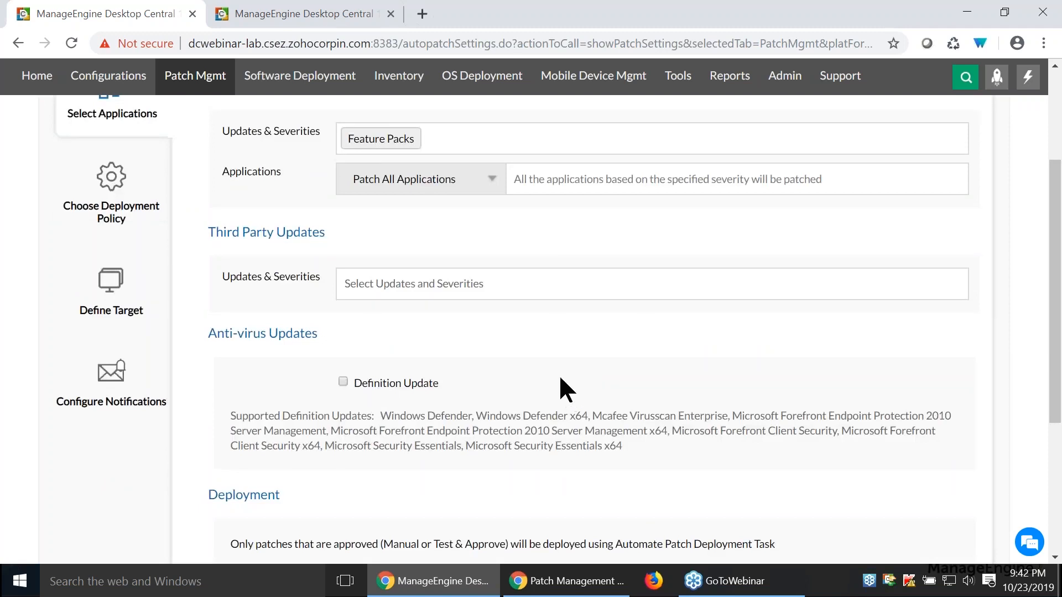
scroll(560, 378, "down", 1)
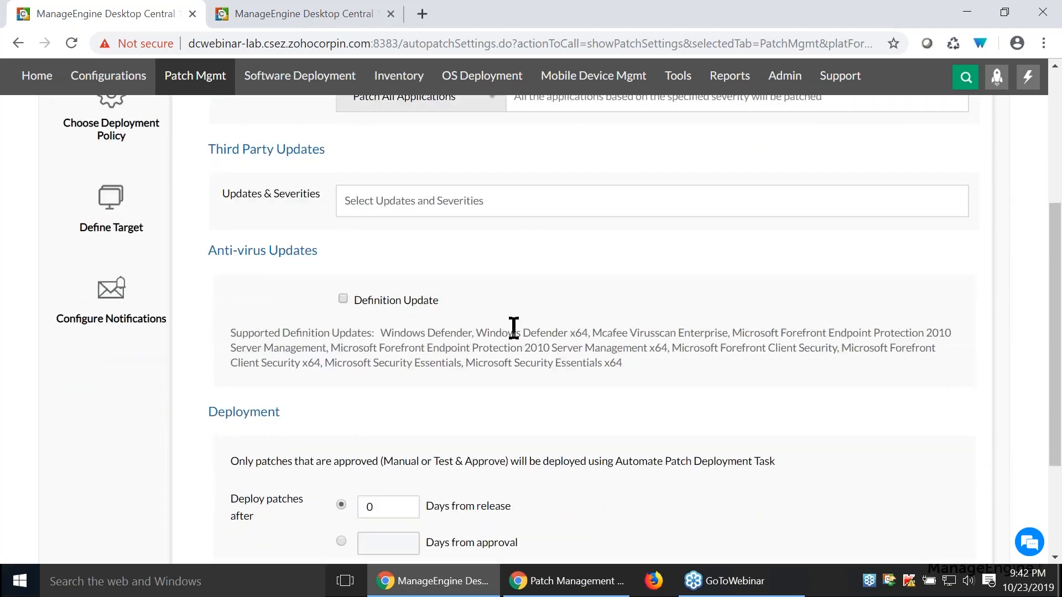
scroll(514, 328, "up", 5)
- Apply the Chrome Deploy Policy as the task's deployment policy
left_click(119, 296)
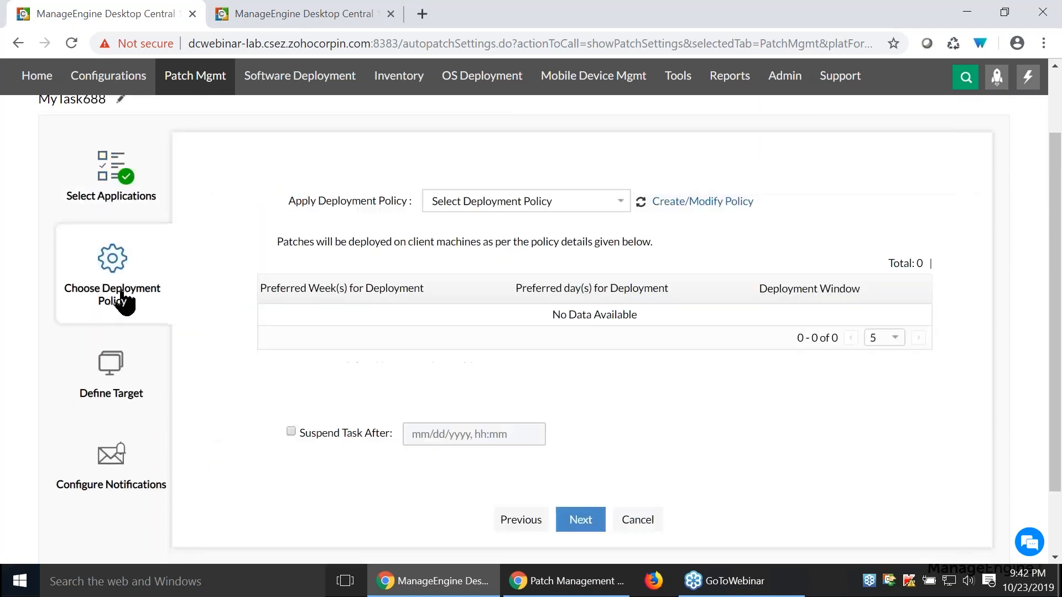
left_click(594, 203)
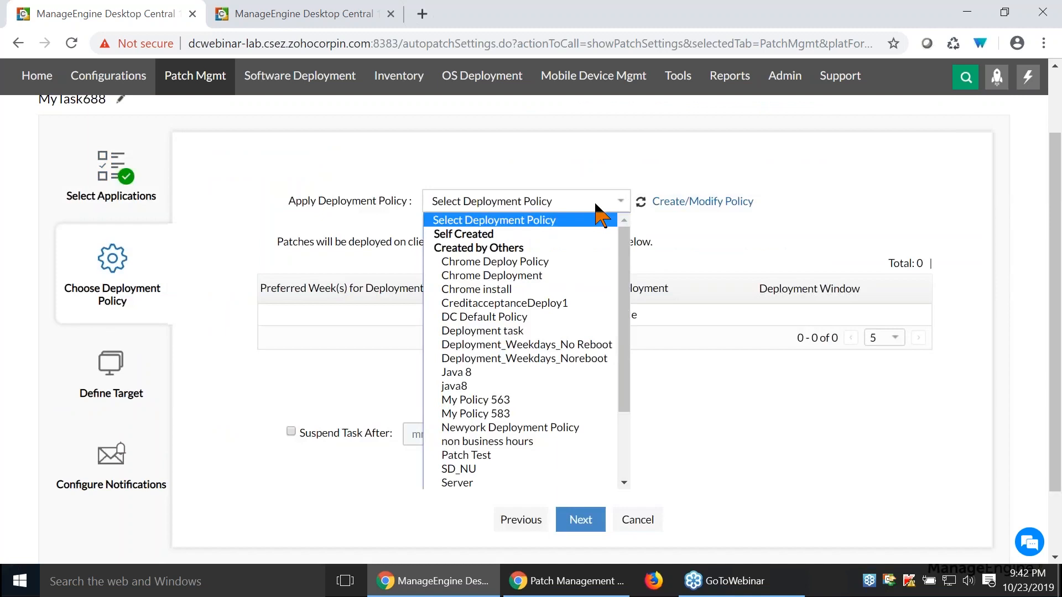
left_click(567, 262)
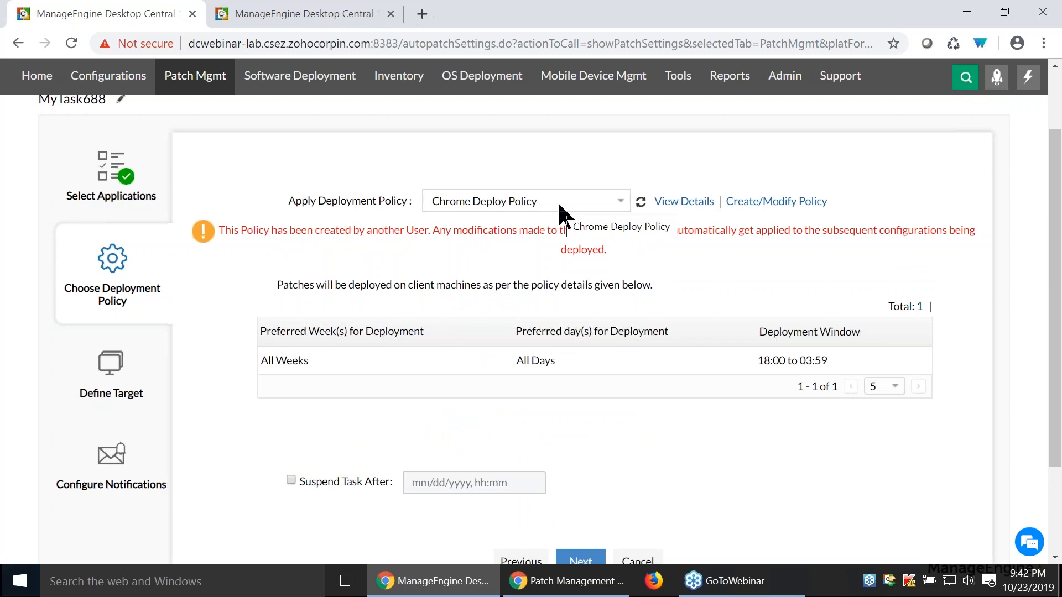
- Define the task's target as the New York, San Francisco and London remote offices
left_click(109, 384)
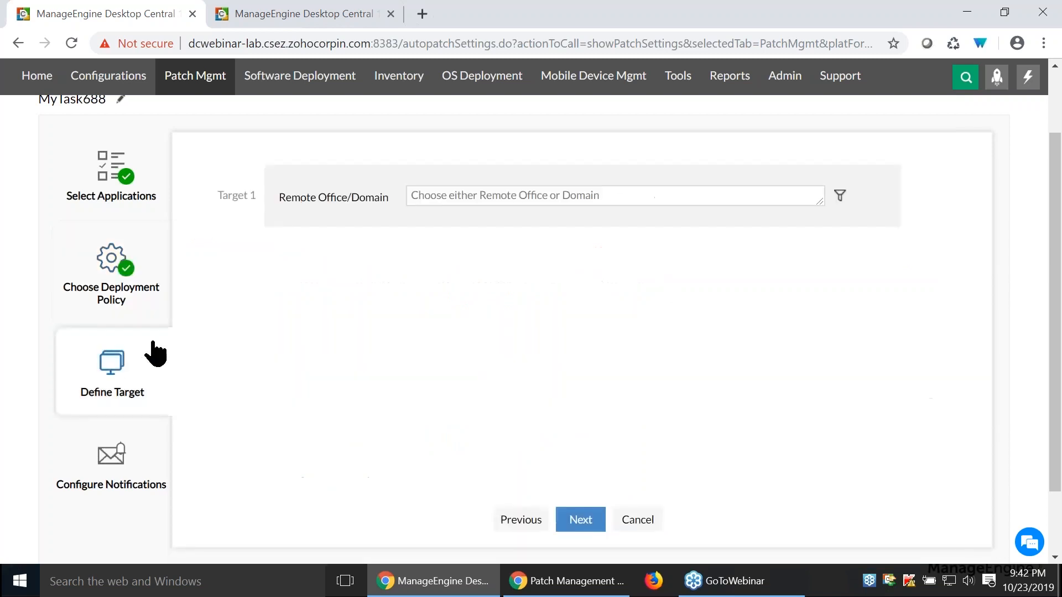
left_click(622, 203)
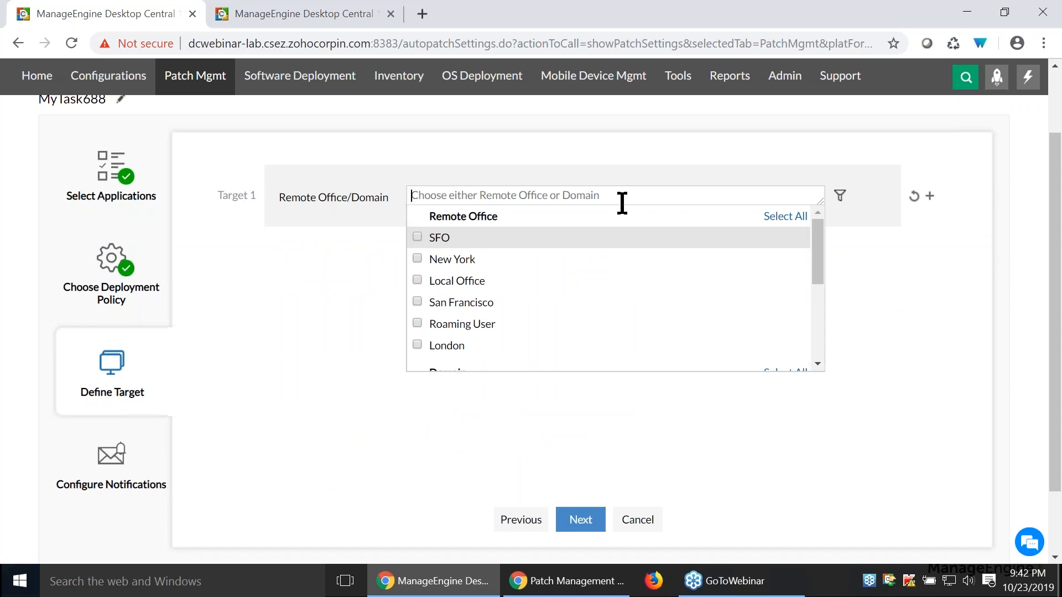
left_click(416, 259)
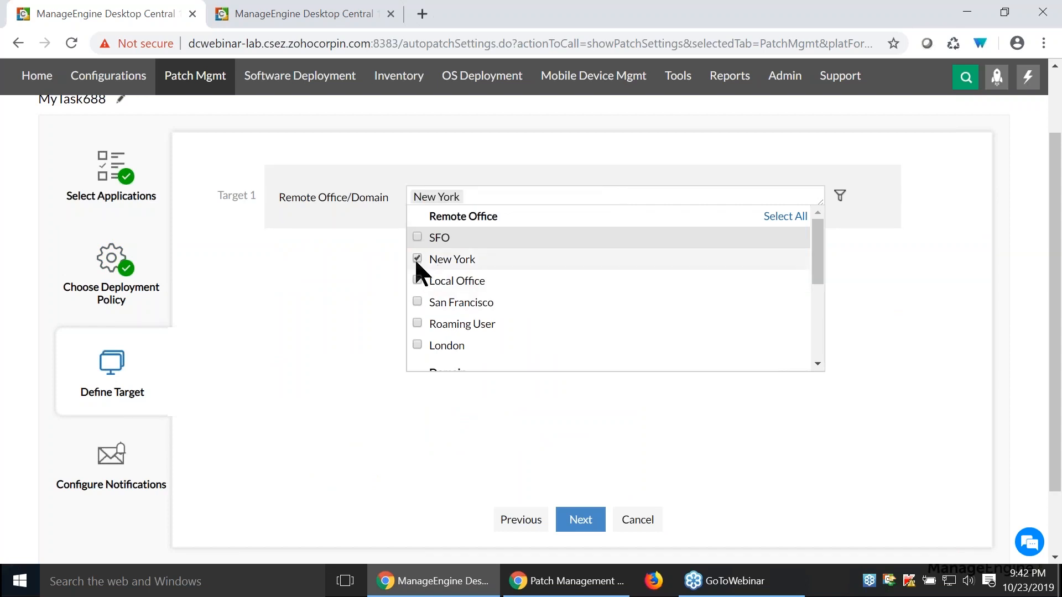
left_click(416, 302)
scroll(419, 317, "down", 3)
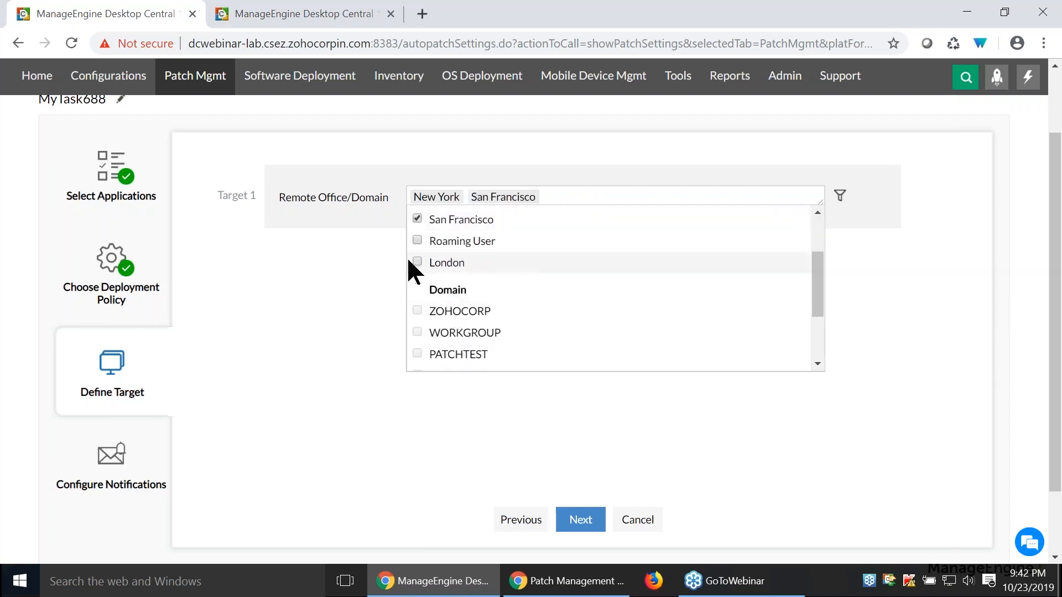
left_click(417, 262)
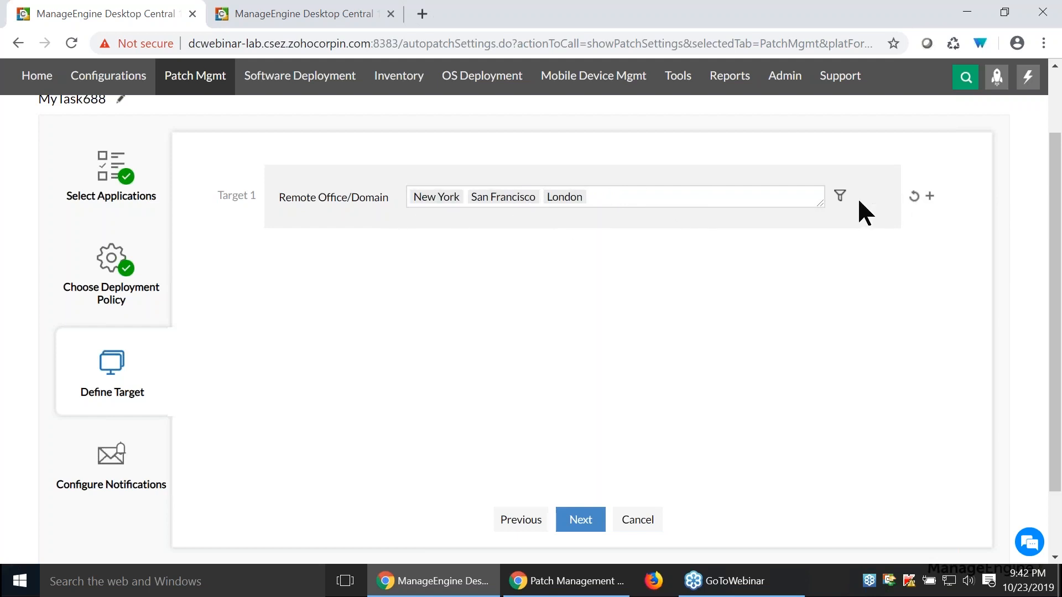
- Filter the target computers by the organizational unit Admin under All Users and Computers/Users
left_click(839, 197)
left_click(366, 242)
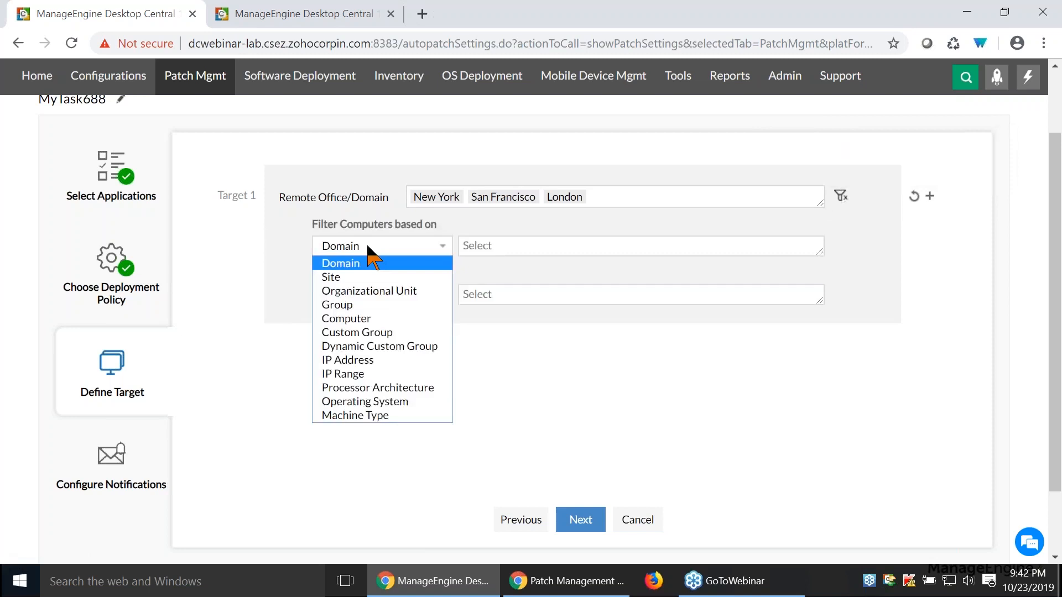
left_click(365, 291)
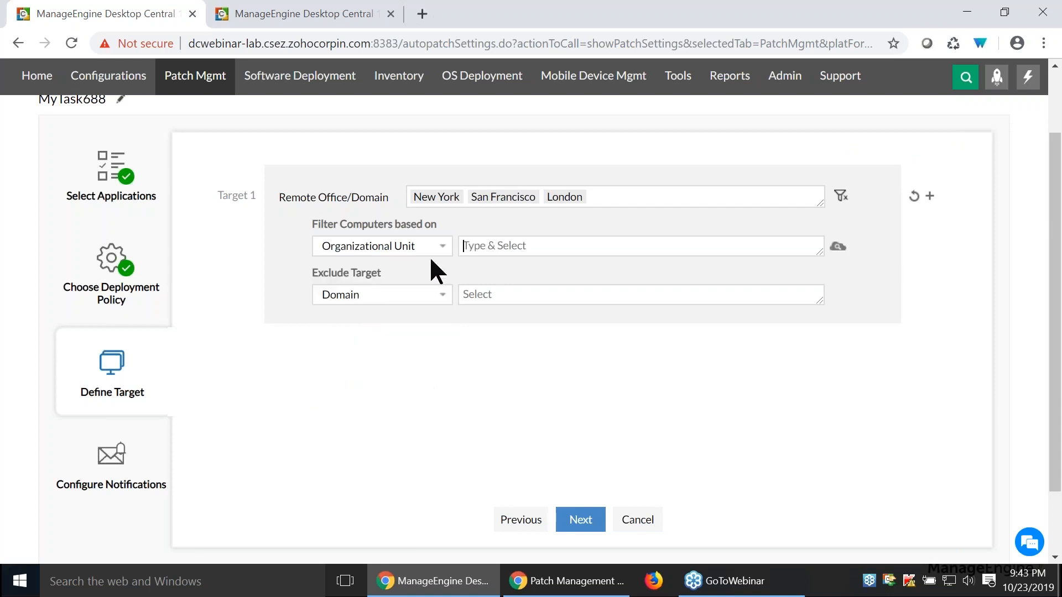
left_click(484, 253)
type("a")
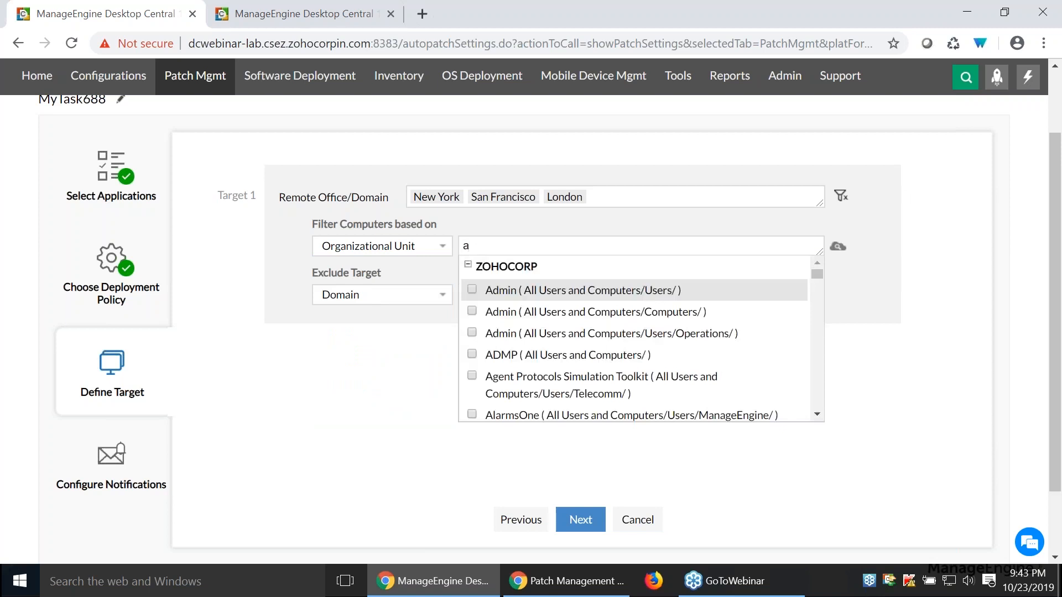
left_click(473, 289)
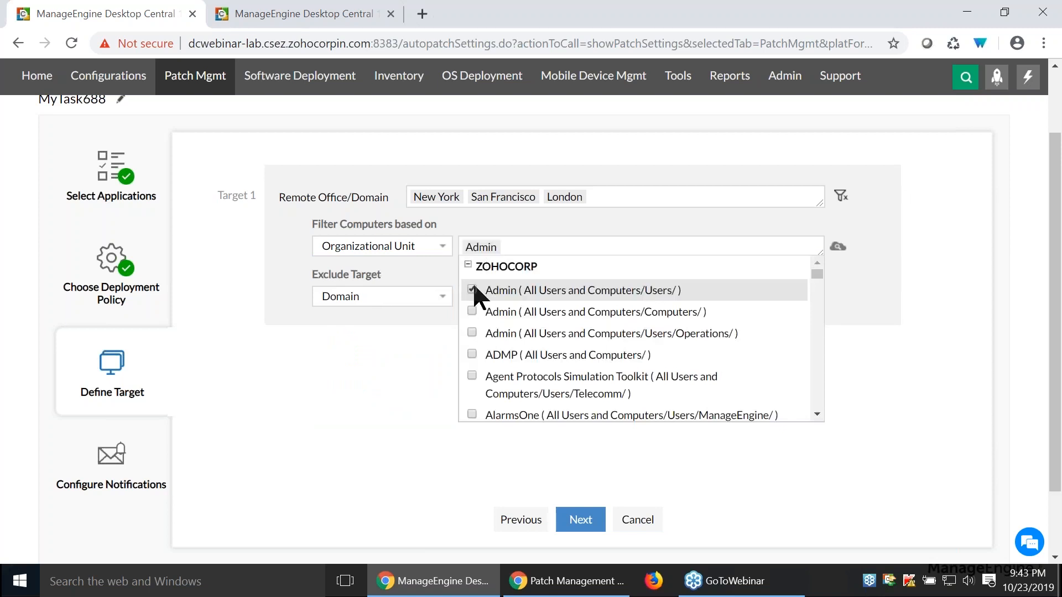
left_click(618, 224)
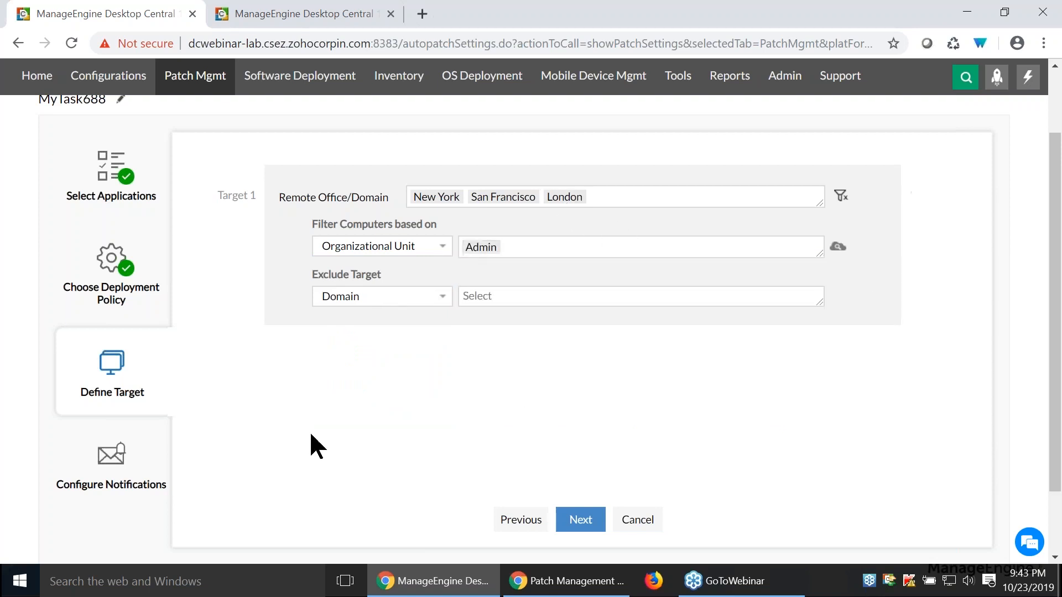
- Enable notifications for download/deployment failures every 1 hour and for deployment status reports every 3 hours
left_click(136, 452)
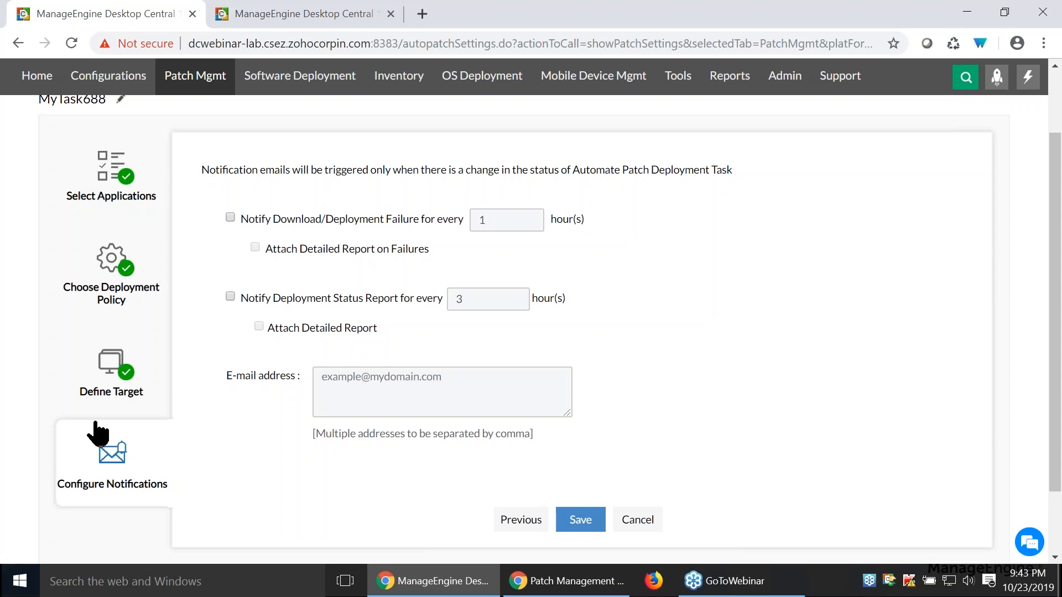
left_click(230, 218)
left_click(230, 298)
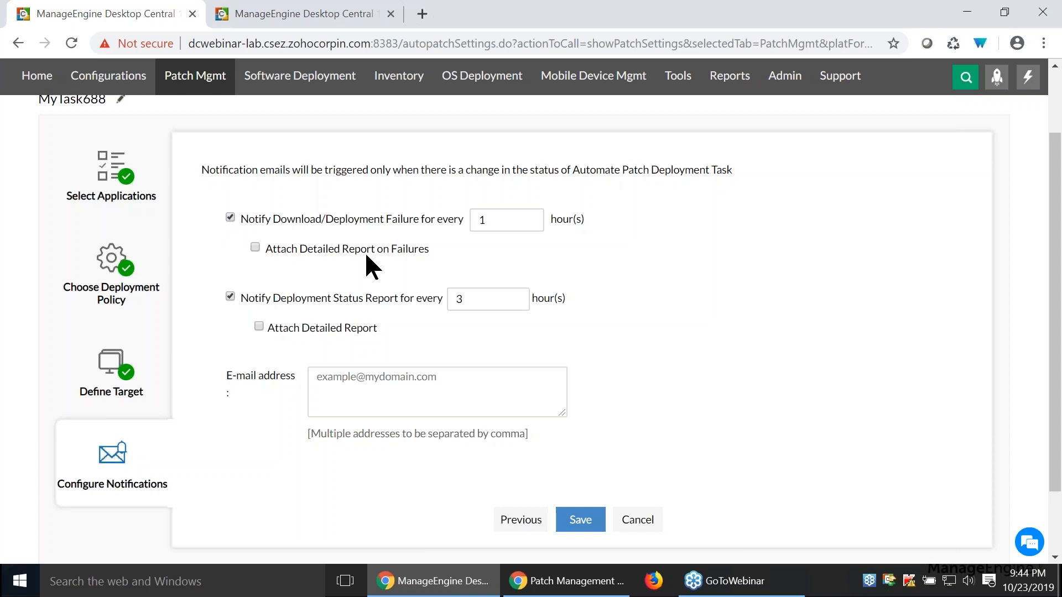
- Leave the automation task without saving, and examine the types and statuses of the manual patch deployment configurations
scroll(287, 189, "up", 2)
left_click(189, 138)
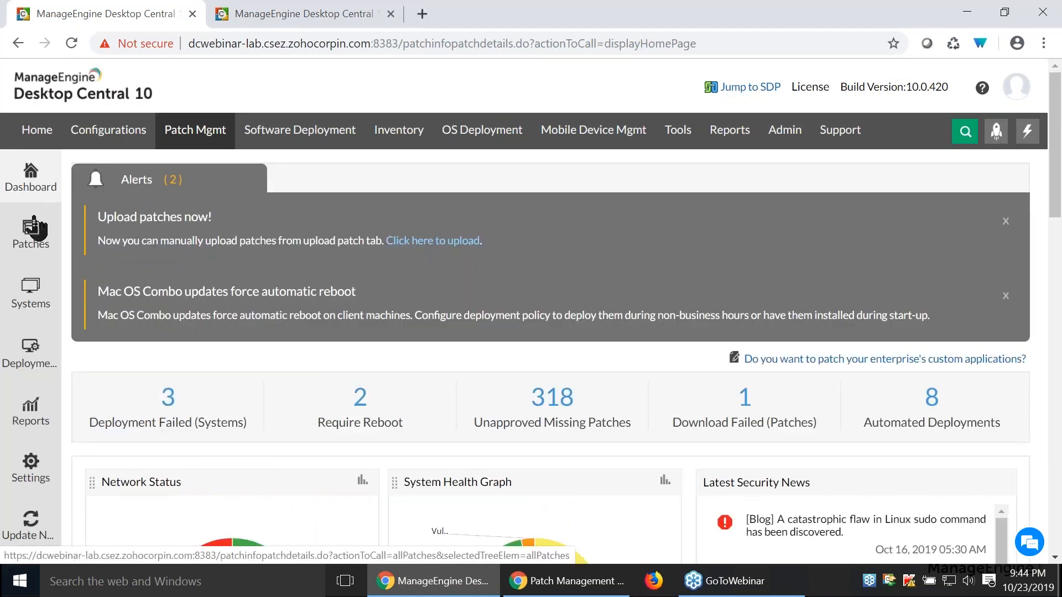
left_click(31, 359)
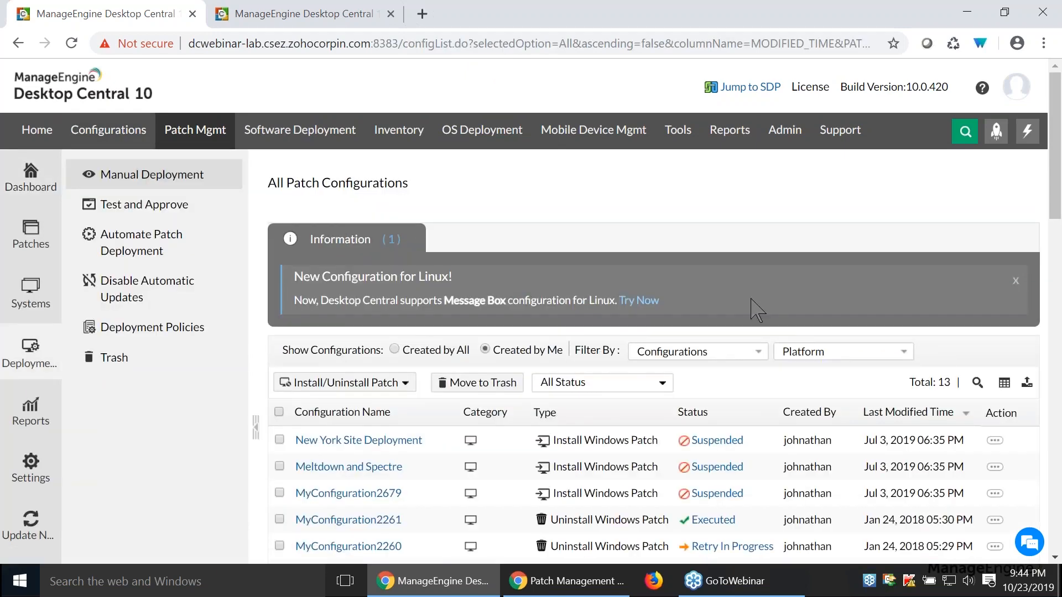
scroll(754, 308, "down", 2)
scroll(748, 294, "down", 4)
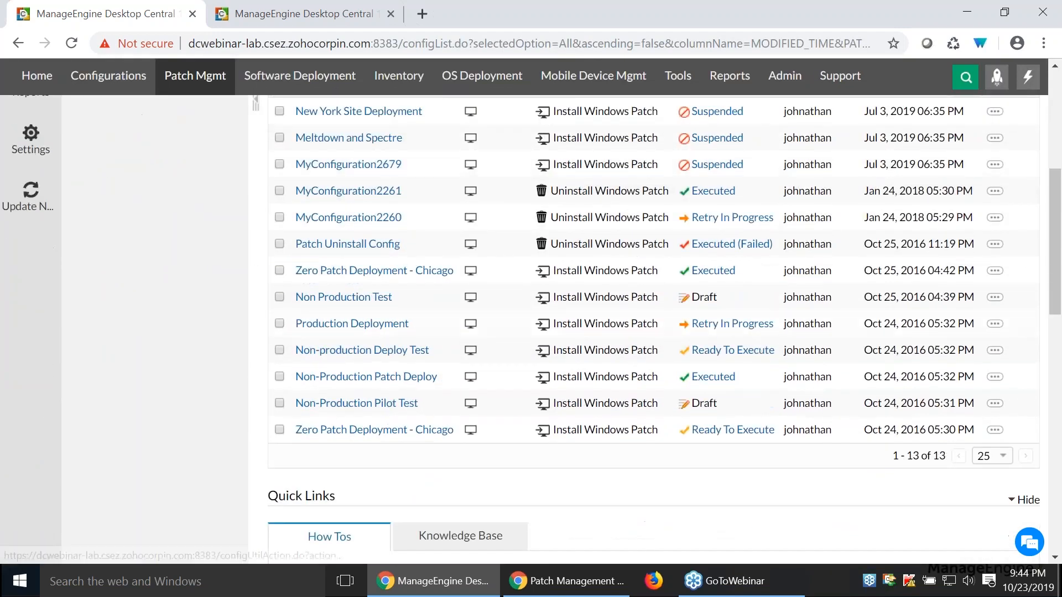
scroll(753, 339, "up", 2)
scroll(799, 332, "up", 3)
scroll(798, 332, "down", 3)
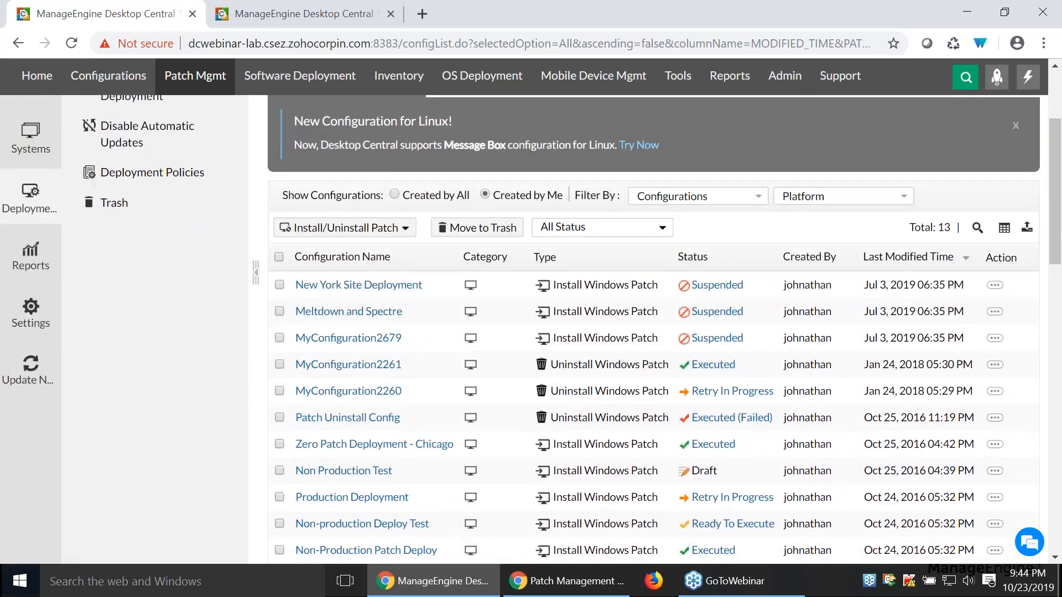
- Open the details of the Newyork Site task from the automated patch deployment tasks
left_click(392, 356)
scroll(165, 277, "up", 3)
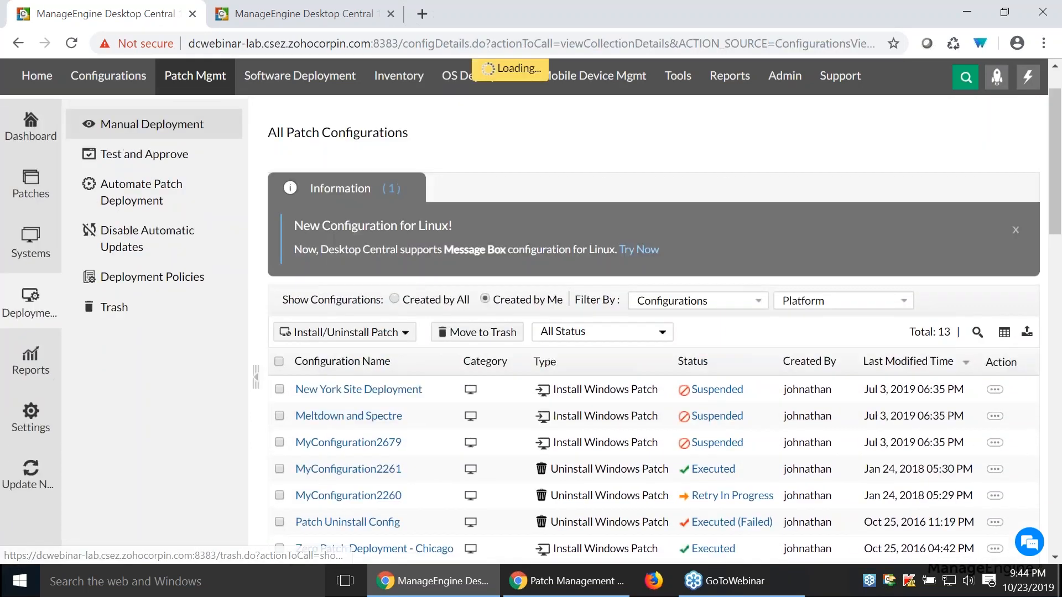
left_click(141, 252)
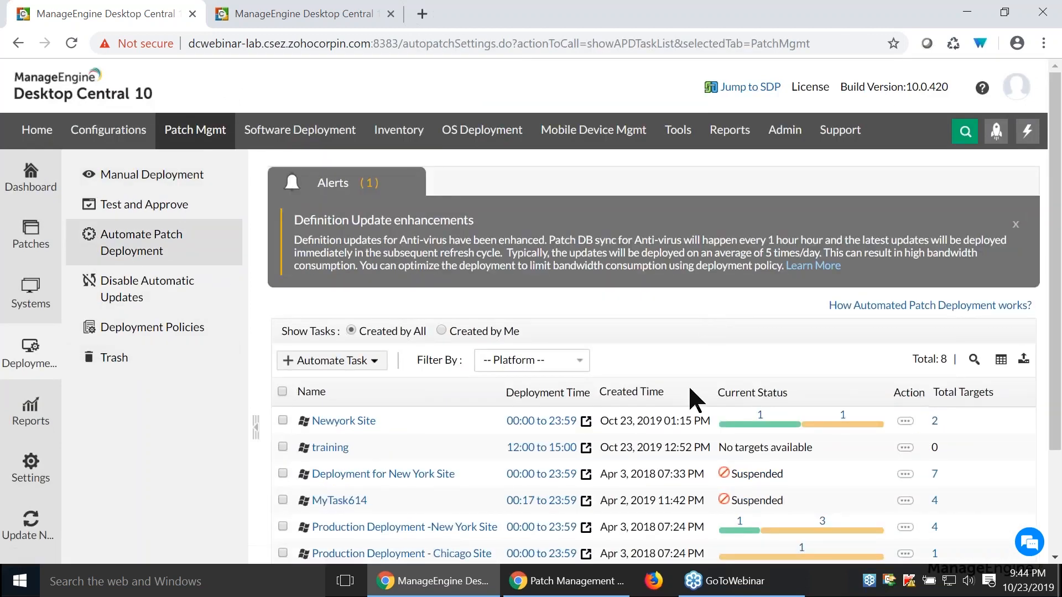
left_click(332, 422)
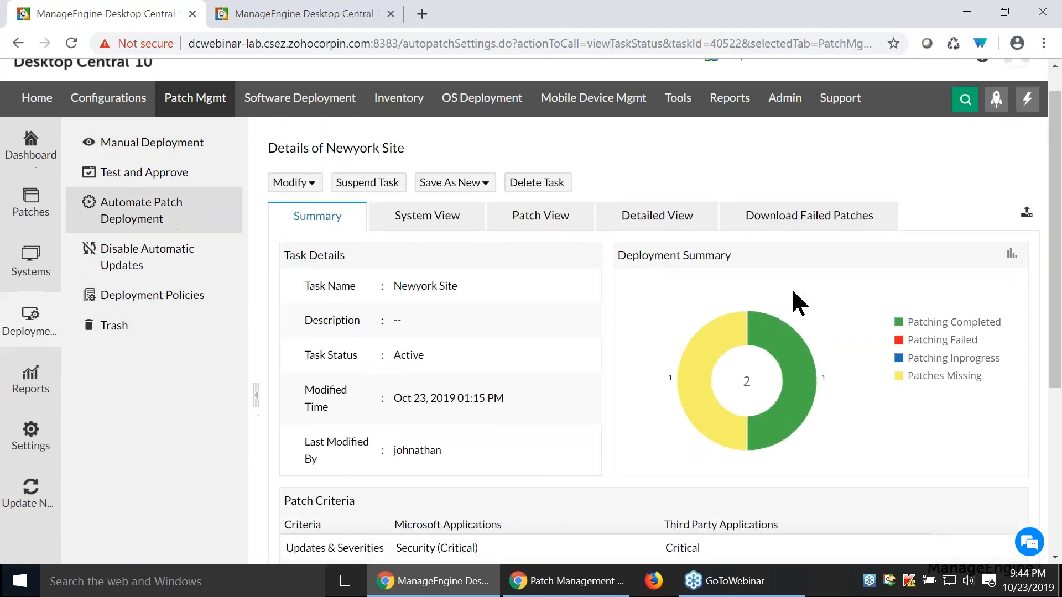
- Examine the Newyork Site task's details, patch criteria, deployment criteria and target scope
scroll(792, 302, "down", 1)
scroll(538, 321, "up", 1)
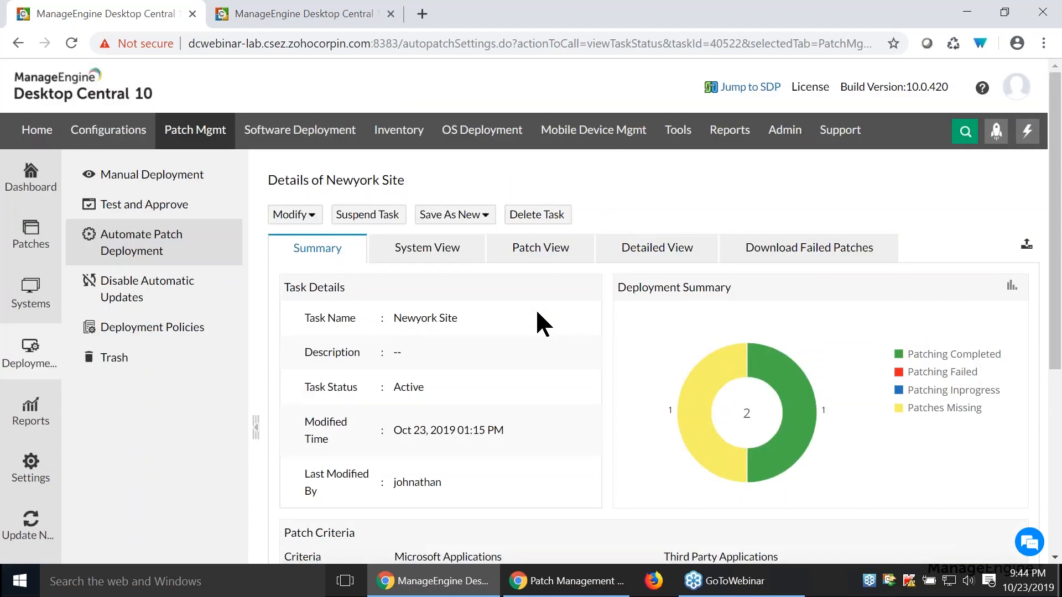
scroll(537, 313, "down", 2)
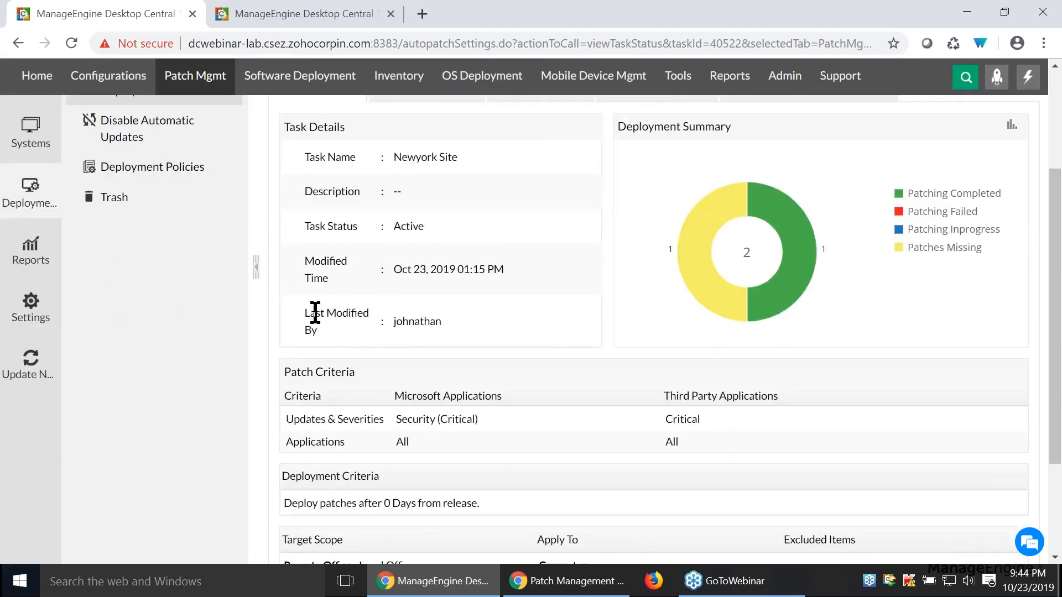
left_click_drag(316, 313, 450, 325)
double_click(415, 316)
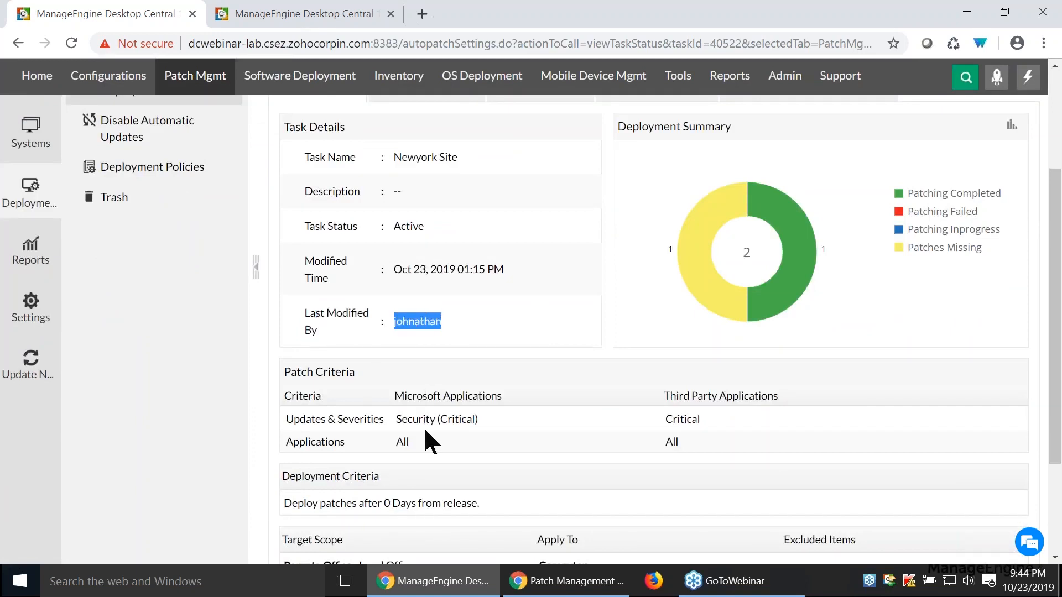
triple_click(417, 419)
left_click(700, 418)
scroll(698, 418, "down", 2)
triple_click(327, 354)
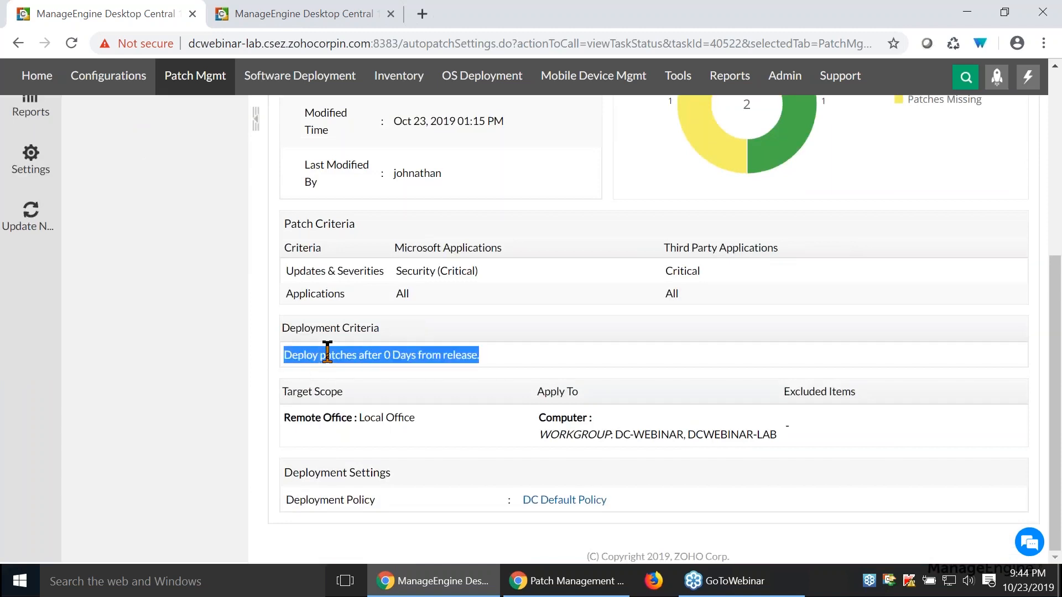
left_click(532, 427)
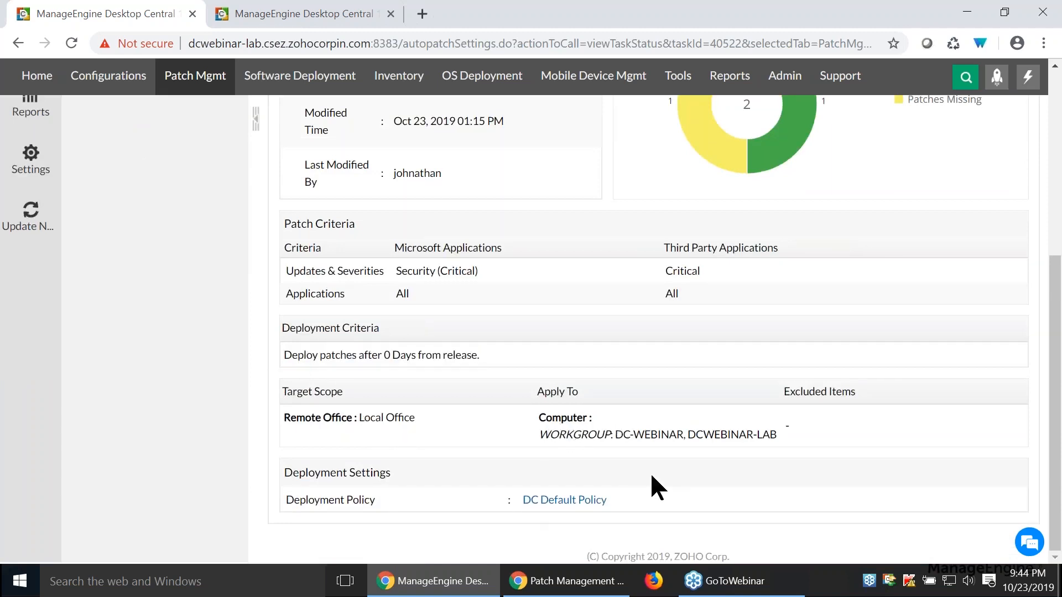
- View the task's deployment summary as a bar chart, and return it to the doughnut chart
scroll(653, 466, "up", 5)
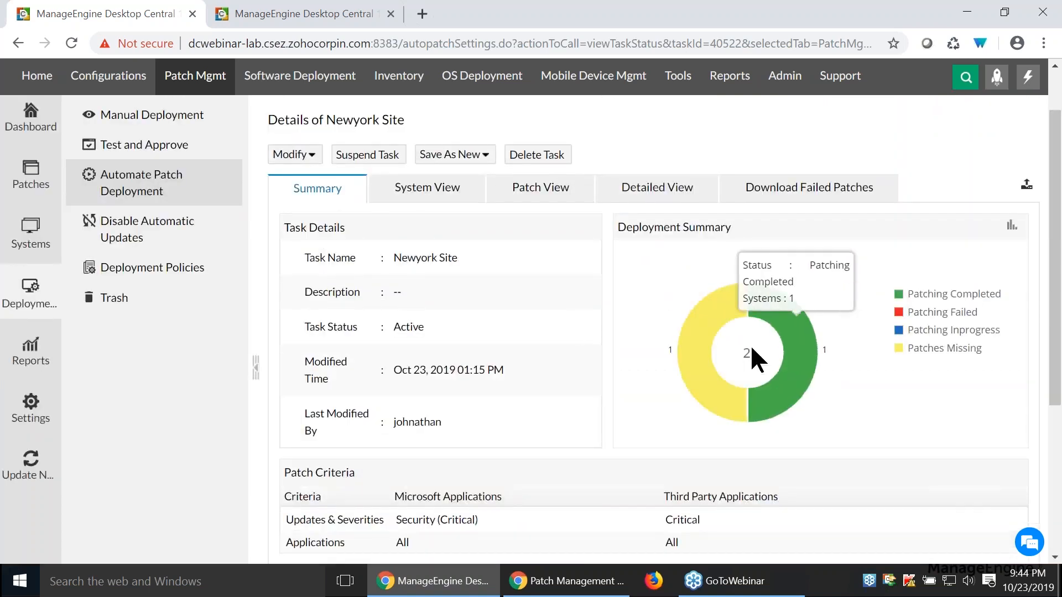
mouse_move(667, 299)
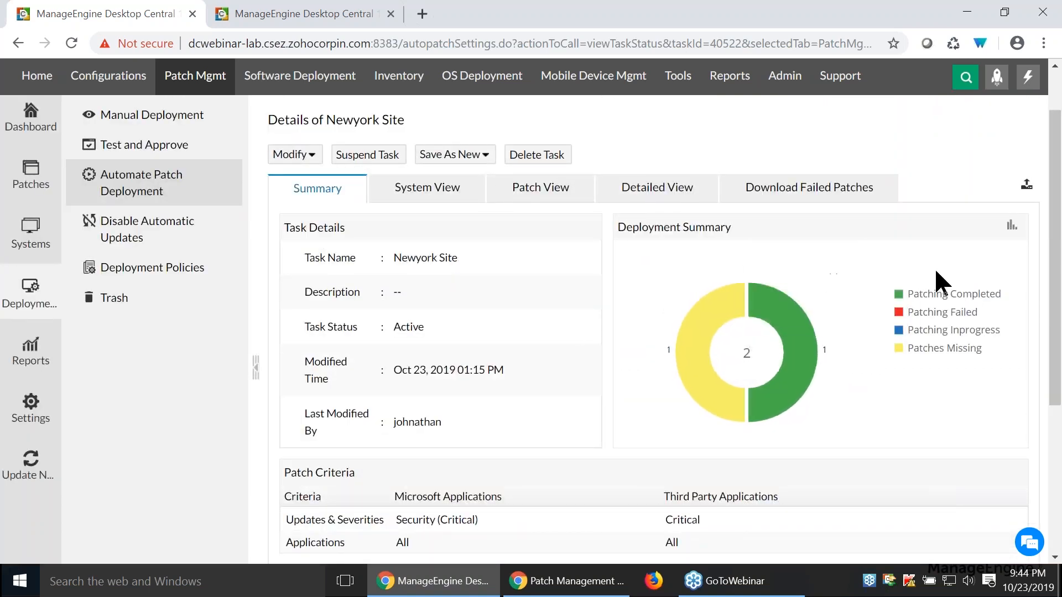
left_click(1010, 227)
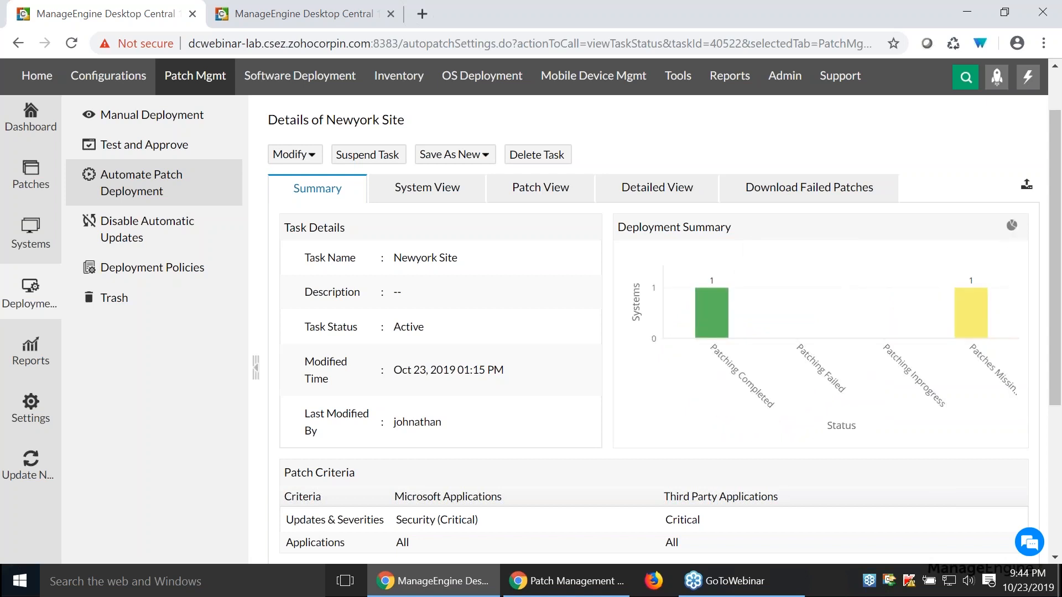
left_click(1011, 226)
- List the systems with completed patching, and examine the missing, installed and failed patches of dc-webinar
left_click(796, 354)
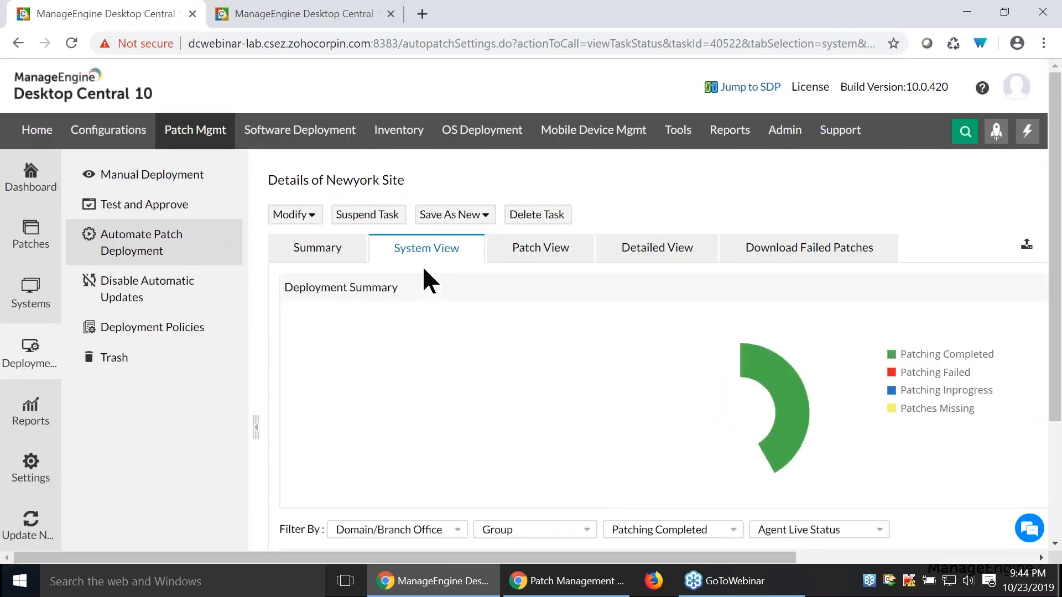
scroll(758, 343, "down", 3)
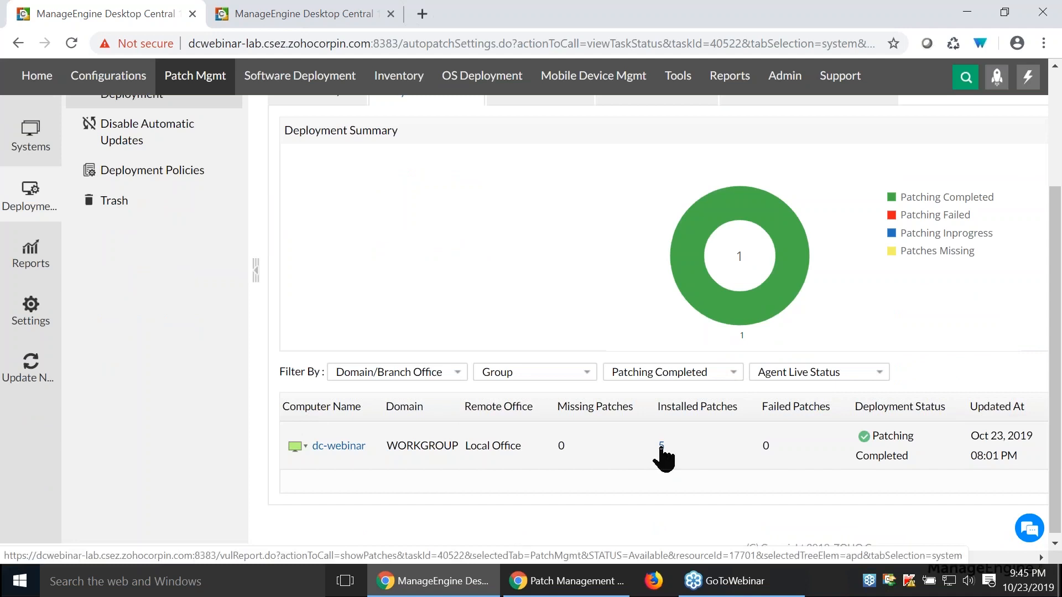
mouse_move(293, 449)
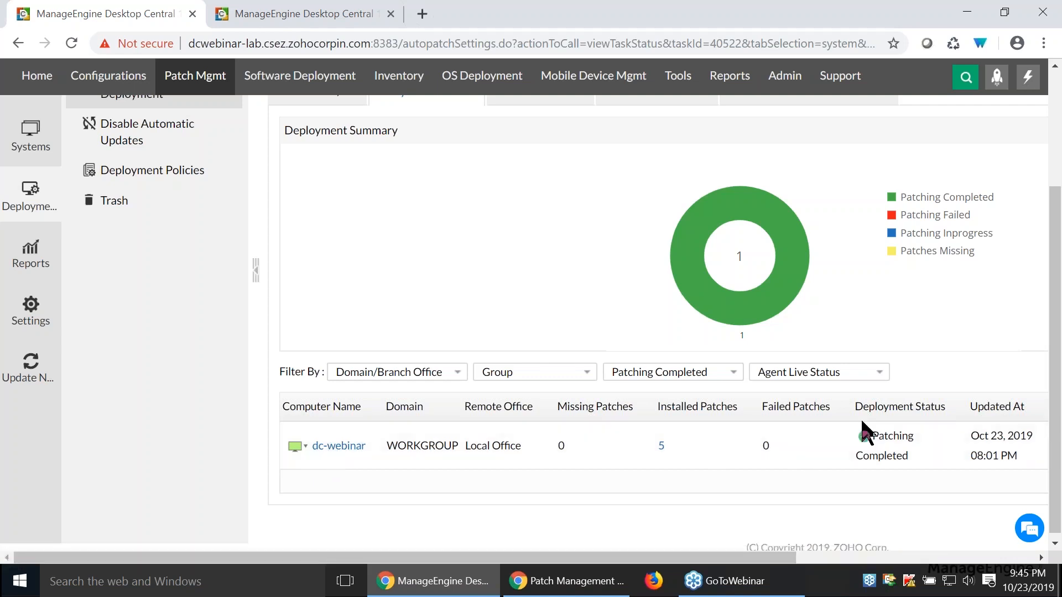
scroll(860, 417, "up", 3)
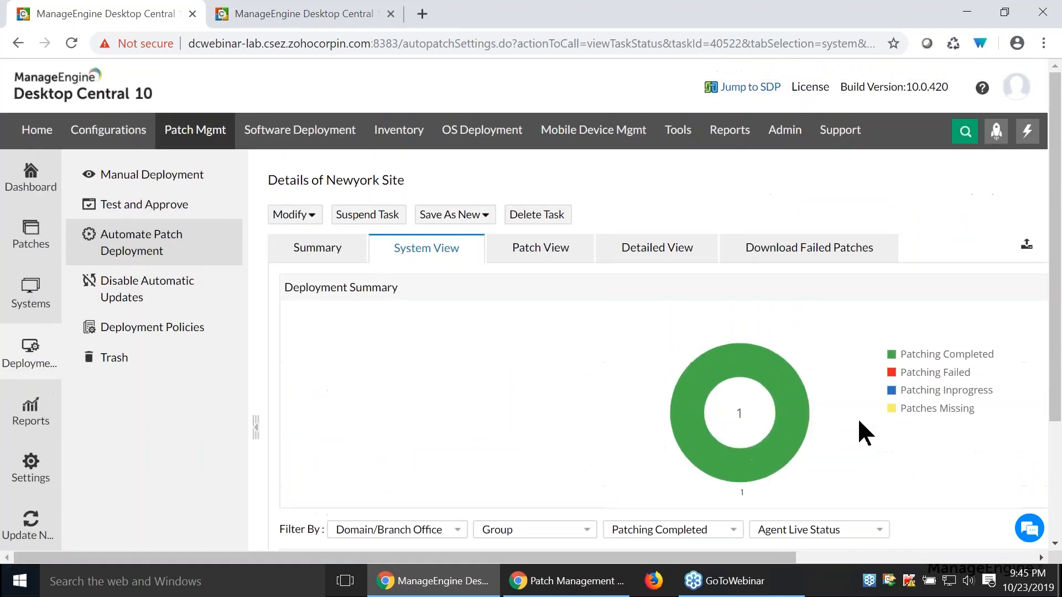
left_click(341, 256)
left_click(454, 257)
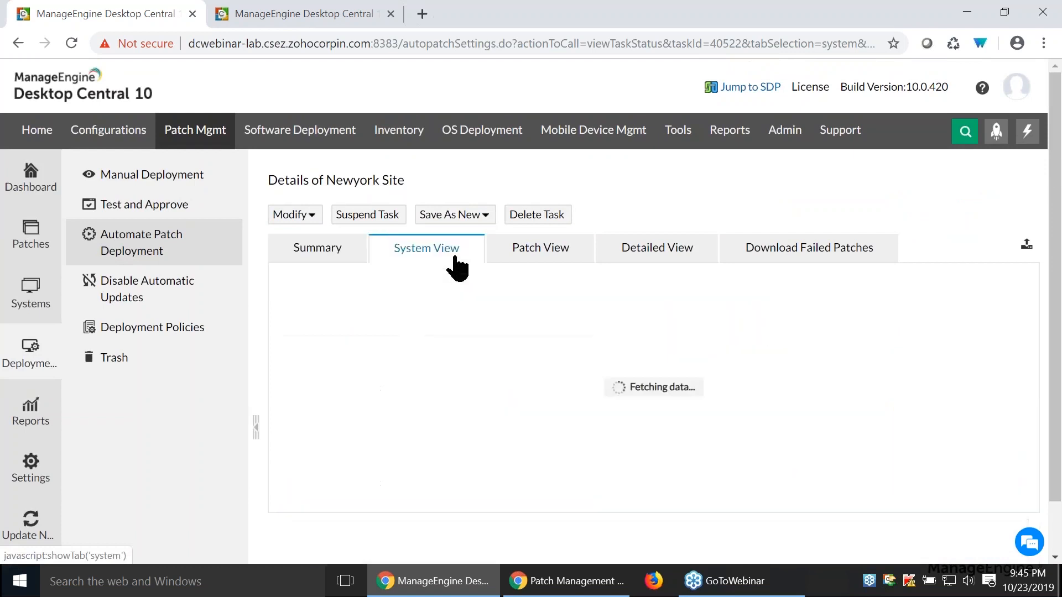
scroll(738, 279, "down", 1)
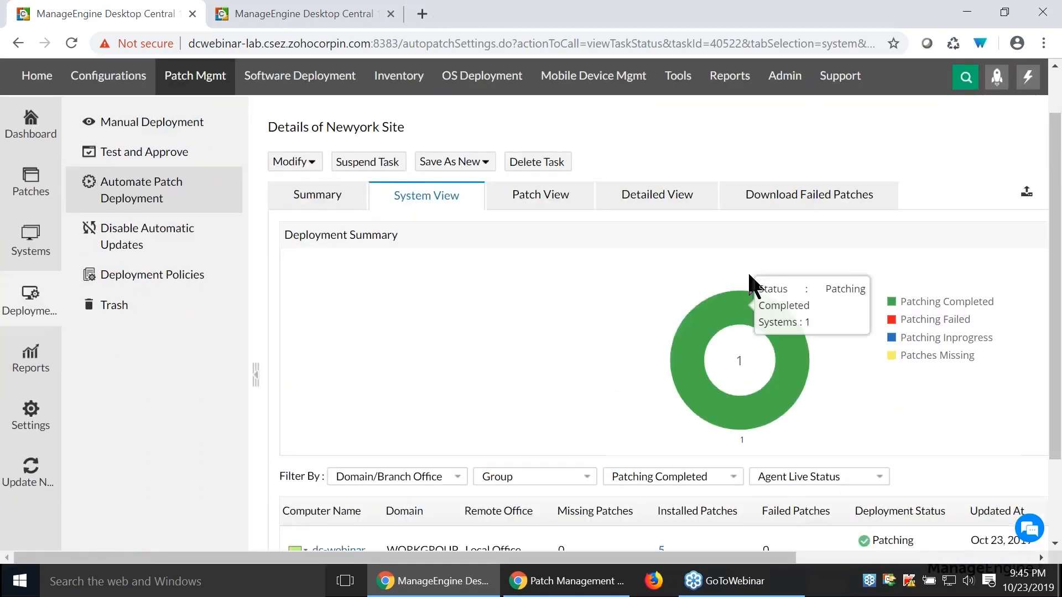
scroll(664, 442, "down", 2)
scroll(661, 395, "up", 2)
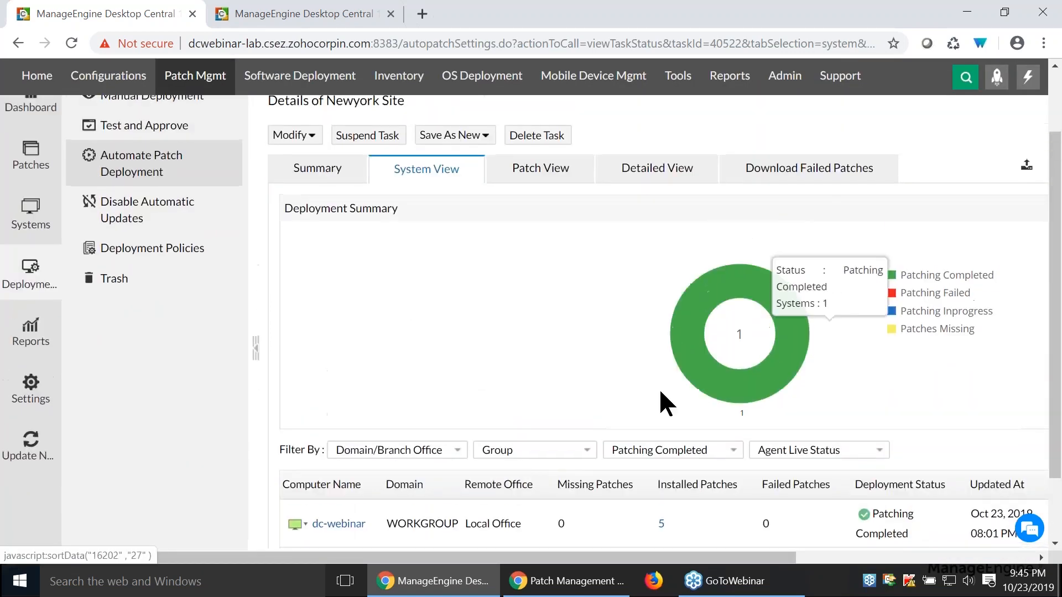
- Review the task's patches, and examine the deployment status of patch 27658 on DCwebinar-lab in the detailed view
left_click(565, 178)
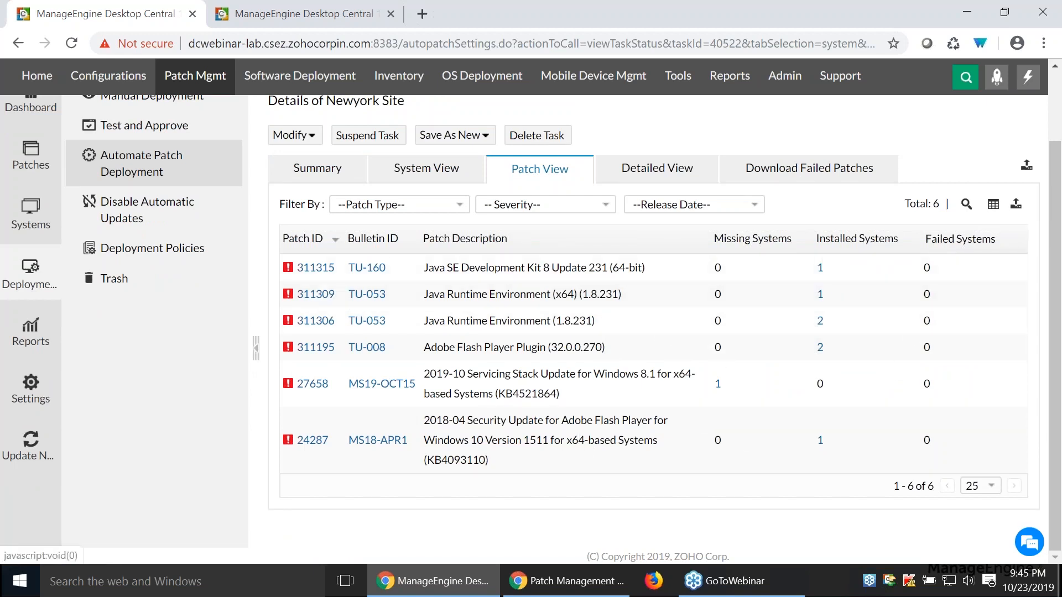
left_click(657, 168)
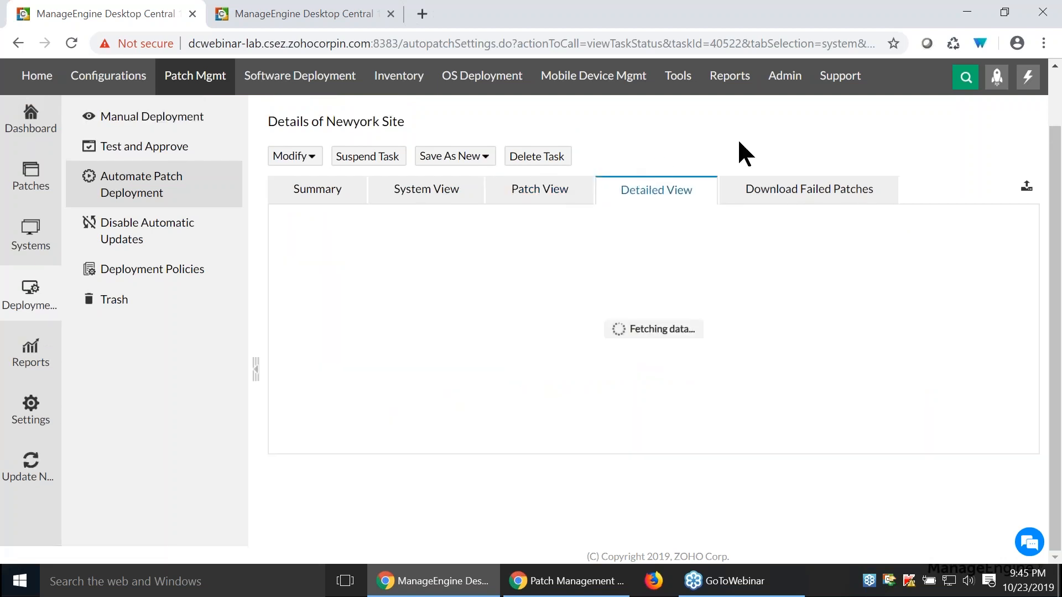
scroll(786, 248, "down", 1)
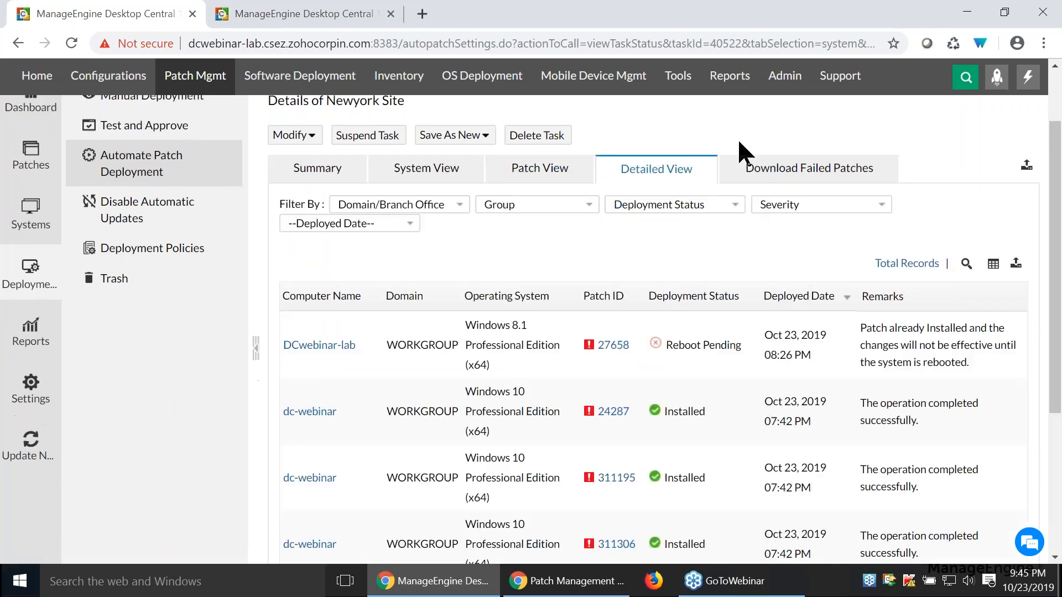
scroll(786, 248, "down", 3)
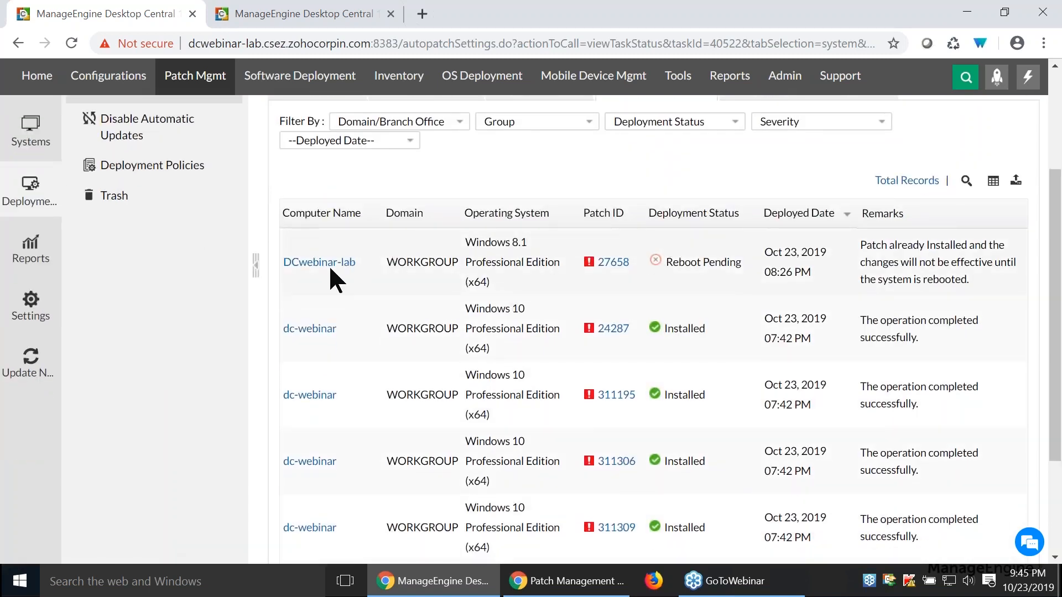
triple_click(671, 262)
left_click(713, 262)
double_click(718, 262)
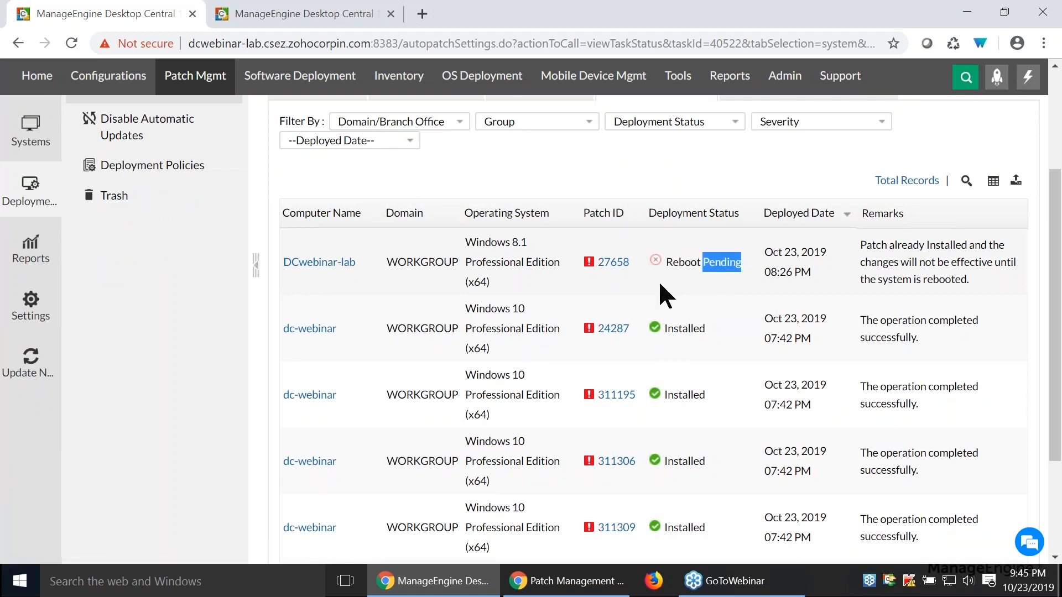
left_click(677, 264)
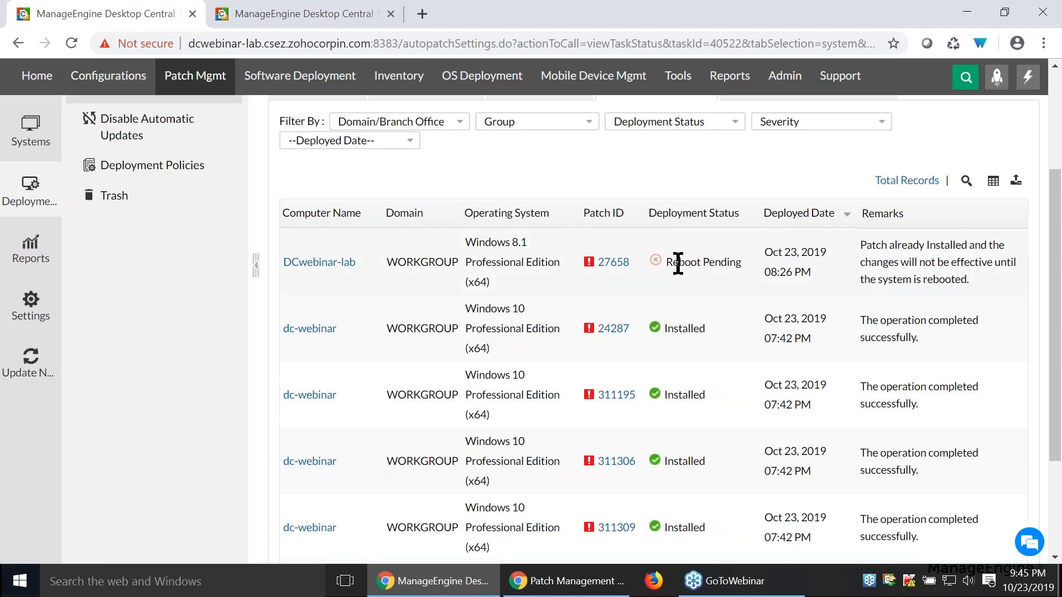
- Look up the reboot policy in the task's DC Default Policy, and close the policy details
scroll(678, 263, "up", 2)
left_click(321, 170)
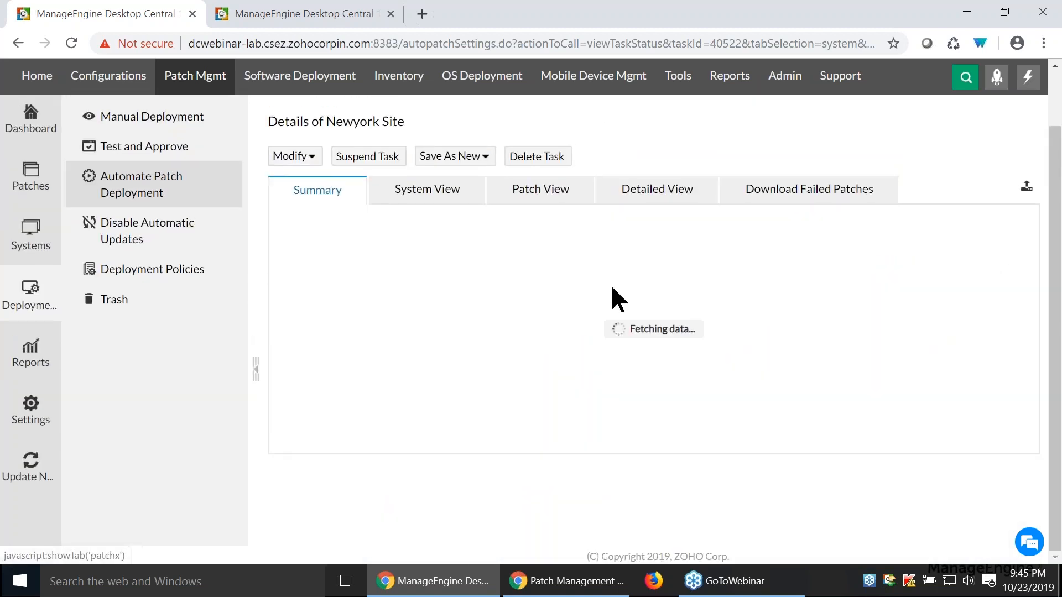
scroll(611, 283, "down", 4)
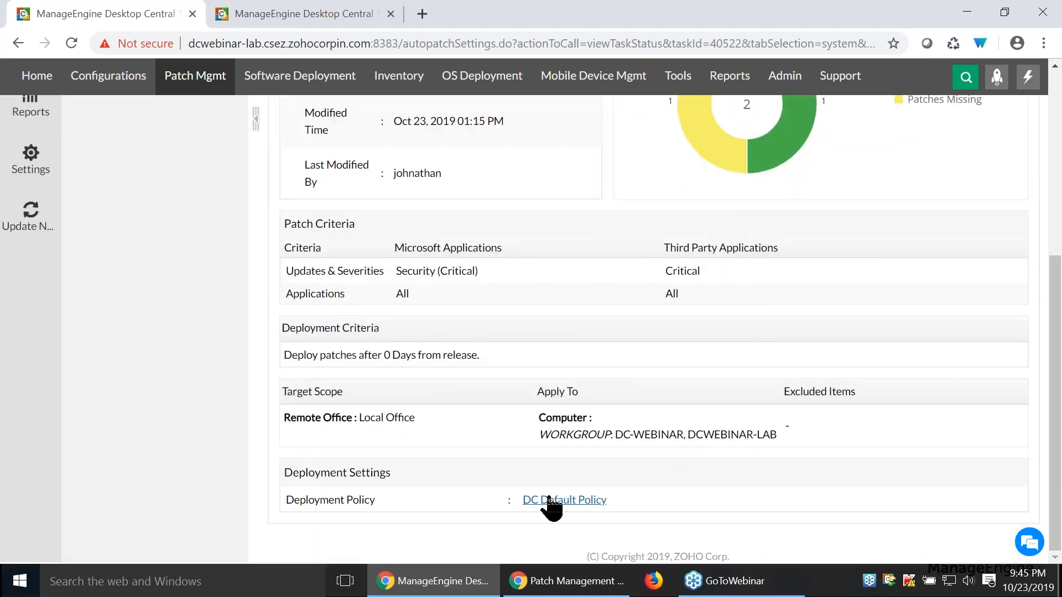
left_click(545, 504)
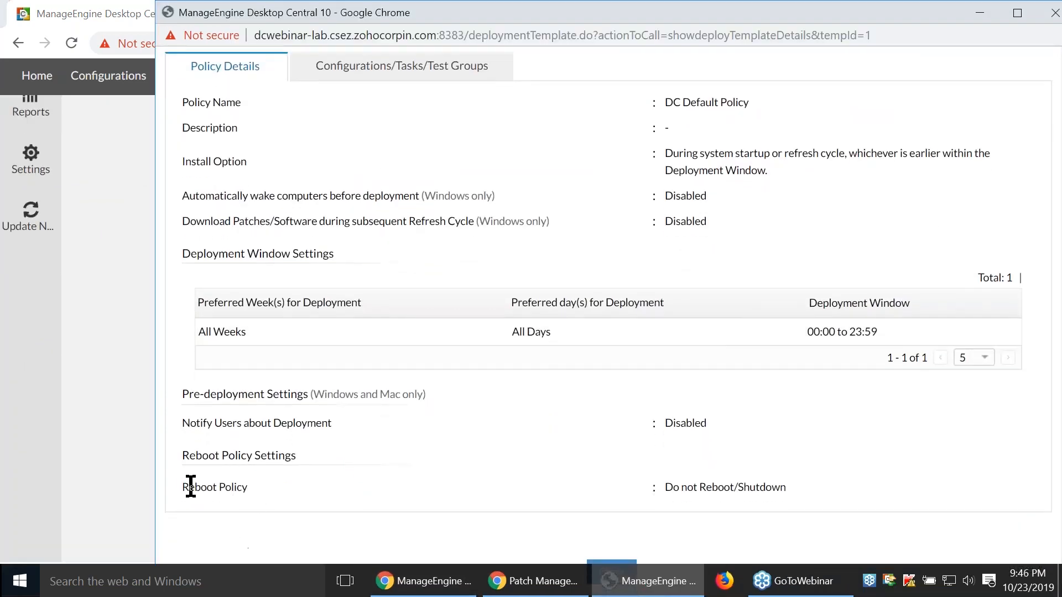
left_click_drag(189, 487, 593, 480)
left_click_drag(664, 486, 801, 486)
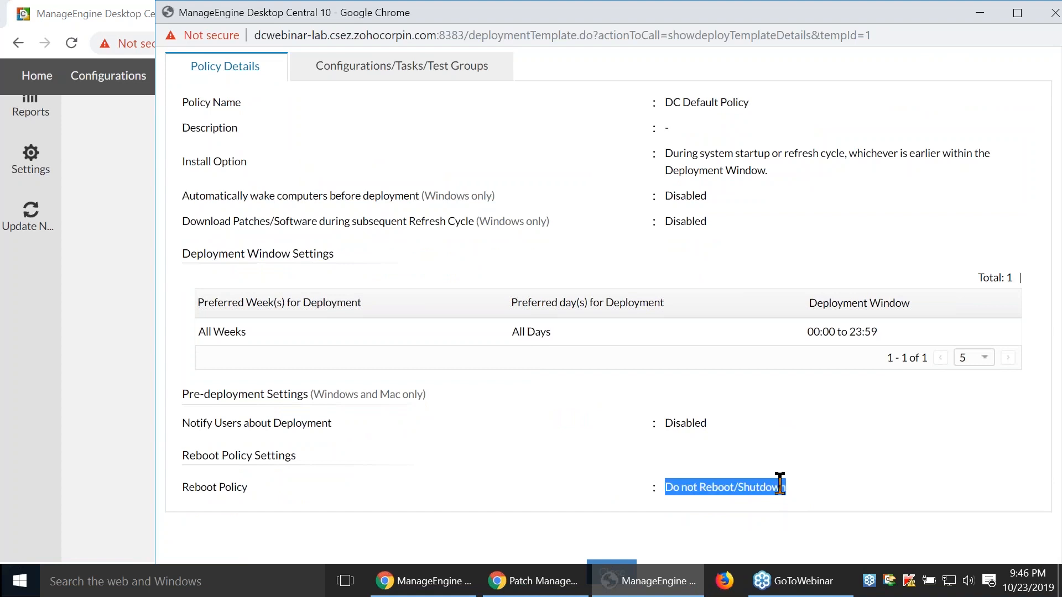
left_click(778, 482)
left_click(1054, 14)
- Review the deployed dates and remarks of every patch record in the task's detailed view
scroll(630, 285, "up", 5)
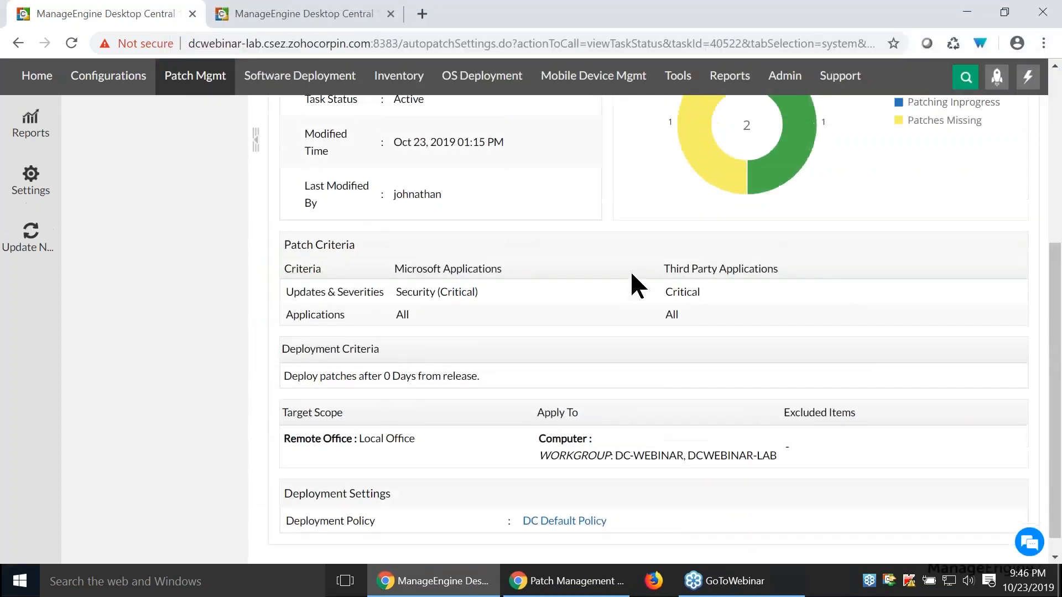
left_click(668, 200)
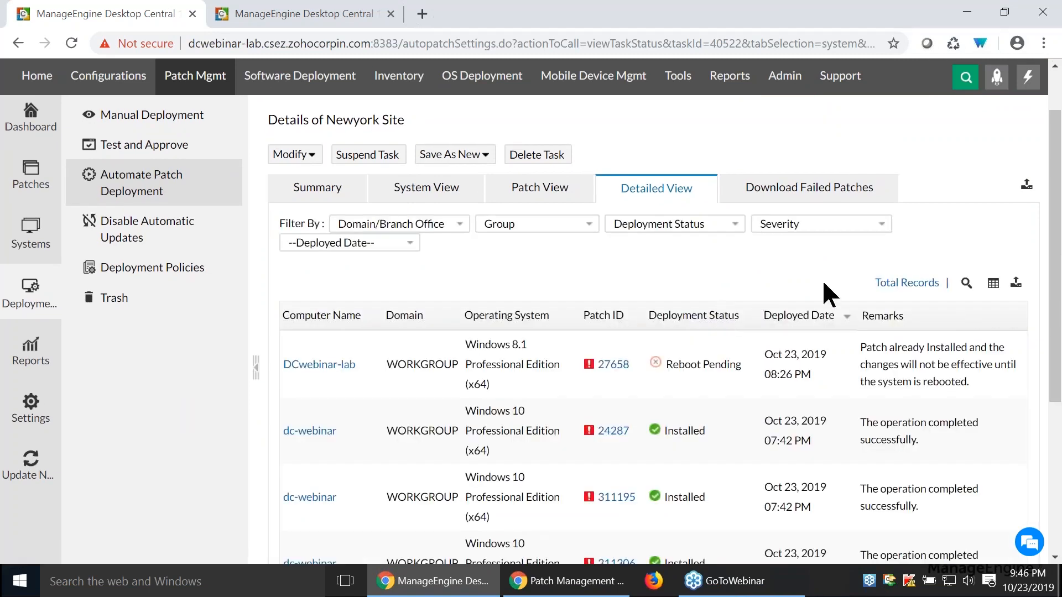
scroll(765, 390, "down", 5)
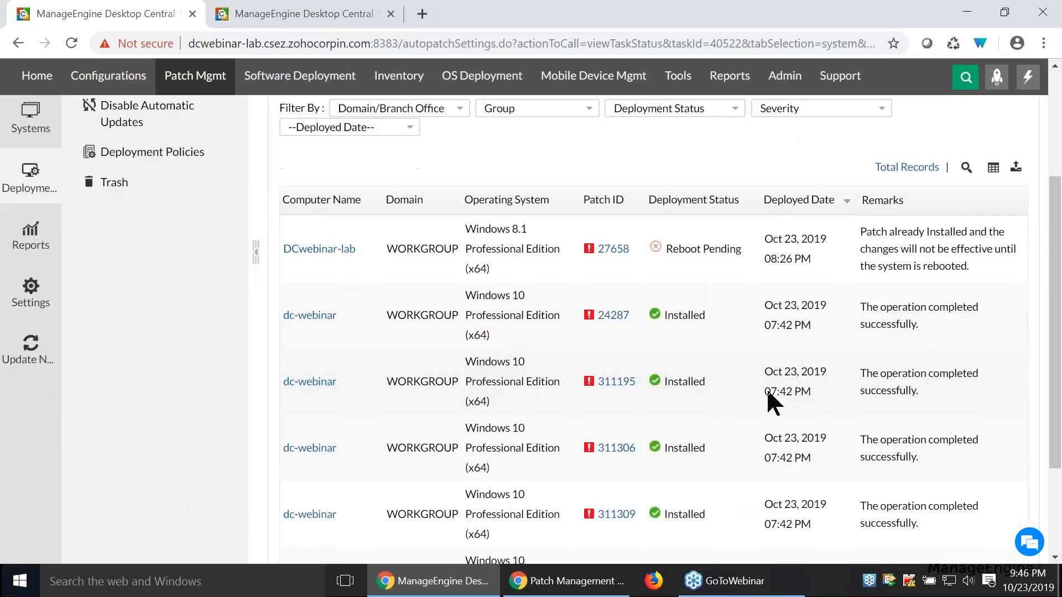
scroll(531, 329, "down", 1)
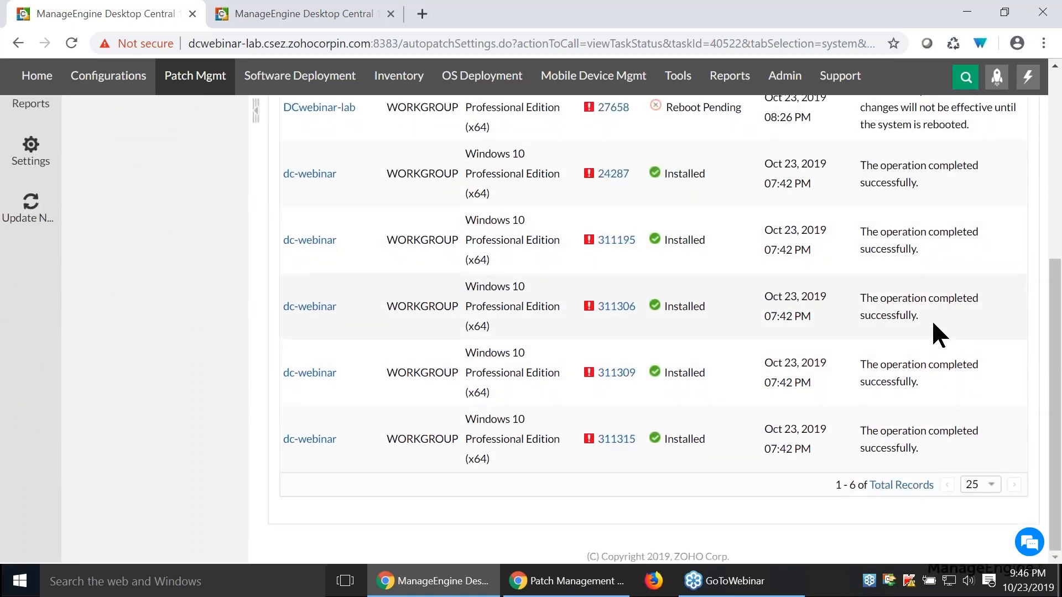
scroll(932, 324, "up", 5)
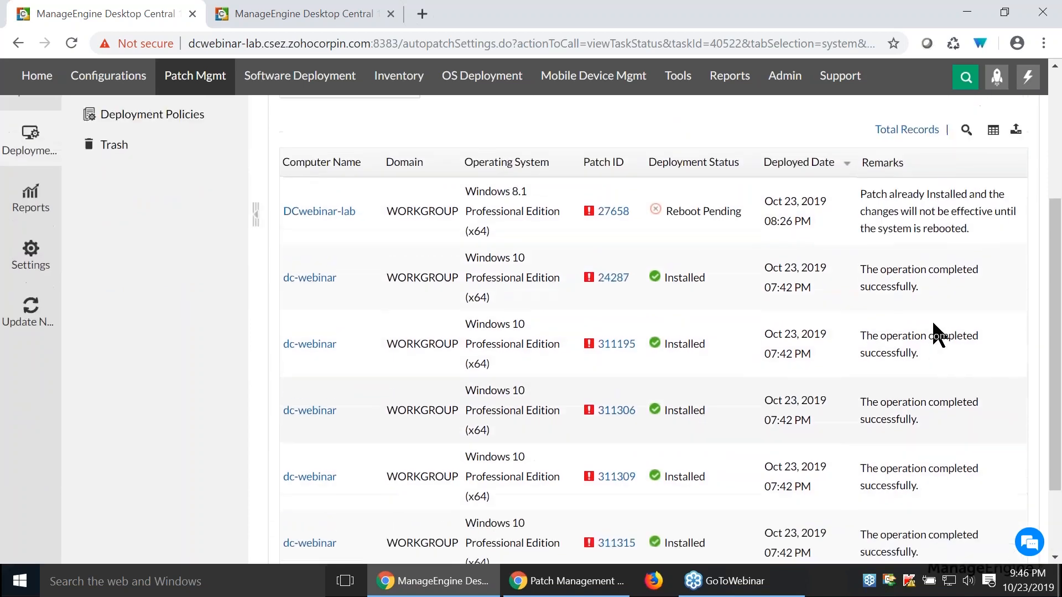
- Check the task's patches that failed to download, and show the options for modifying the task
scroll(931, 320, "up", 2)
left_click(810, 244)
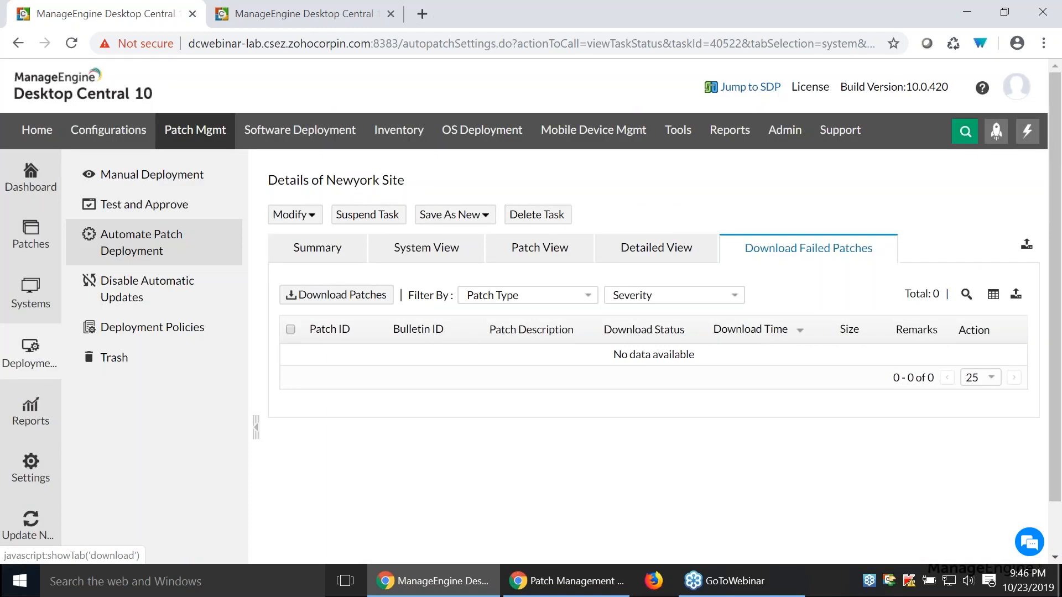
left_click(294, 215)
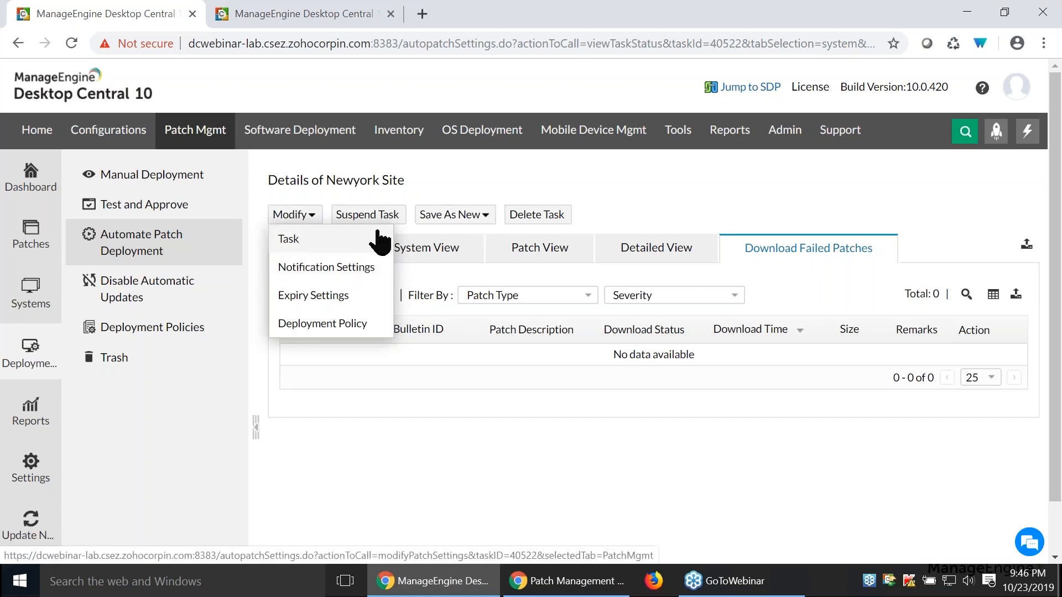
- Show the options for saving the Newyork Site task as a new one, and close them
left_click(446, 217)
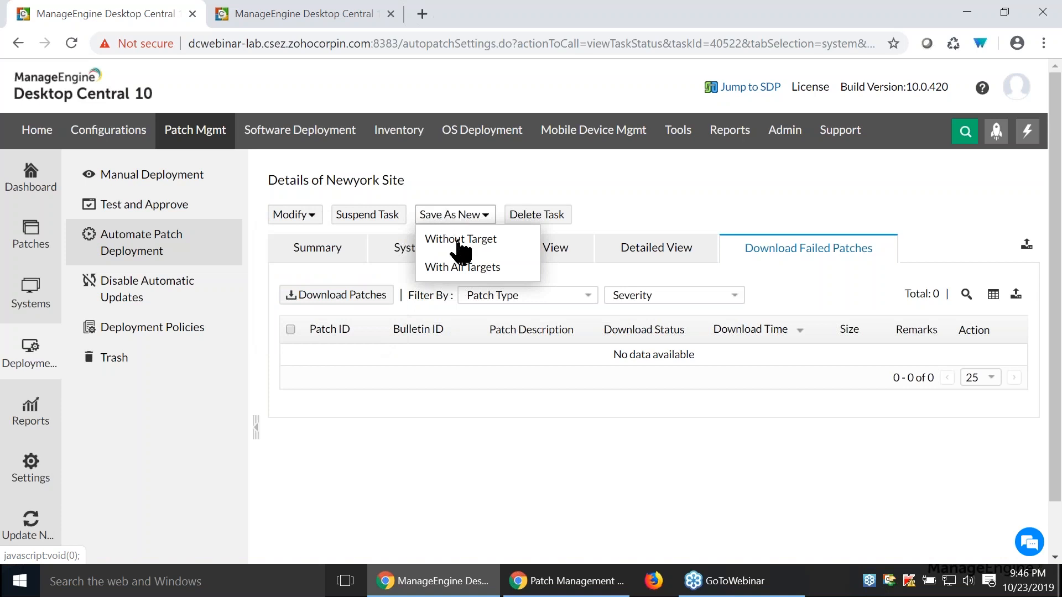
left_click(790, 177)
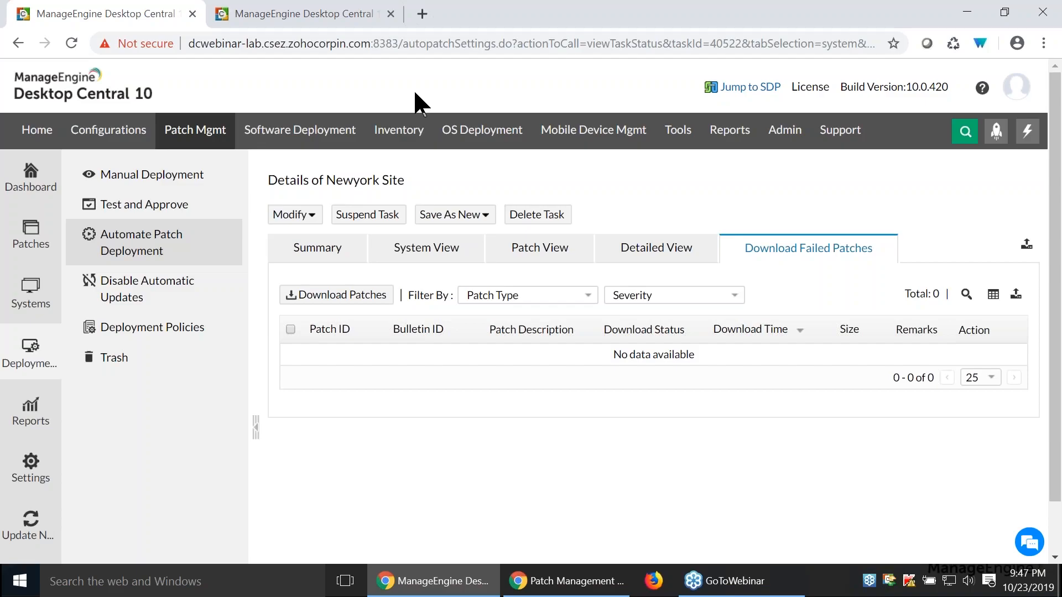
- Switch to the presentation and advance past the Patch DB sync & Scanning Process slide
key("alt+Tab")
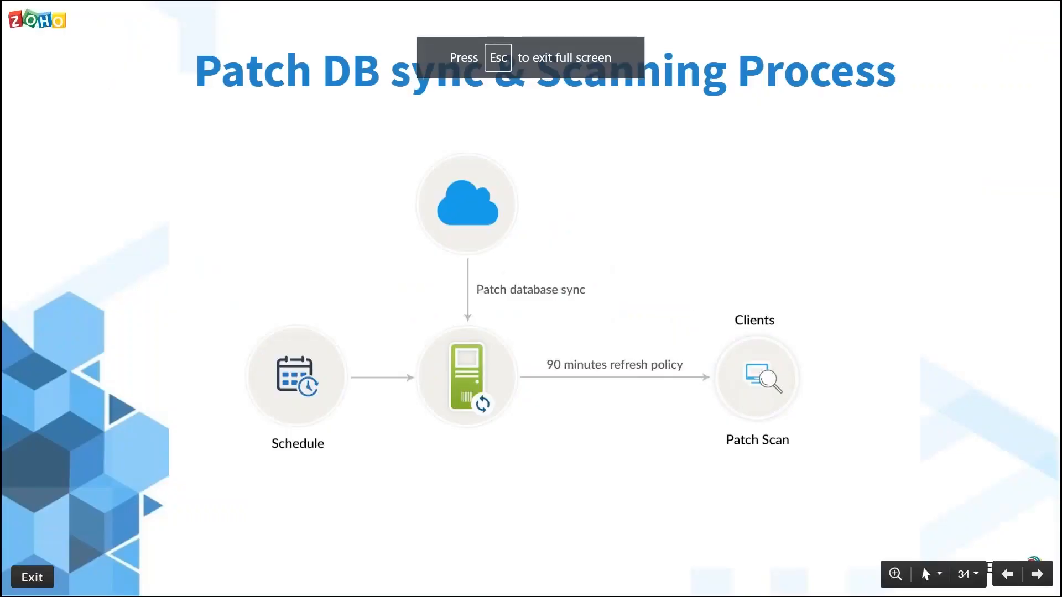
key("Right")
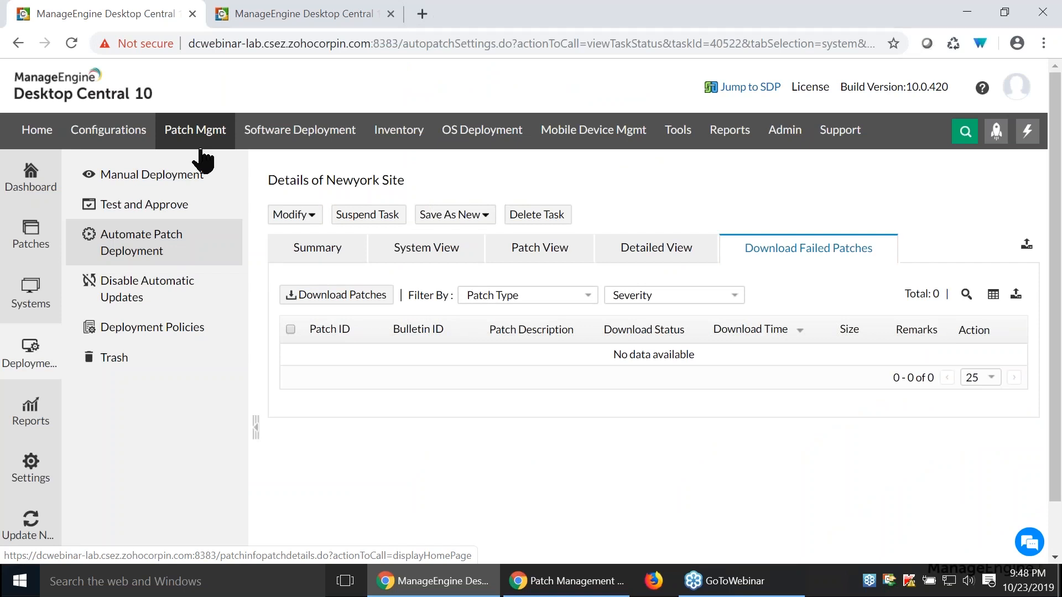
- Select all patches in the Critical Vulnerabilities view and open an installation configuration for them
left_click(32, 238)
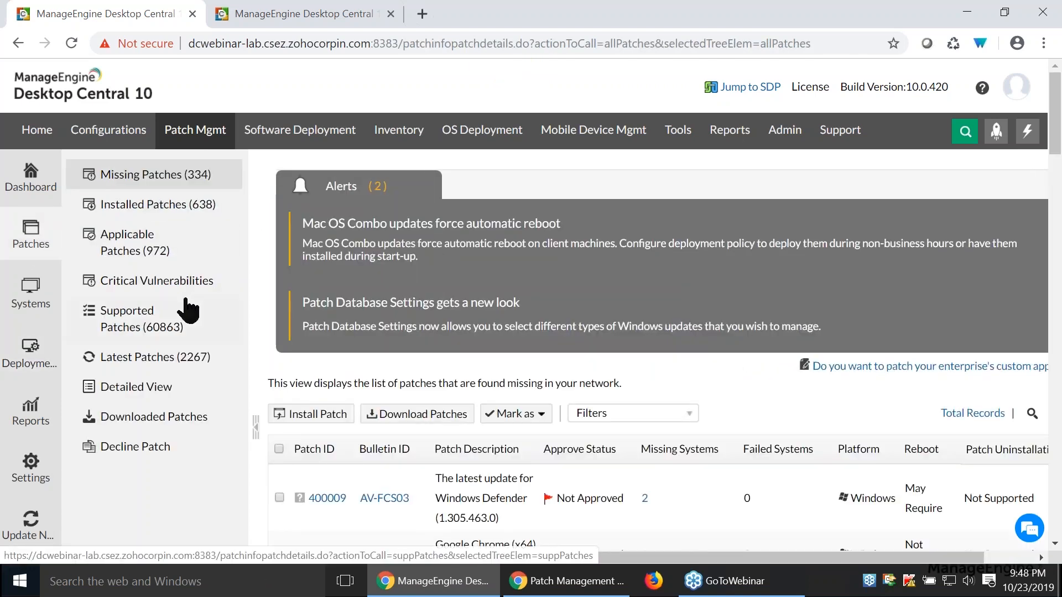
left_click(111, 283)
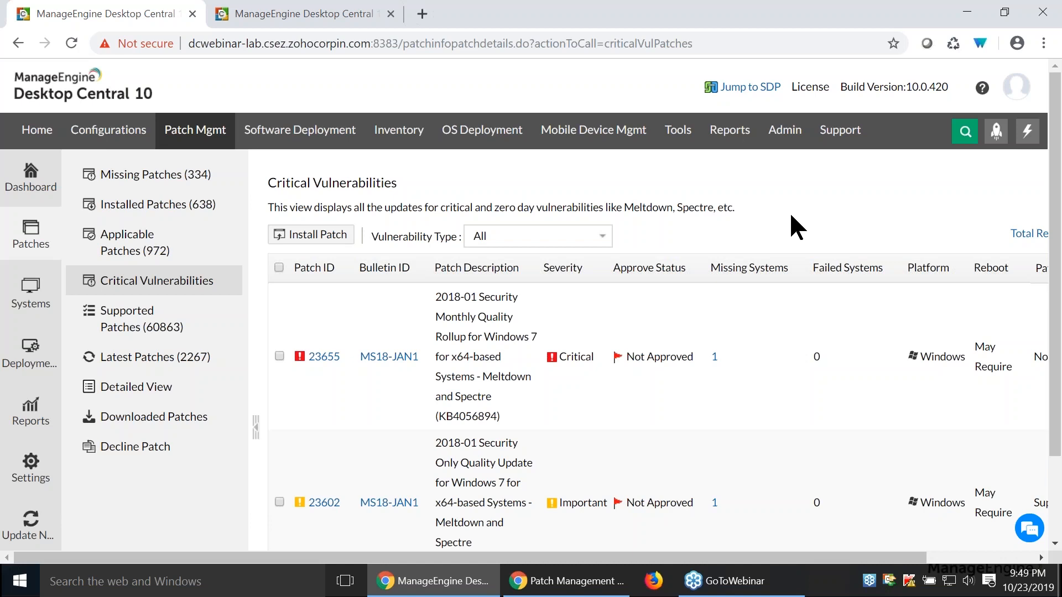
scroll(796, 227, "down", 1)
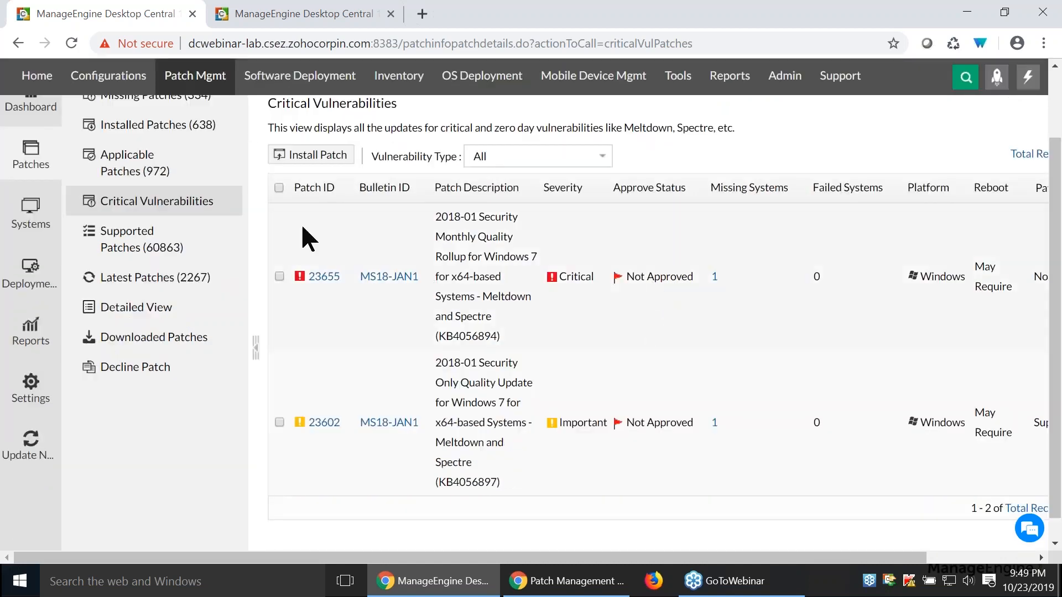
left_click(169, 216)
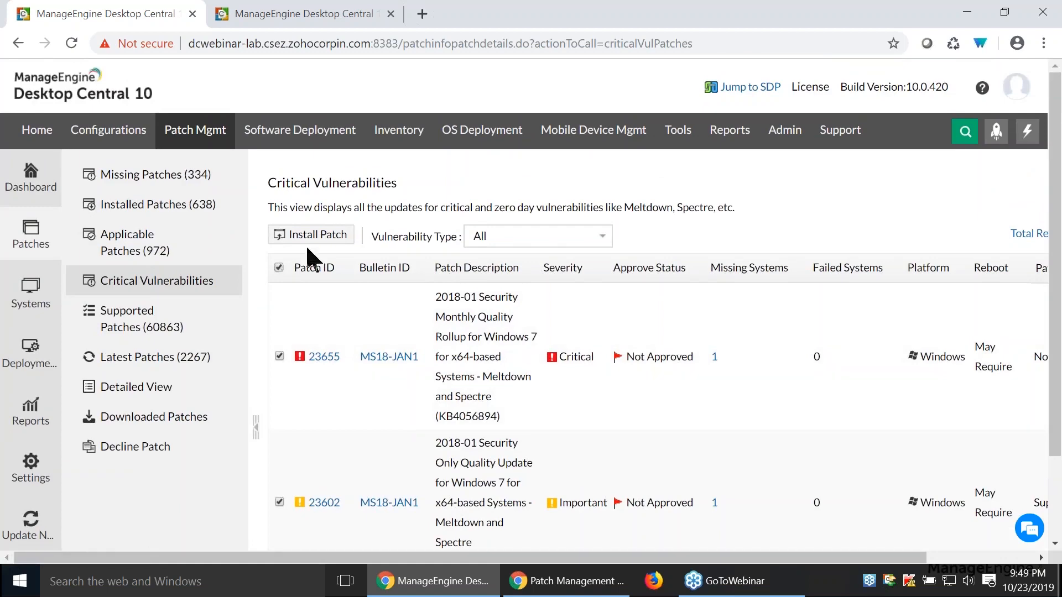
left_click(326, 236)
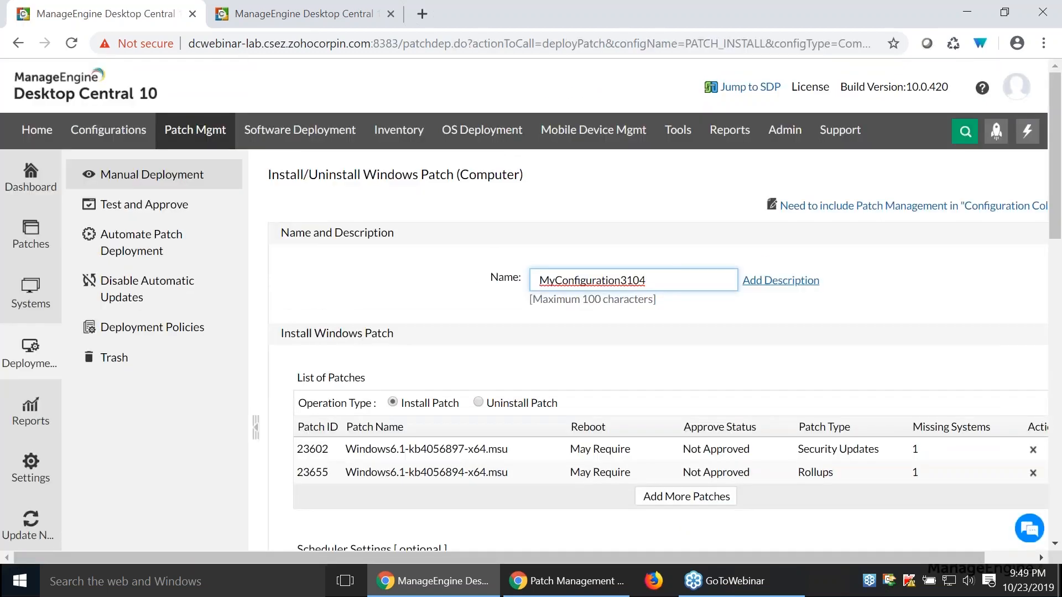
- Review the installation configuration's patch list, scheduler and deployment settings, predefined target, and retry and notification options
scroll(658, 332, "down", 3)
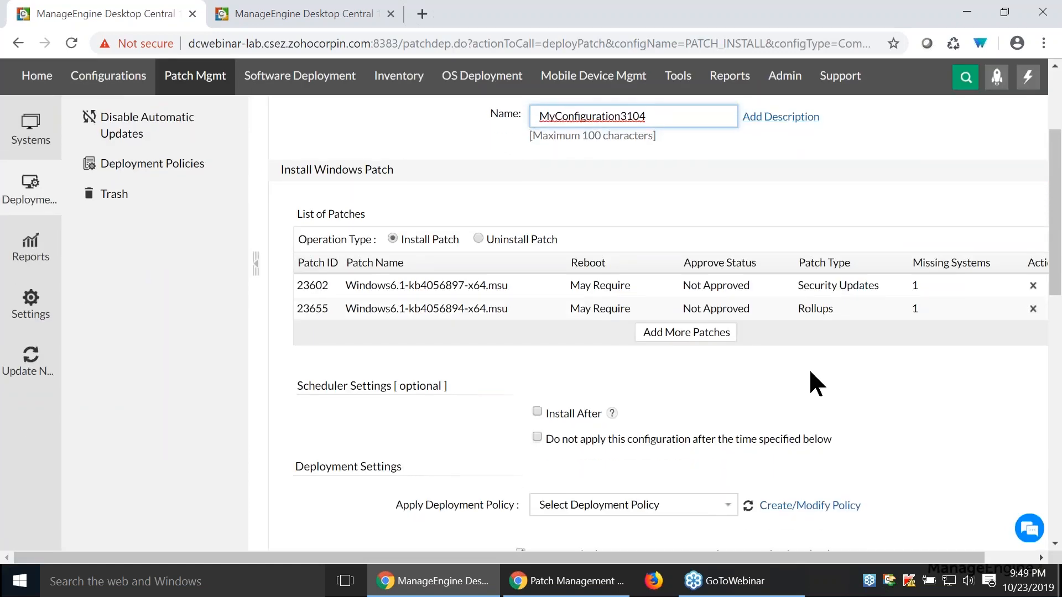
scroll(810, 372, "down", 3)
scroll(912, 236, "up", 2)
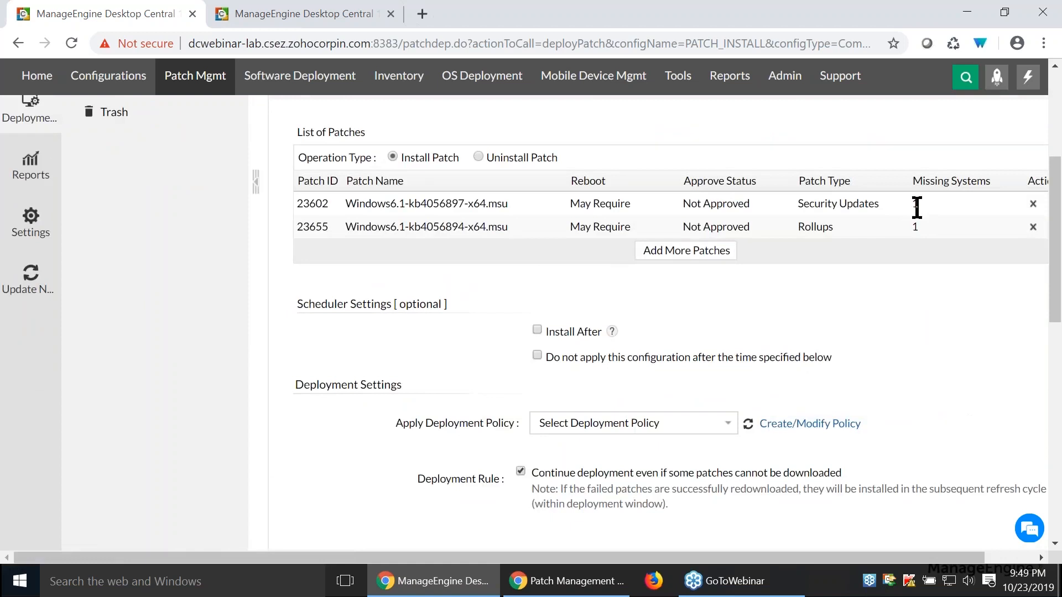
scroll(906, 326, "down", 5)
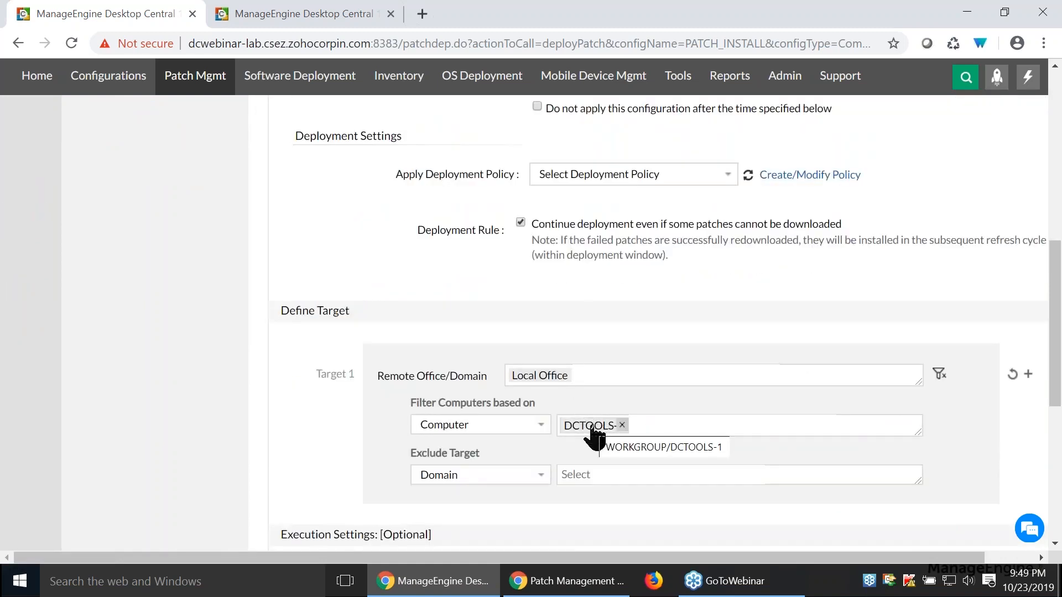
scroll(675, 299, "down", 5)
scroll(676, 299, "down", 3)
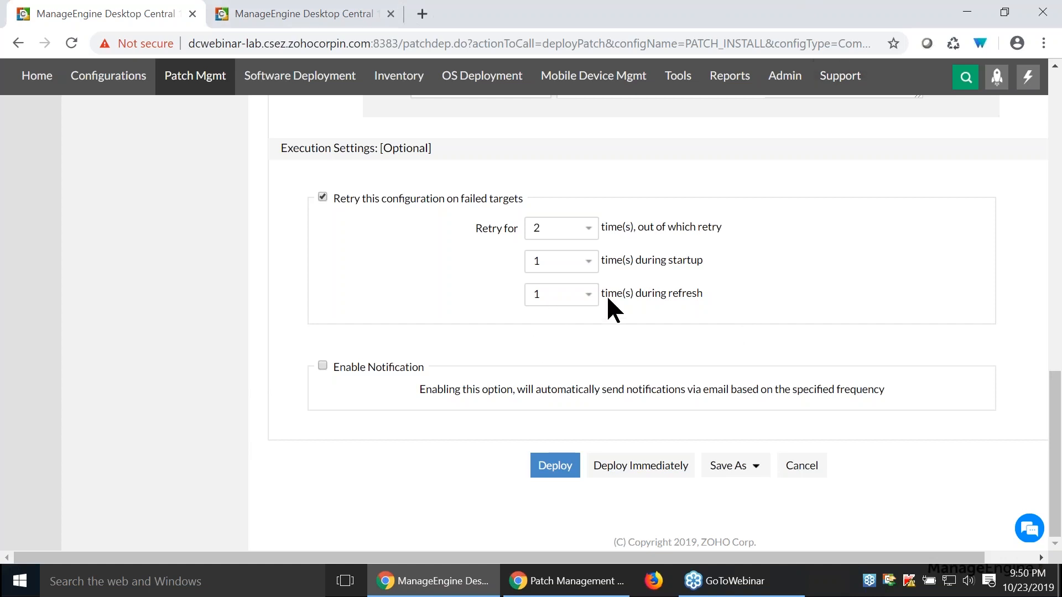
scroll(698, 322, "up", 12)
scroll(700, 324, "up", 4)
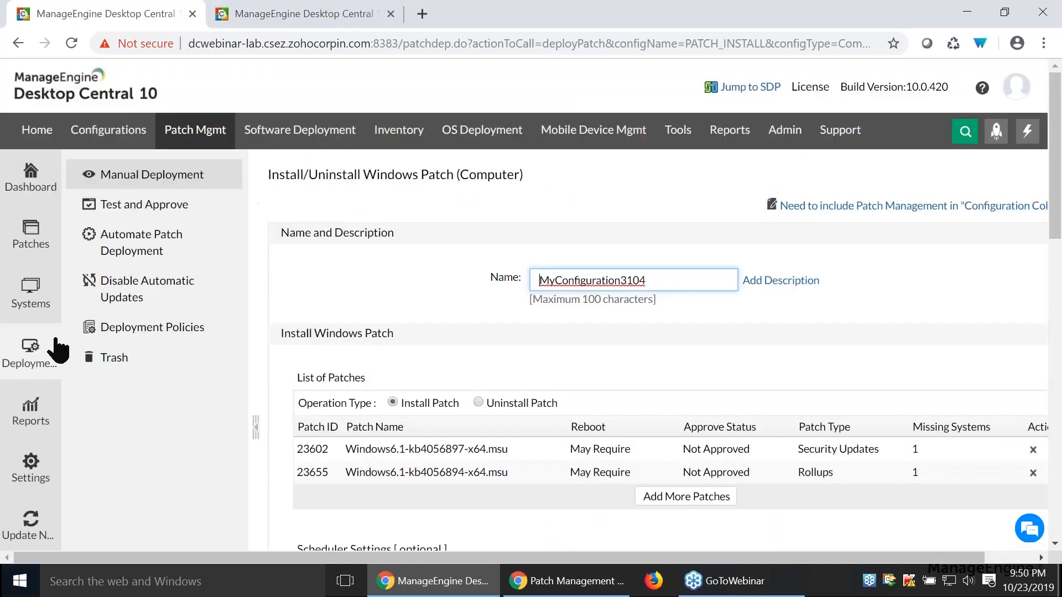
- Open MyConfiguration2261 from the manual deployments and review its configuration details and execution status summary
left_click(198, 176)
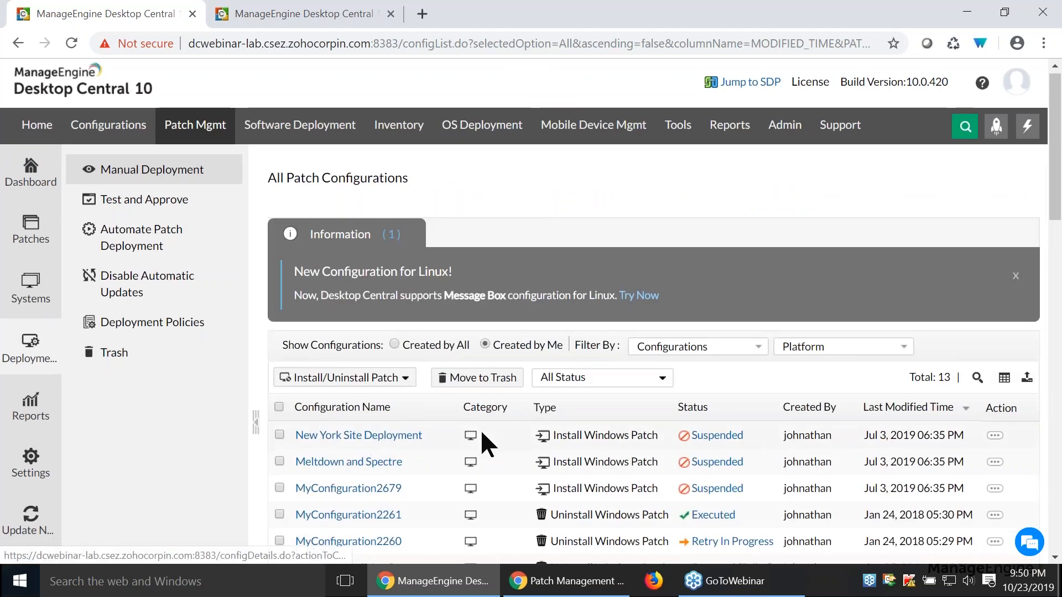
scroll(480, 429, "down", 3)
left_click(383, 358)
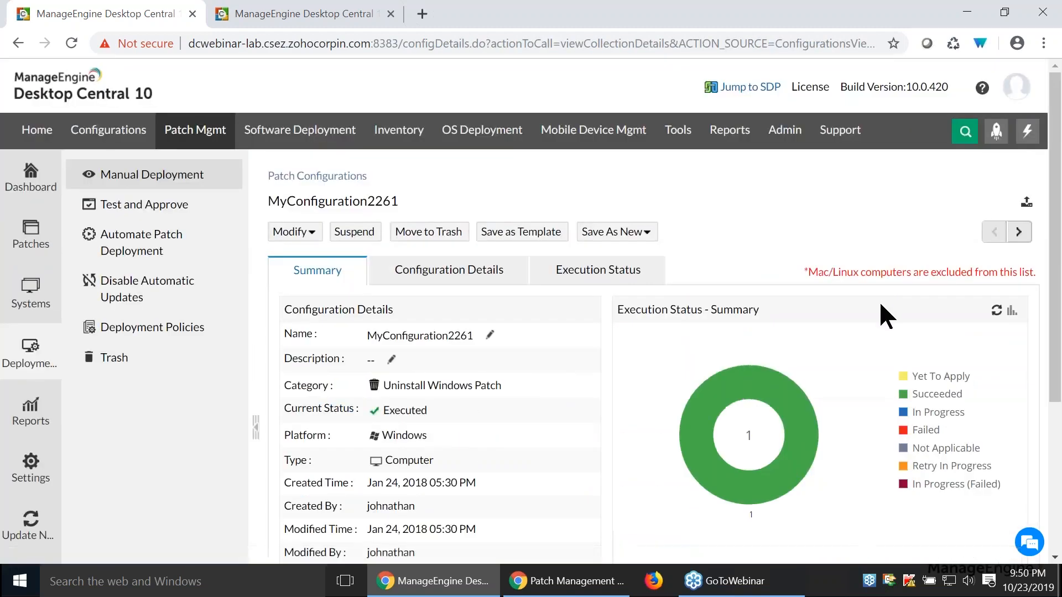
scroll(878, 300, "down", 2)
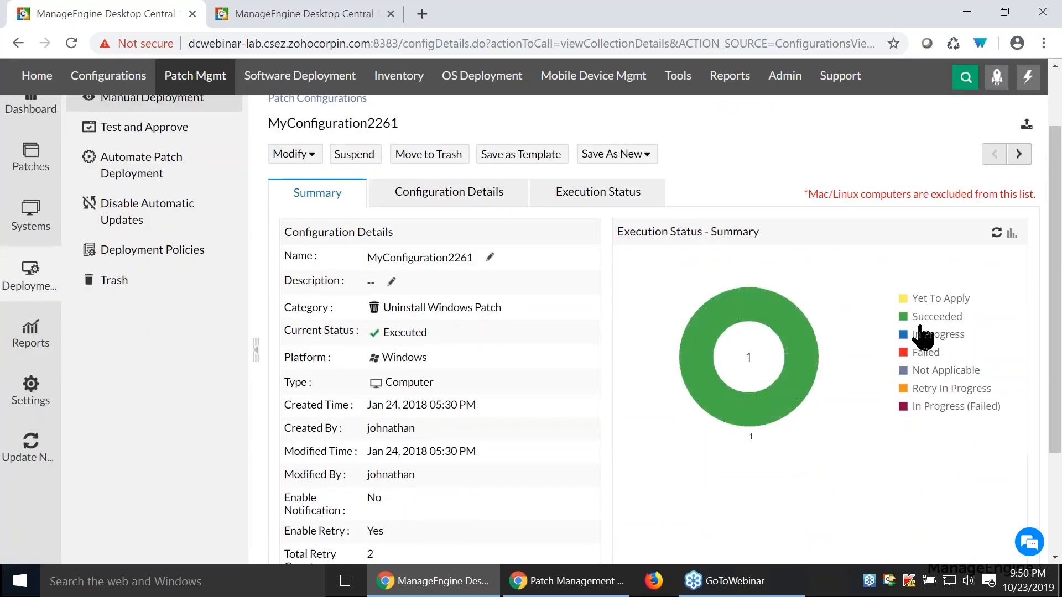
scroll(793, 280, "down", 3)
scroll(671, 270, "up", 5)
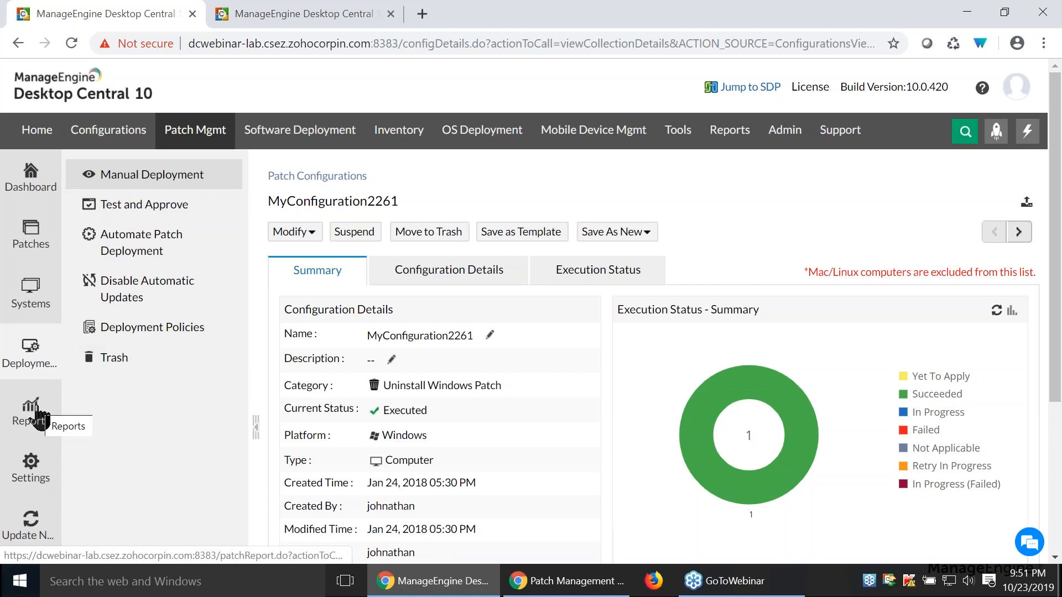
- Review the patch management dashboard's deployment counters, network status, system health, missing patches and latest security news
left_click(42, 205)
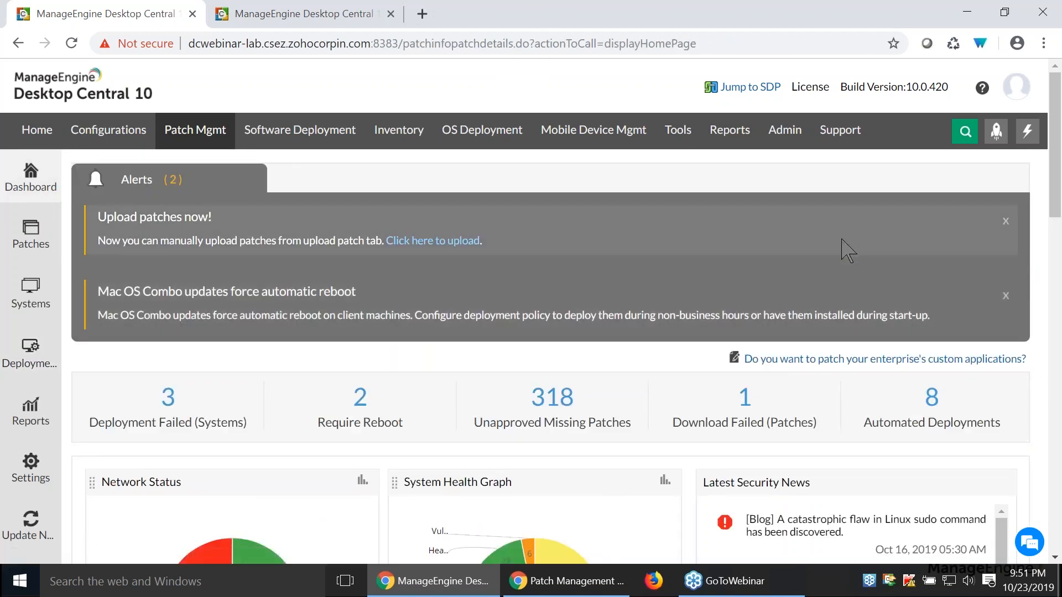
scroll(848, 250, "down", 2)
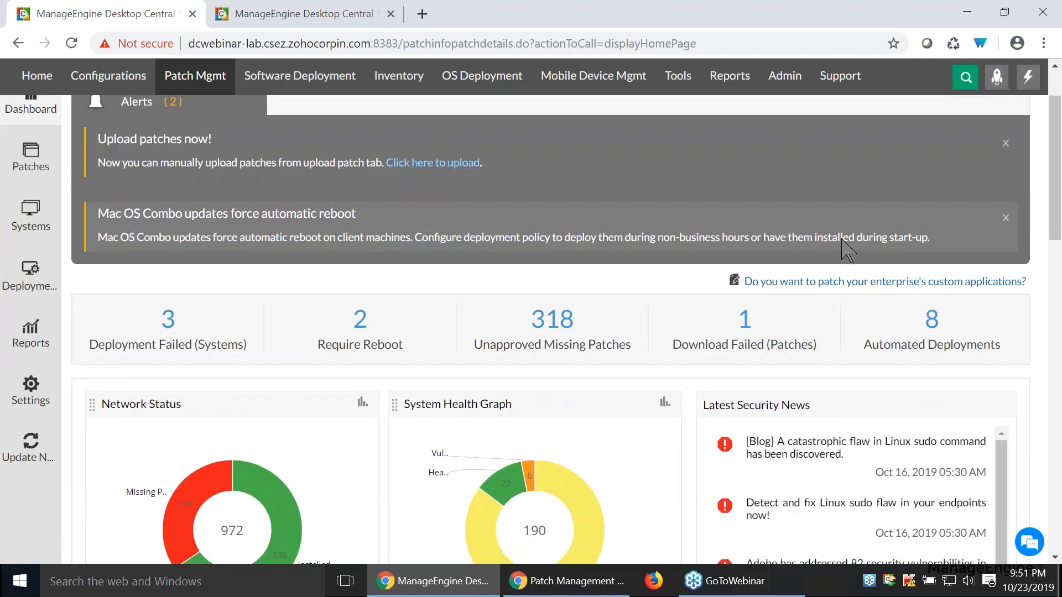
scroll(846, 250, "down", 2)
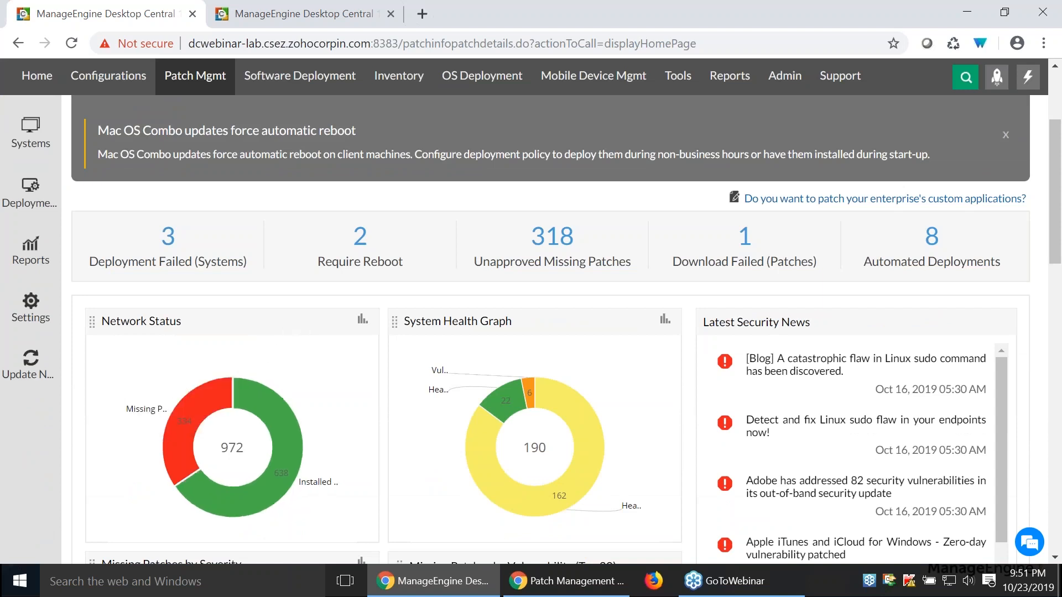
scroll(304, 332, "down", 3)
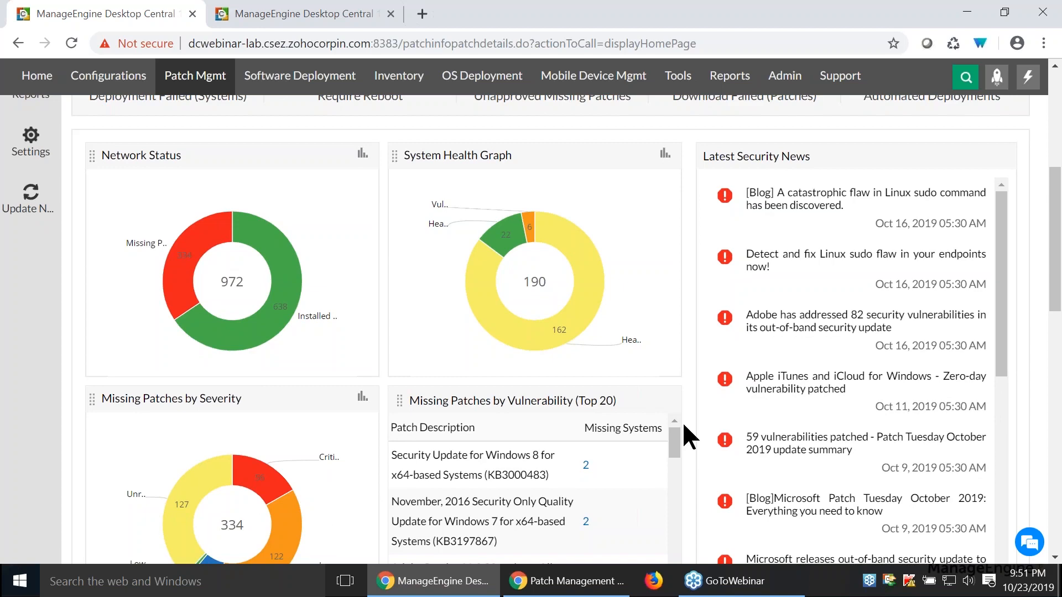
scroll(679, 420, "up", 6)
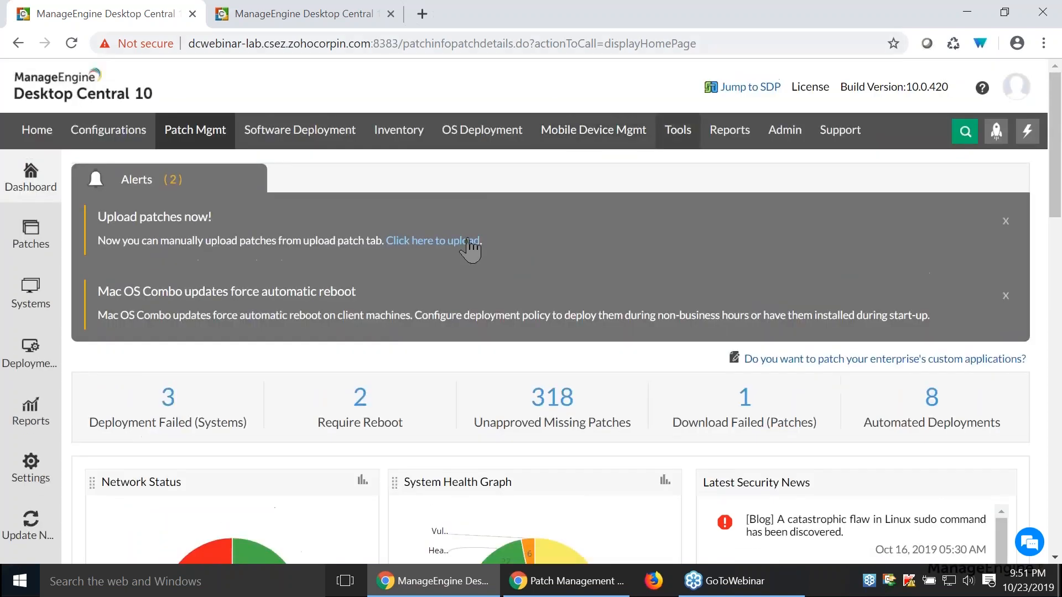
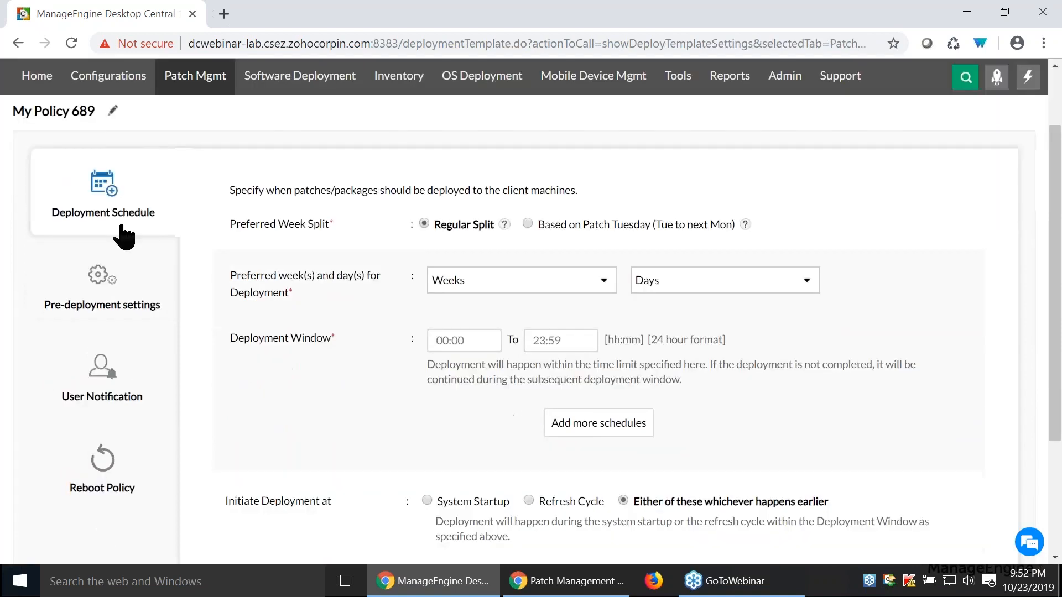
- Review the explanations of both week split options and base the preferred week split on Patch Tuesday
triple_click(250, 225)
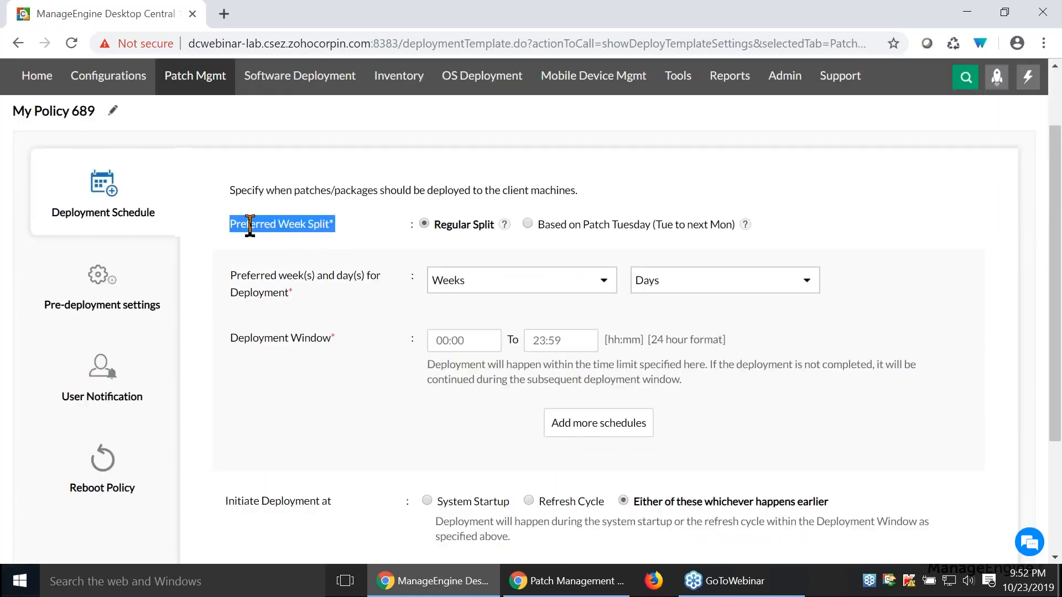
left_click(504, 224)
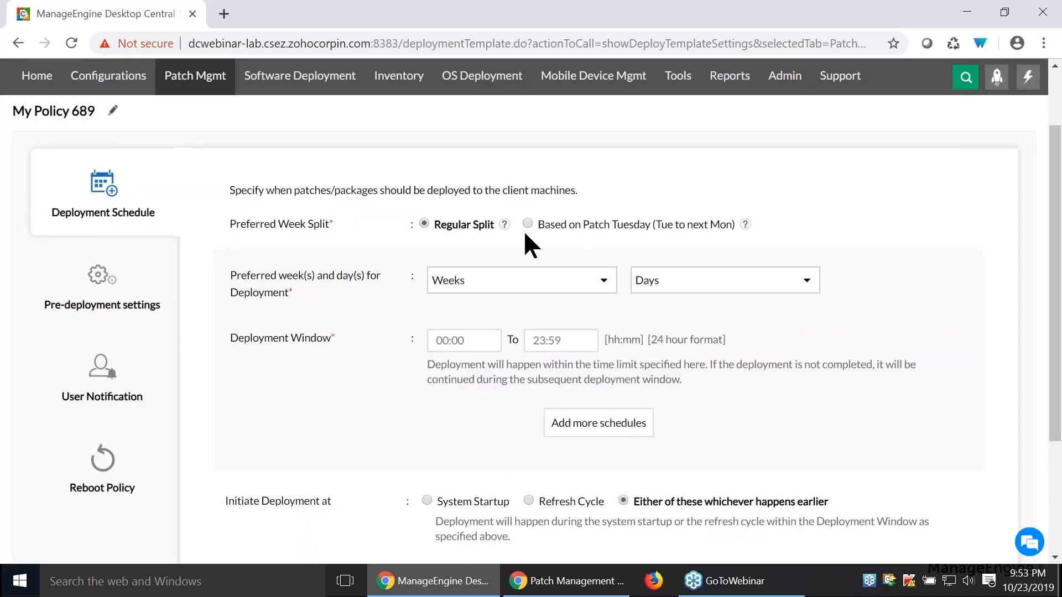
left_click(718, 224)
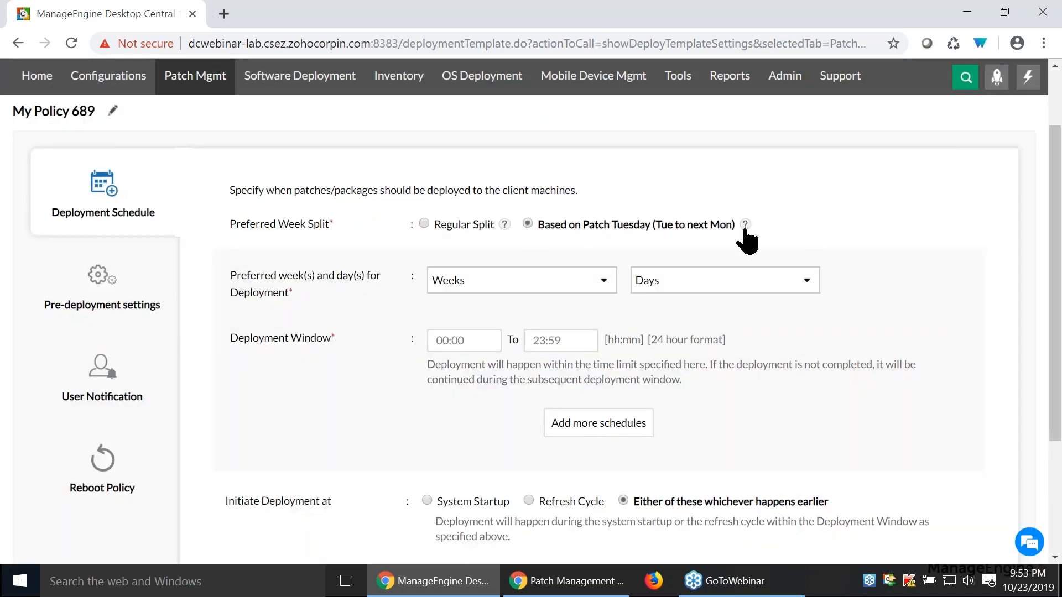
left_click(744, 226)
- Choose Tuesday in the second week after Patch Tuesday and the last week before next patch Tuesday as deployment days
left_click(531, 281)
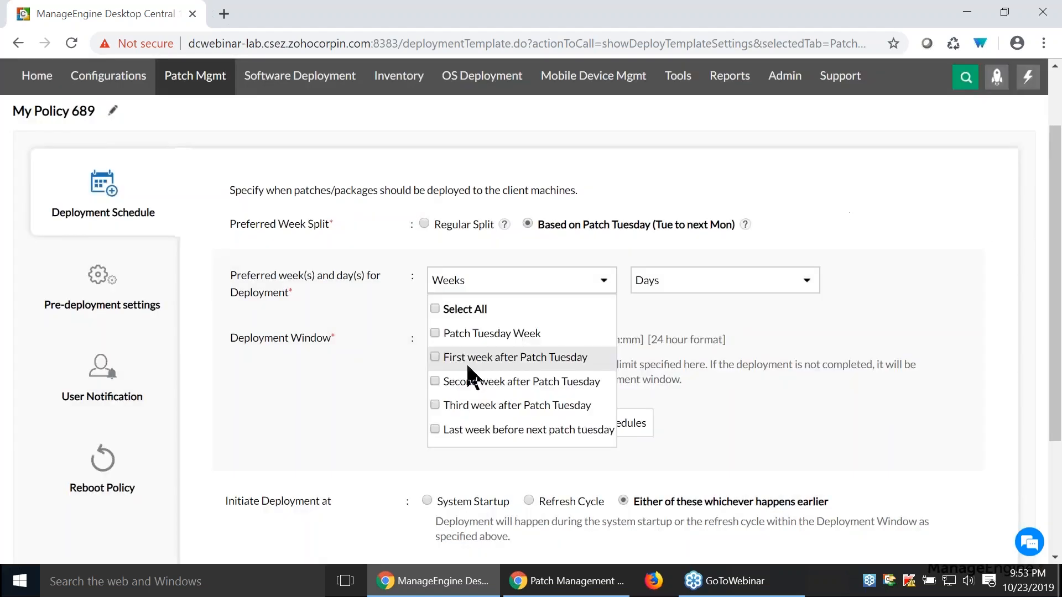
left_click(433, 381)
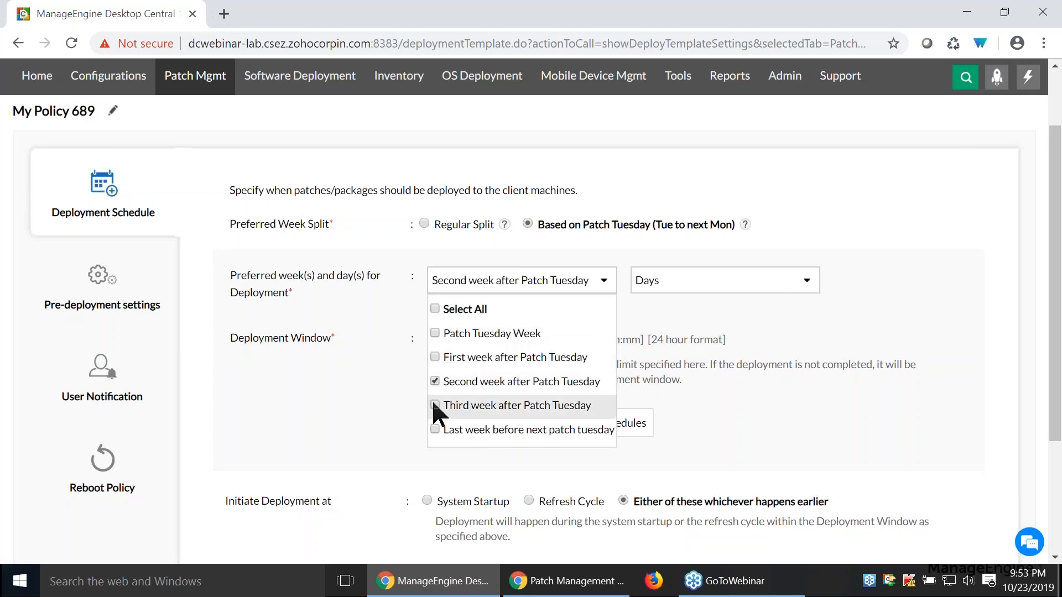
left_click(434, 430)
left_click(753, 296)
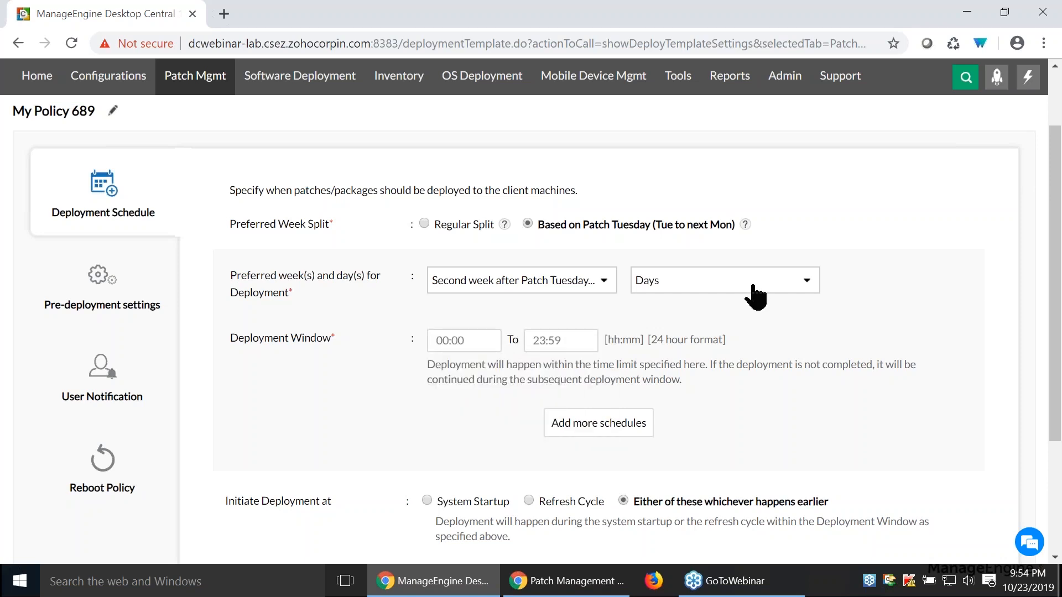
left_click(754, 296)
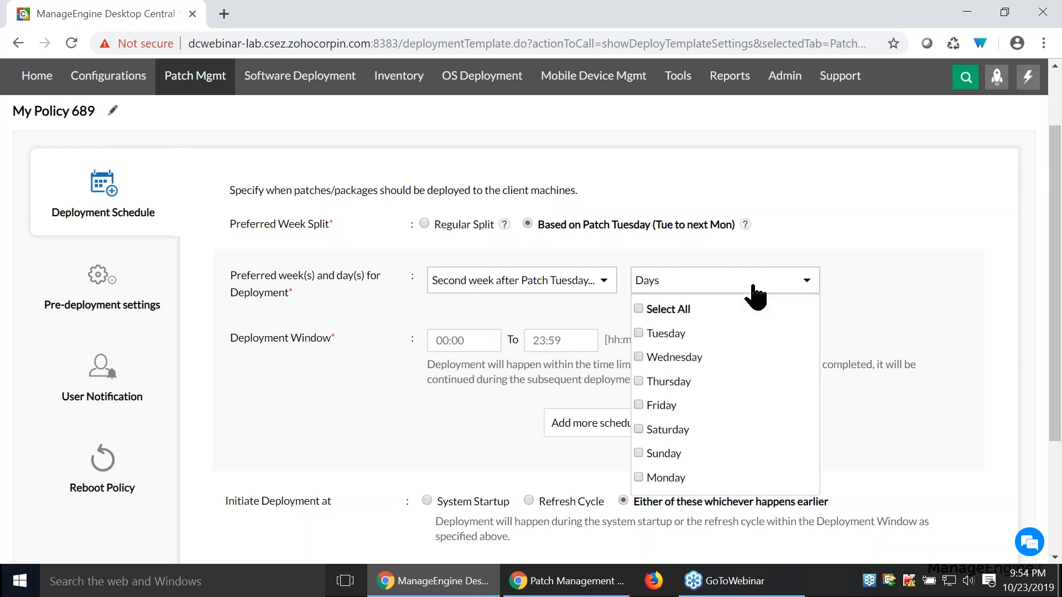
left_click(637, 332)
- Set the deployment window to 18:00 to 21:00 and add it as a schedule
left_click(437, 340)
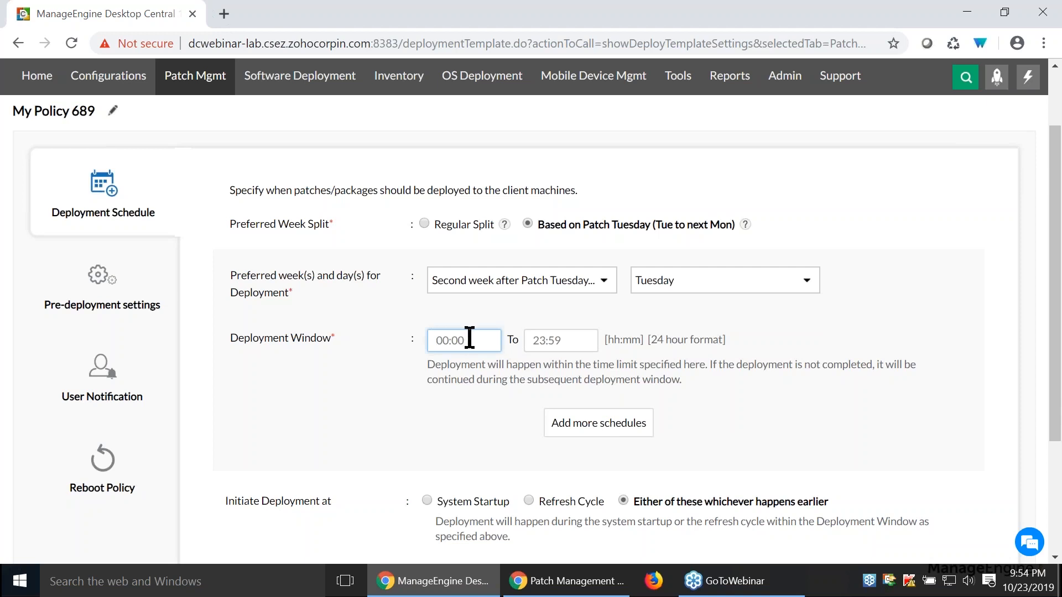
type("1")
key("BackSpace")
type("18:00")
key("Tab")
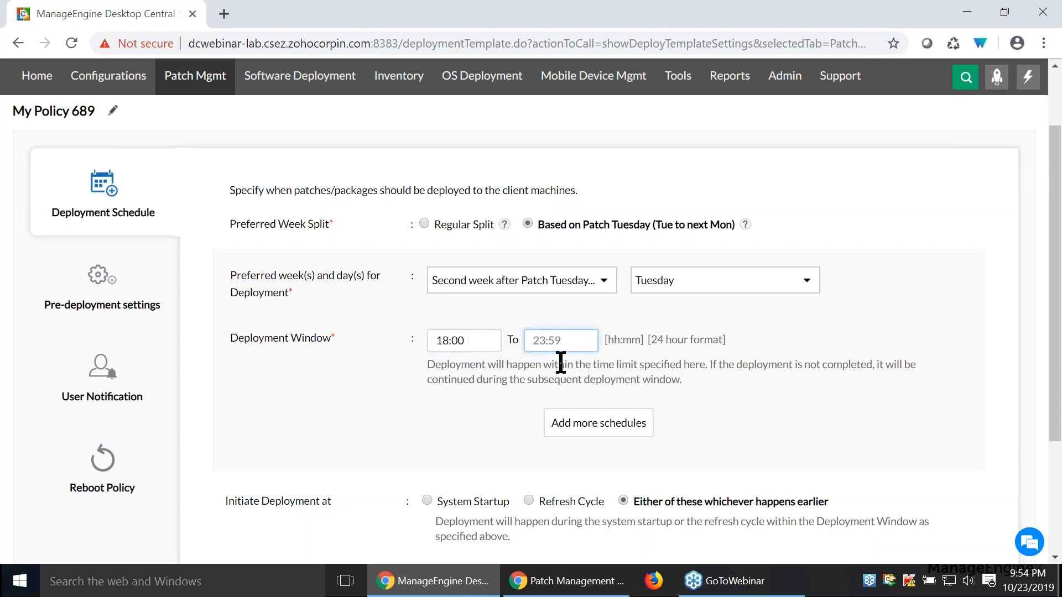
type("21:00")
left_click(644, 430)
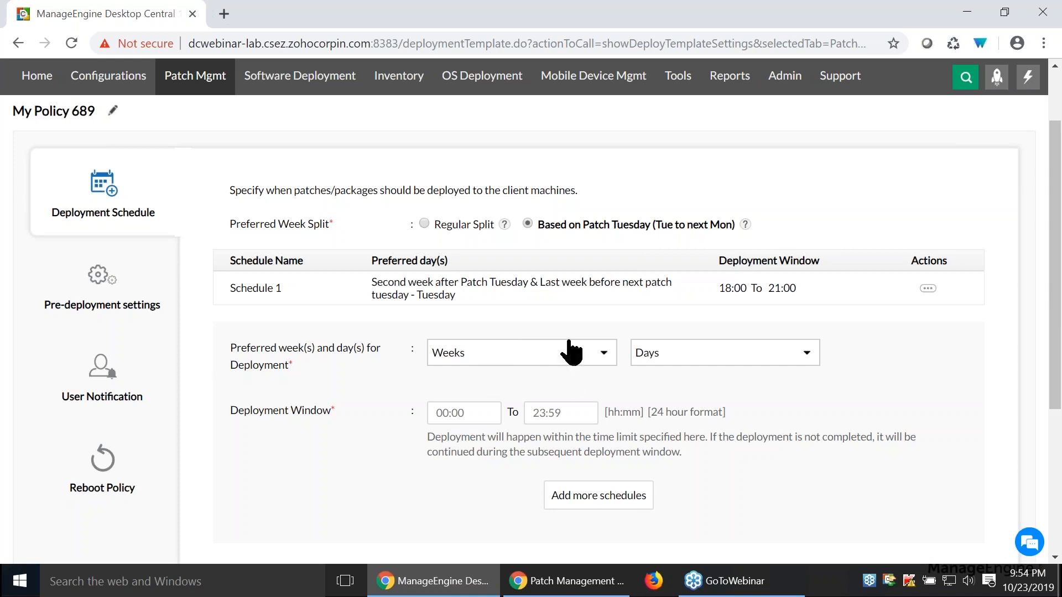
- After reviewing the pre-deployment settings, enable notifying users about deployment and allow them to skip it
left_click(135, 305)
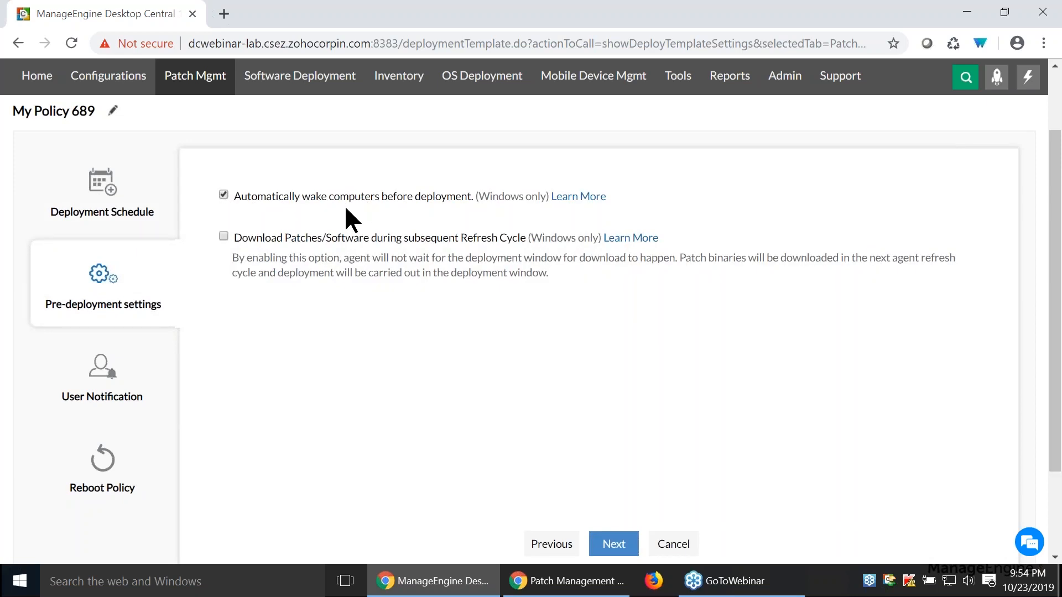
left_click(58, 391)
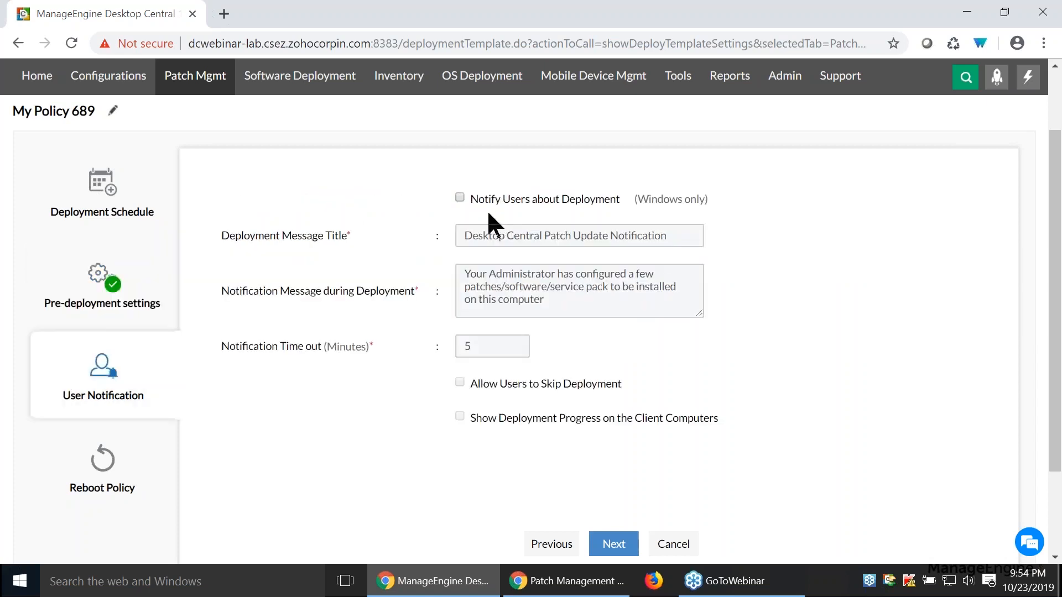
left_click(459, 197)
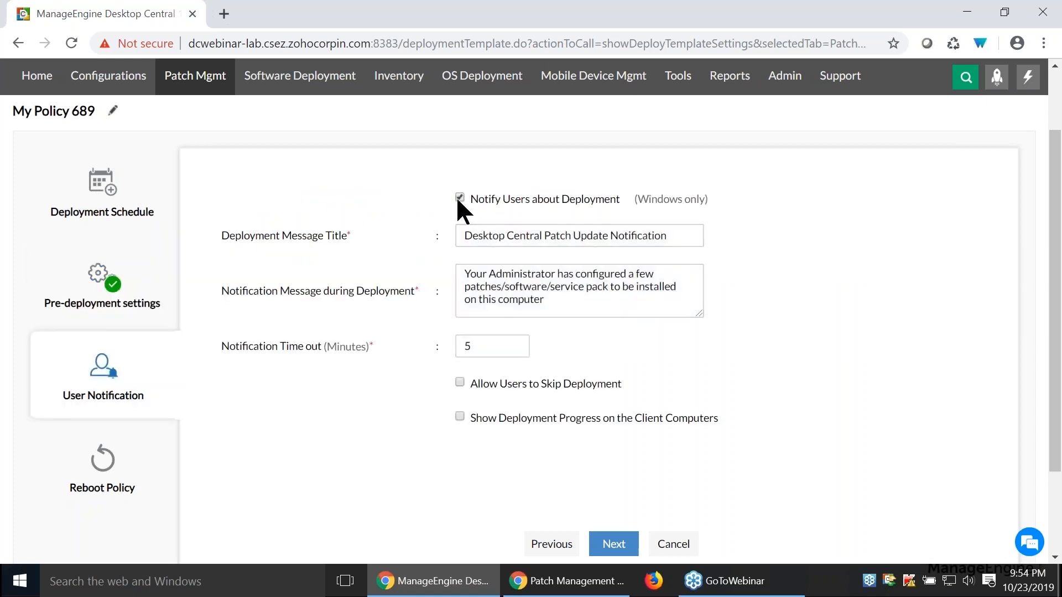
left_click(459, 382)
scroll(876, 267, "down", 1)
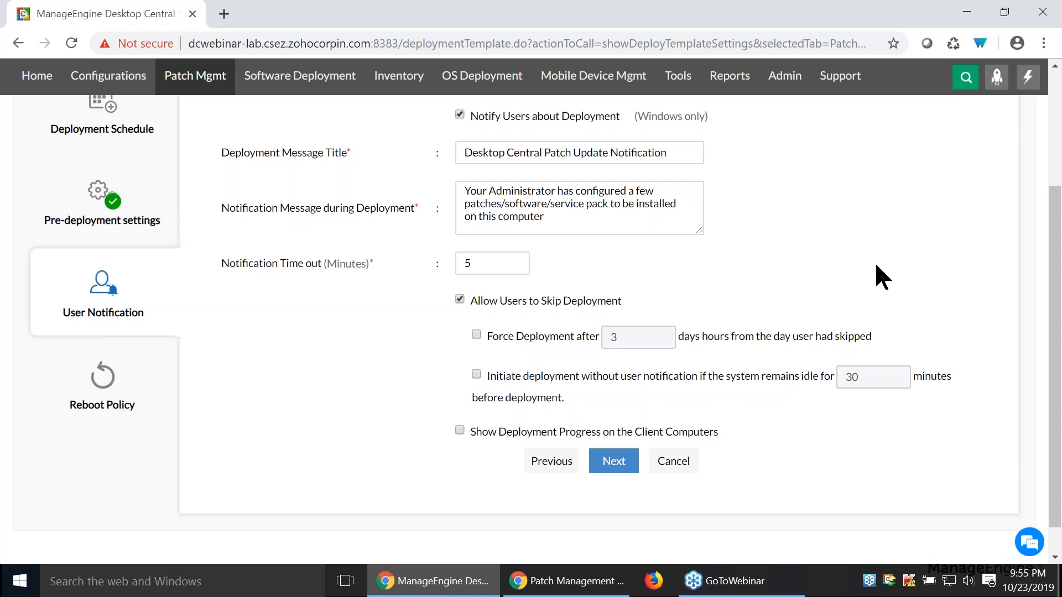
triple_click(576, 211)
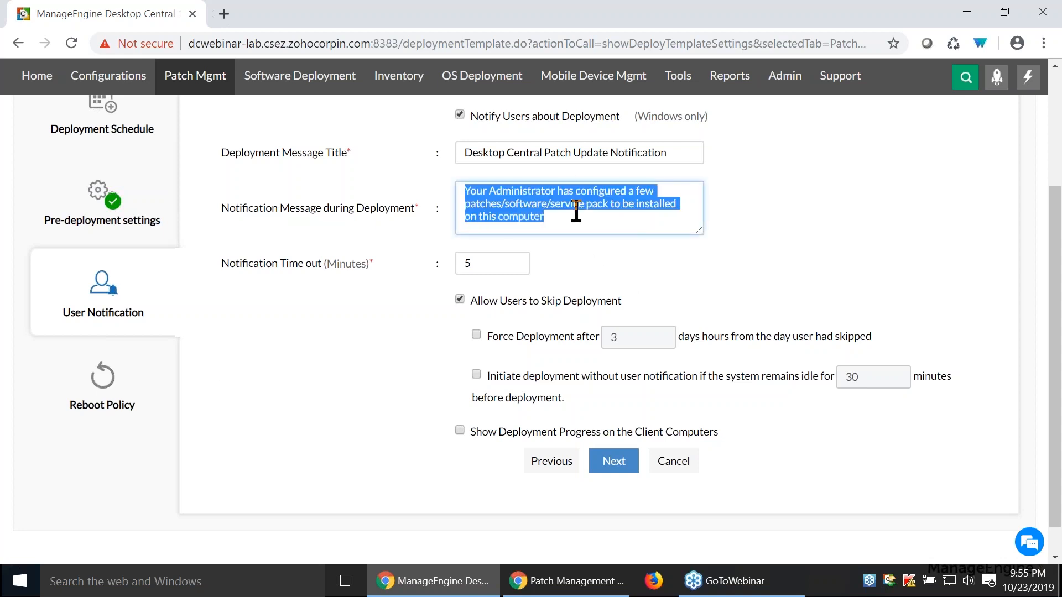
- Set the policy's reboot policy to reboot computers after deployment
left_click(121, 406)
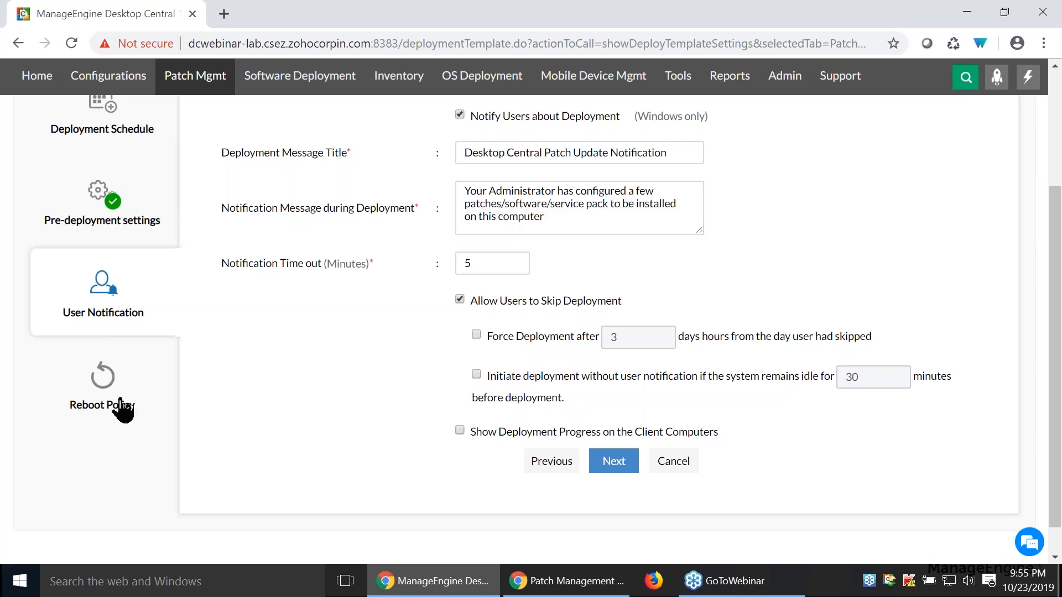
scroll(503, 237, "up", 3)
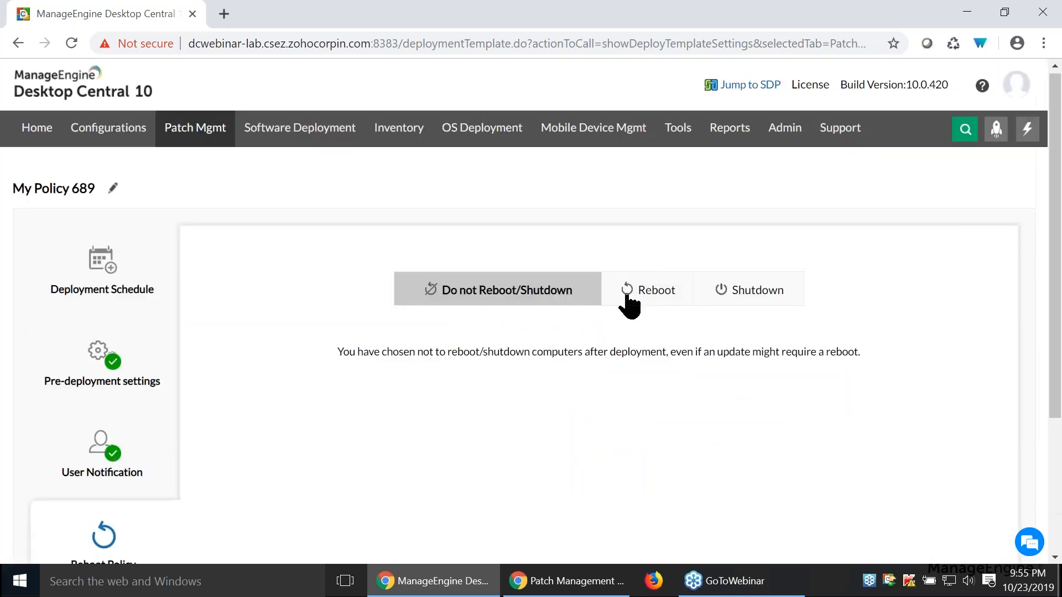
left_click(636, 293)
scroll(742, 232, "down", 1)
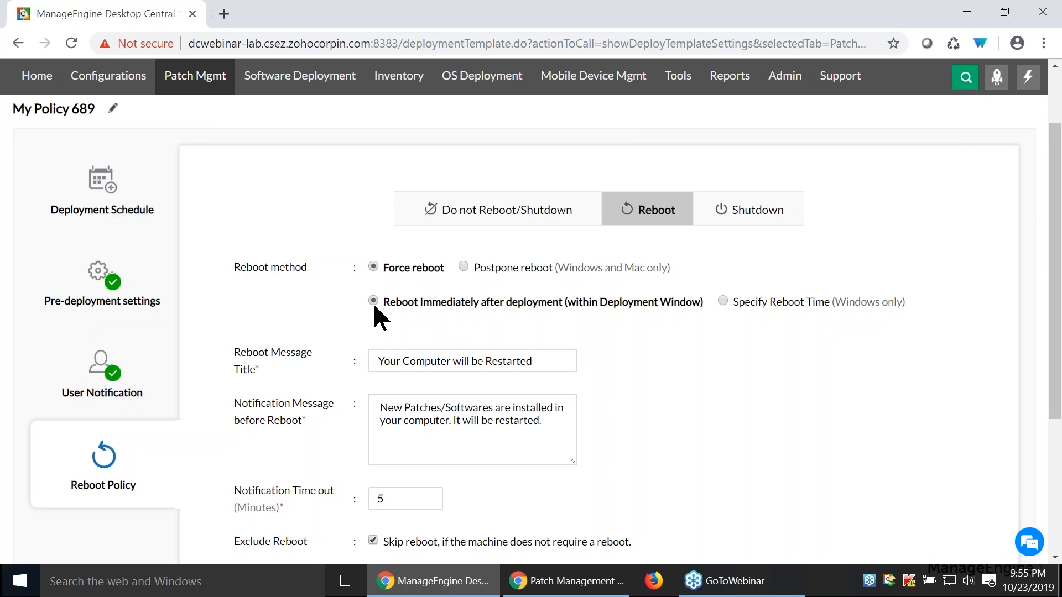
- Specify a reboot time for the forced reboot, choose Sunday for the reboot window, and add a second window
left_click(724, 301)
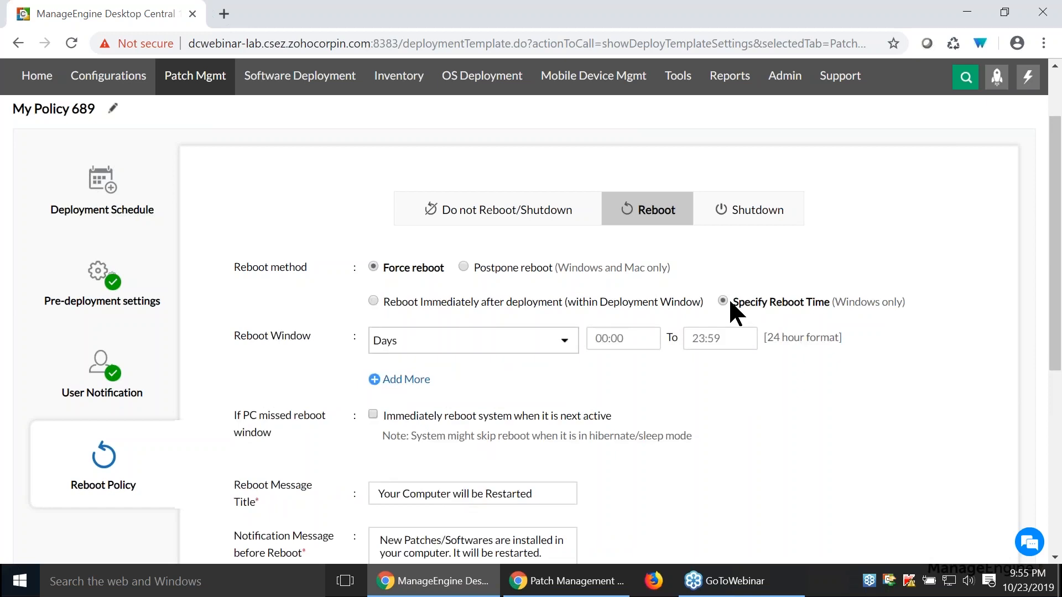
left_click(528, 347)
left_click(375, 392)
left_click(759, 385)
left_click(606, 339)
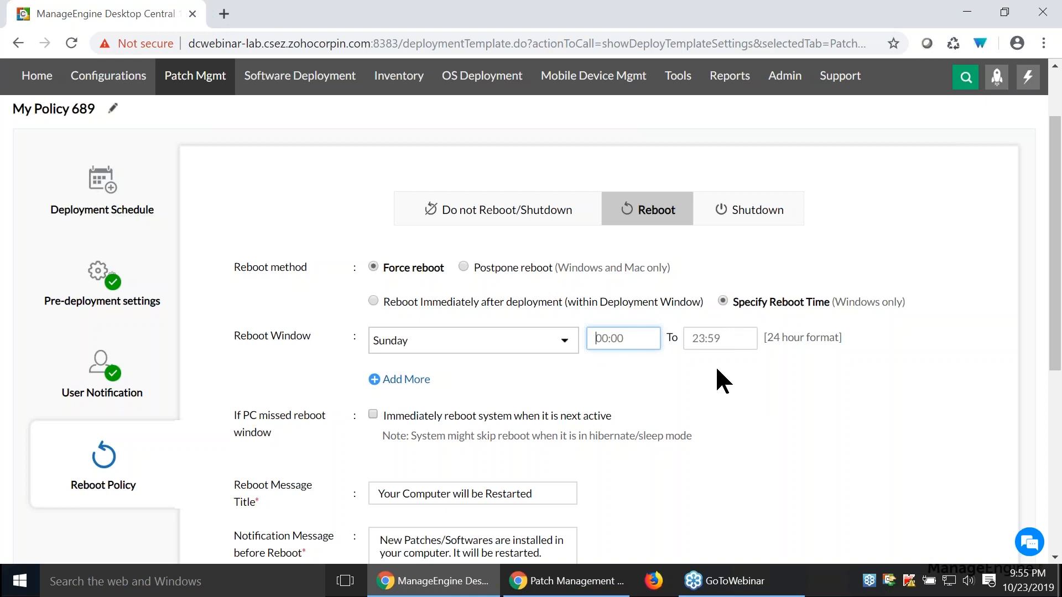
left_click(394, 381)
- Have PCs that missed the reboot window reboot immediately when next active, and review the reboot message and exclusion options
scroll(382, 382, "down", 2)
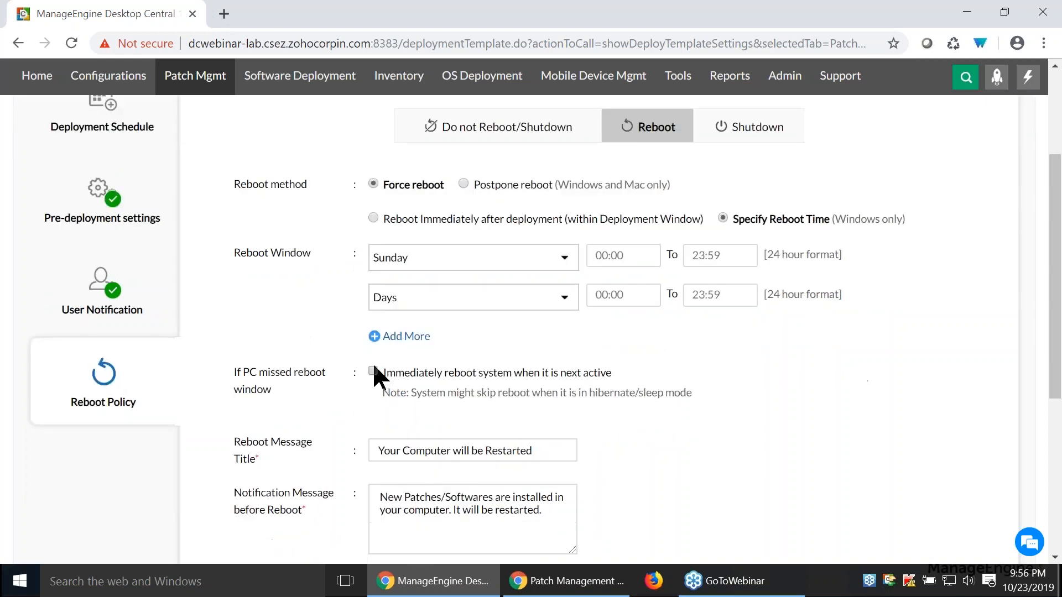
scroll(720, 377, "down", 2)
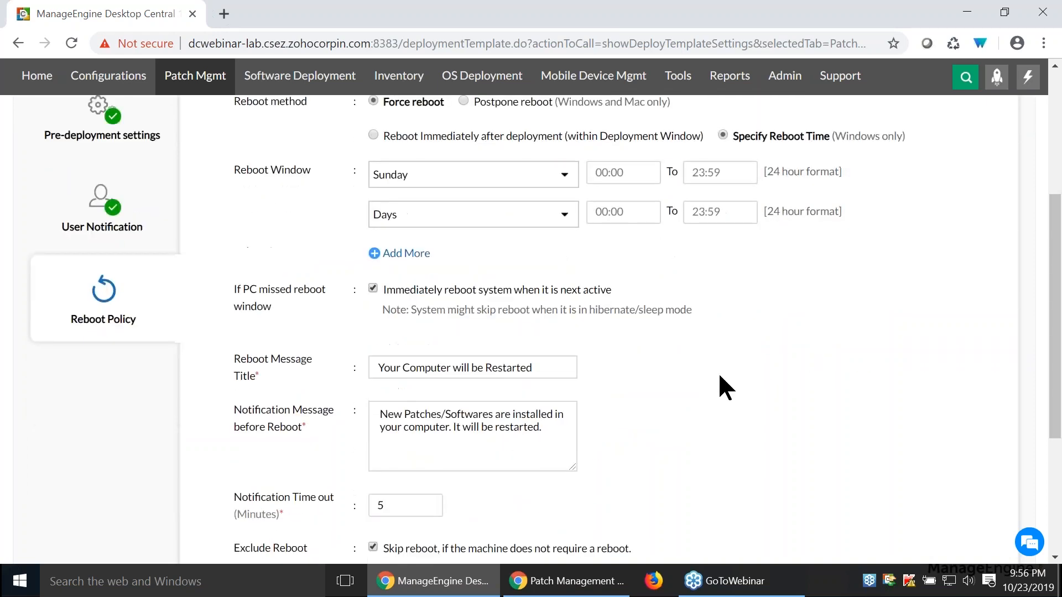
scroll(719, 375, "down", 3)
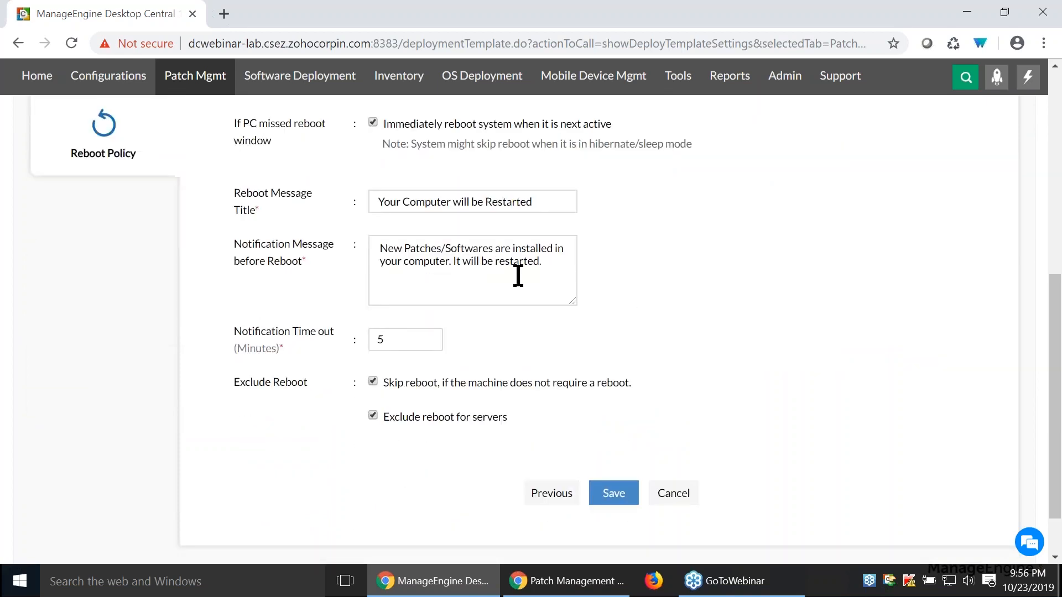
scroll(517, 276, "up", 4)
scroll(638, 351, "up", 3)
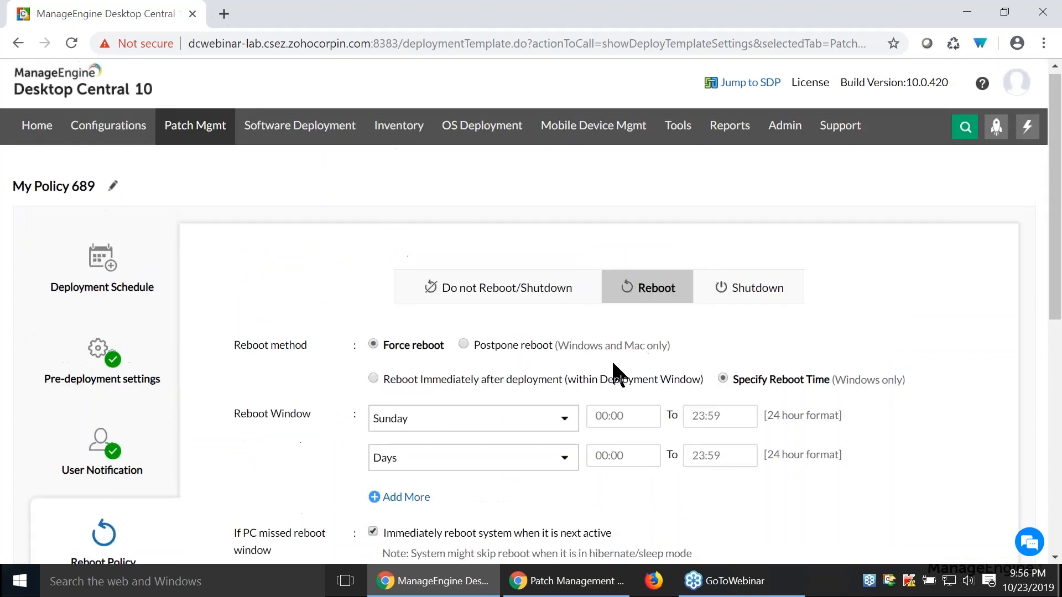
- Change the reboot method to Postpone reboot and enable showing the reboot prompt on Sunday
left_click(463, 343)
scroll(865, 359, "down", 2)
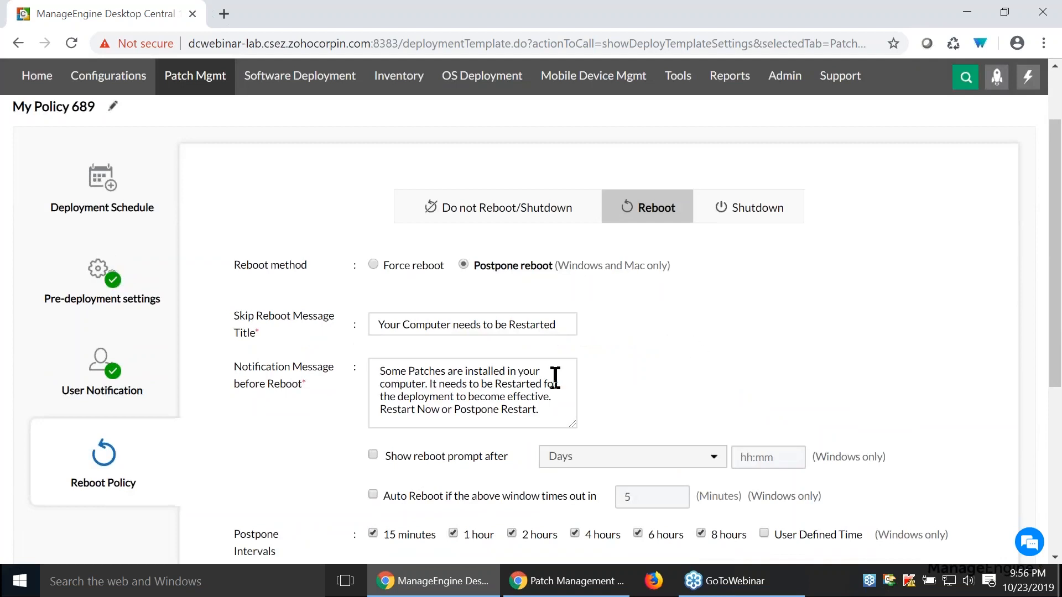
scroll(442, 387, "down", 2)
left_click(373, 371)
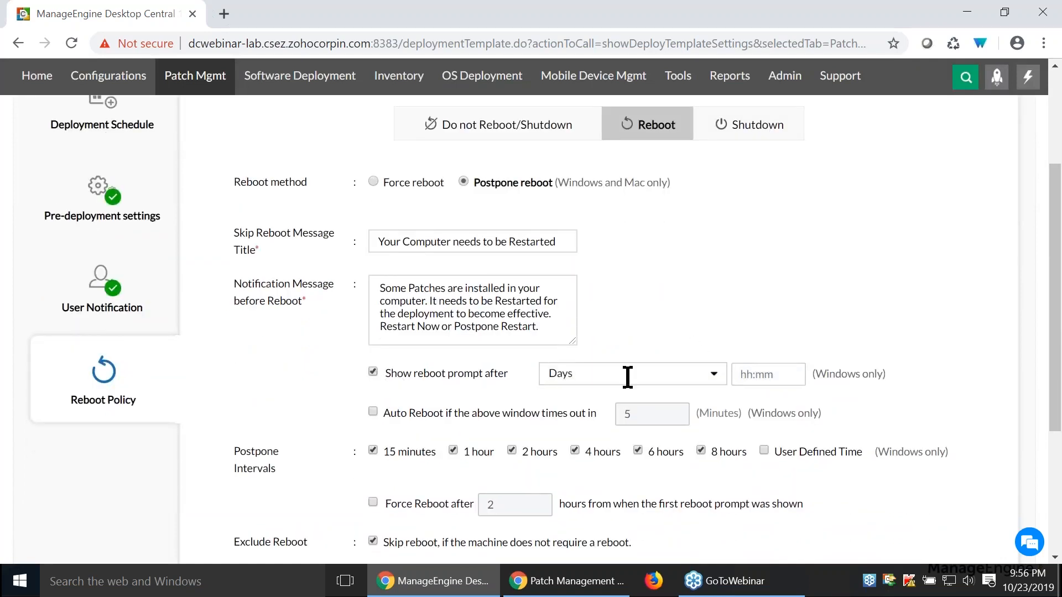
left_click(628, 376)
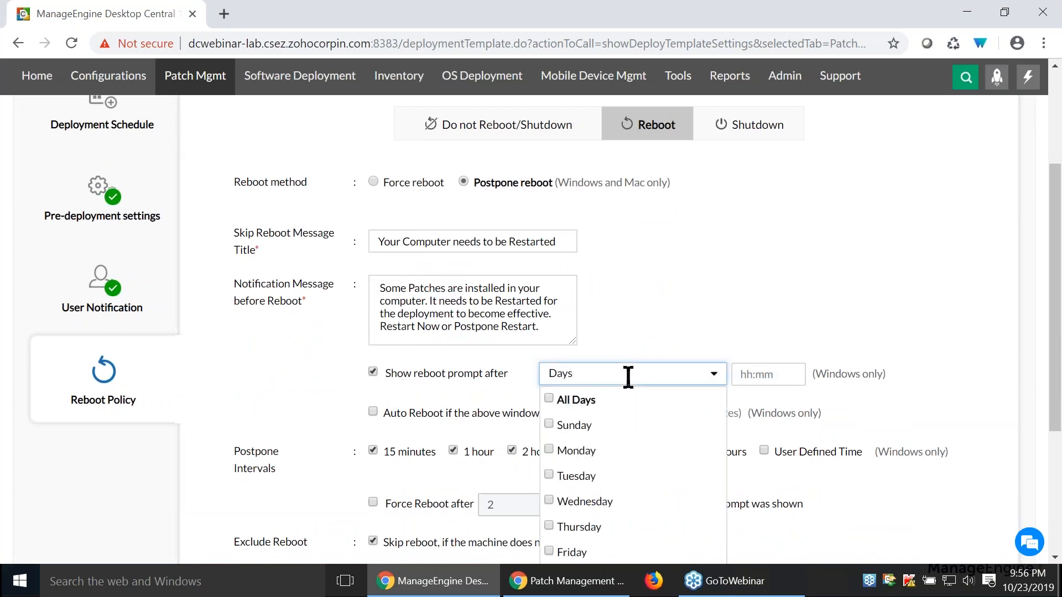
left_click(576, 431)
left_click(716, 308)
- Enable auto reboot when the reboot prompt times out and add User Defined Time to the postpone intervals
scroll(715, 308, "down", 3)
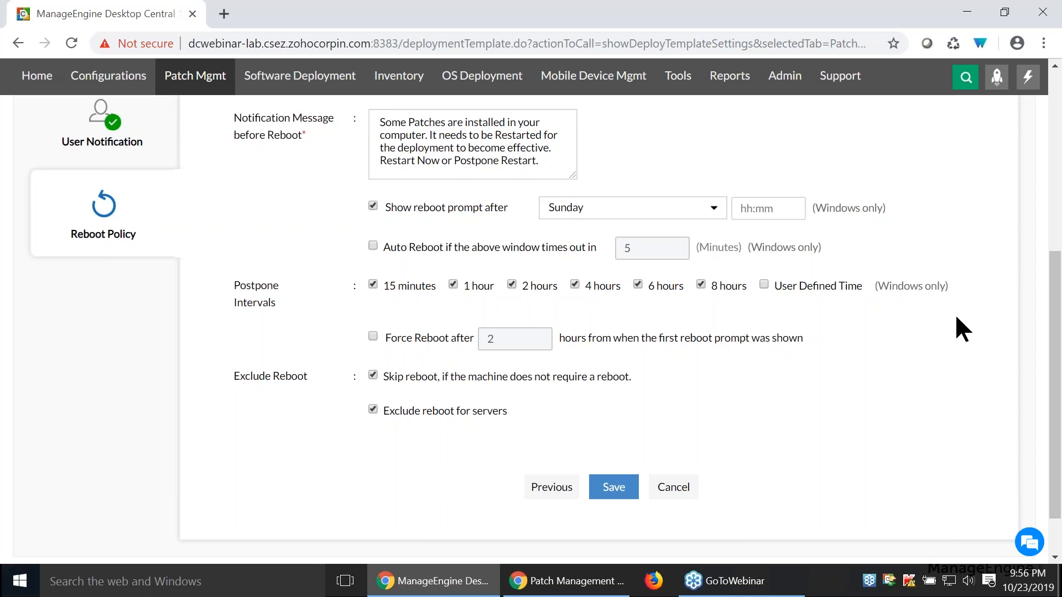
left_click(372, 247)
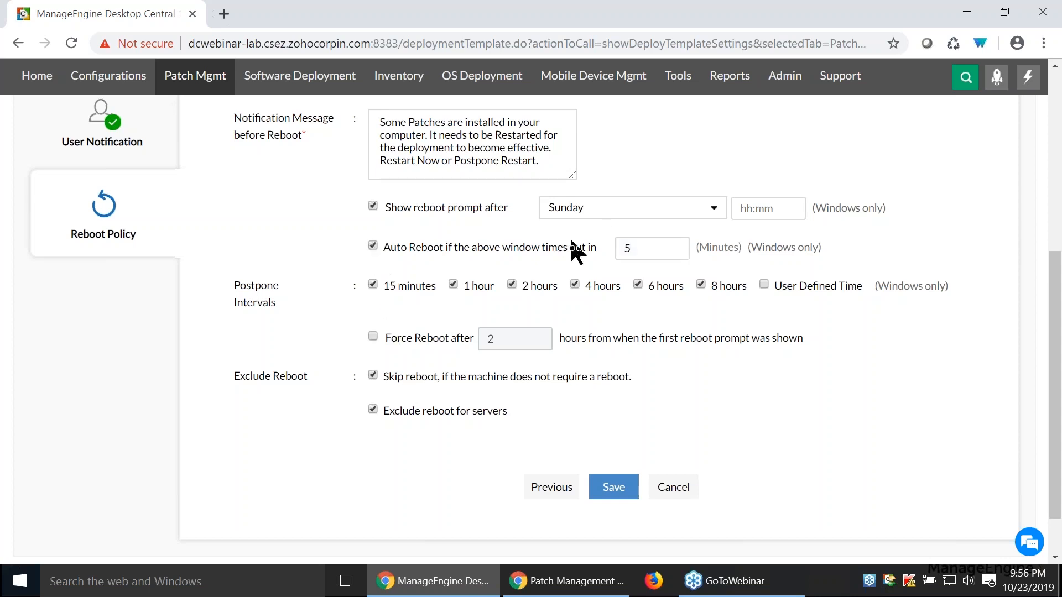
left_click(668, 249)
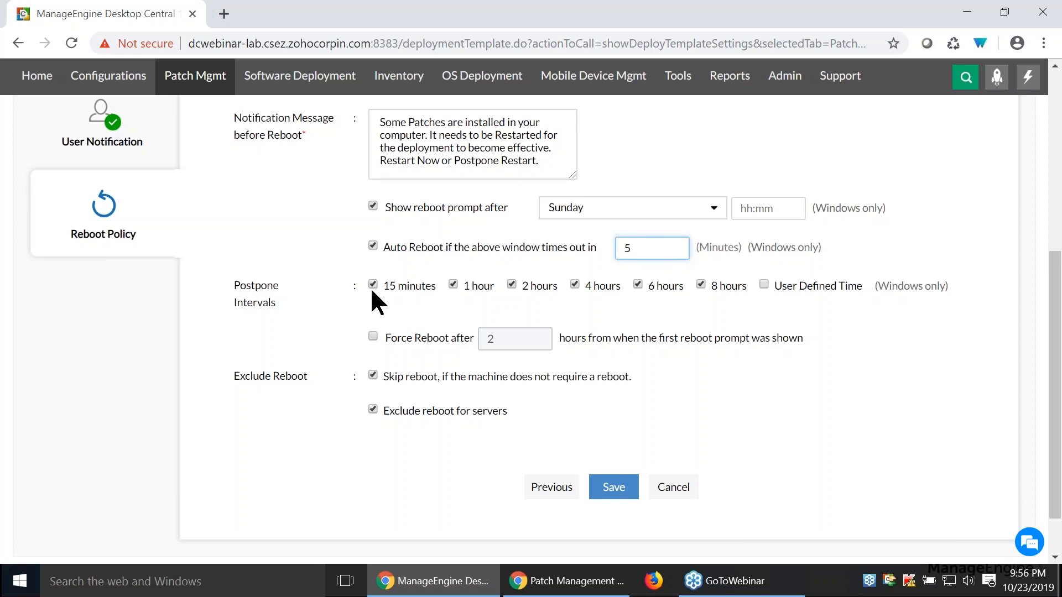
left_click(764, 284)
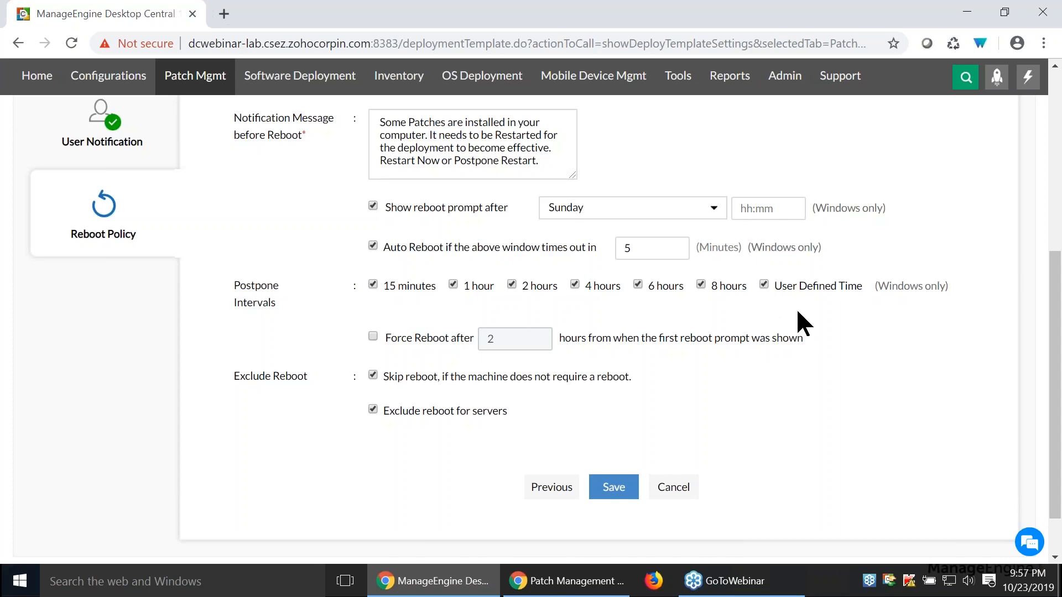
scroll(797, 313, "up", 5)
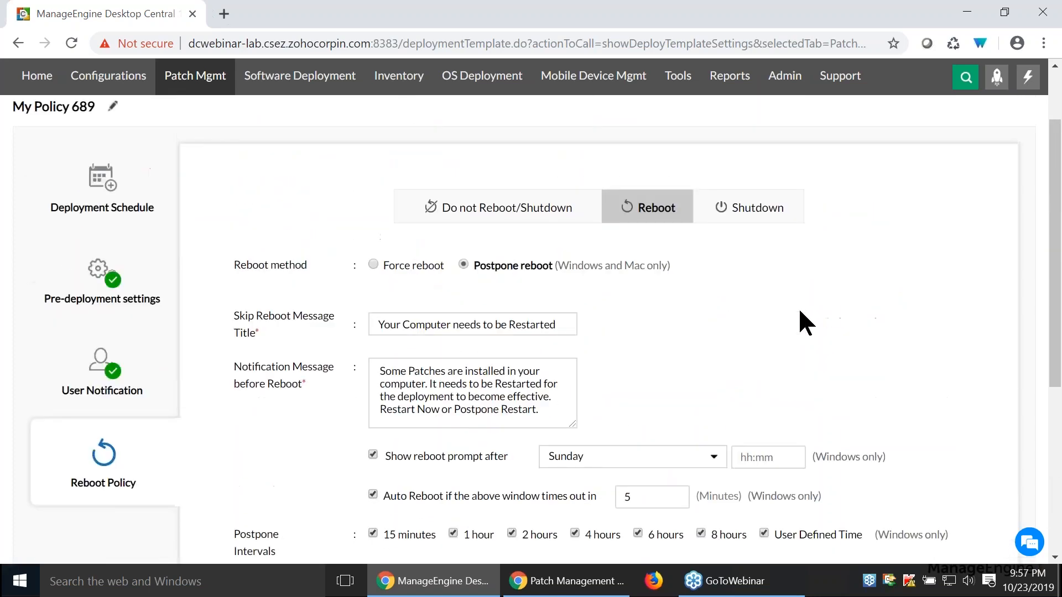
key("alt+Tab")
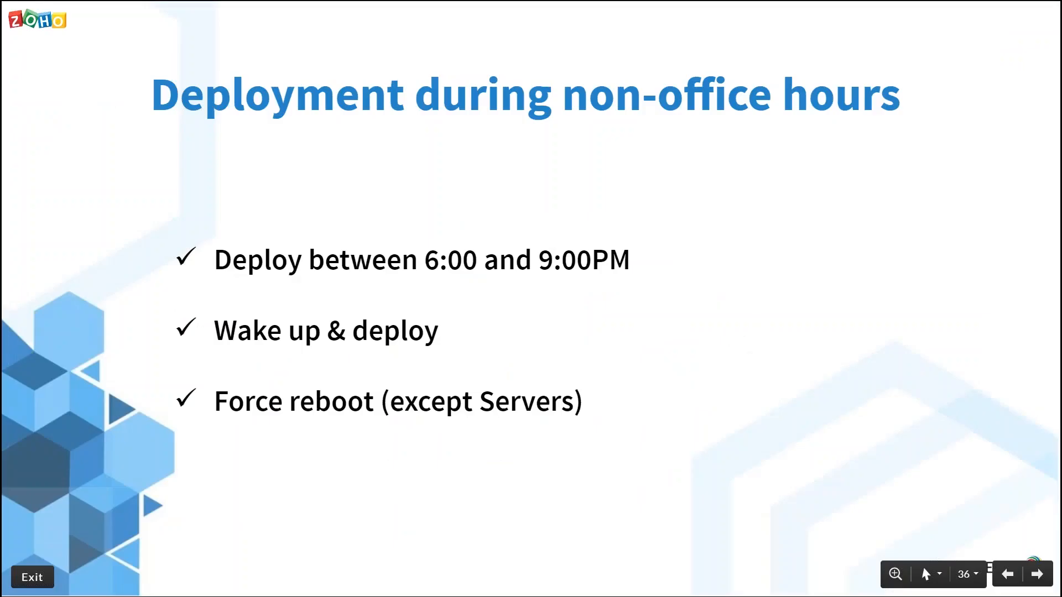
key("Right")
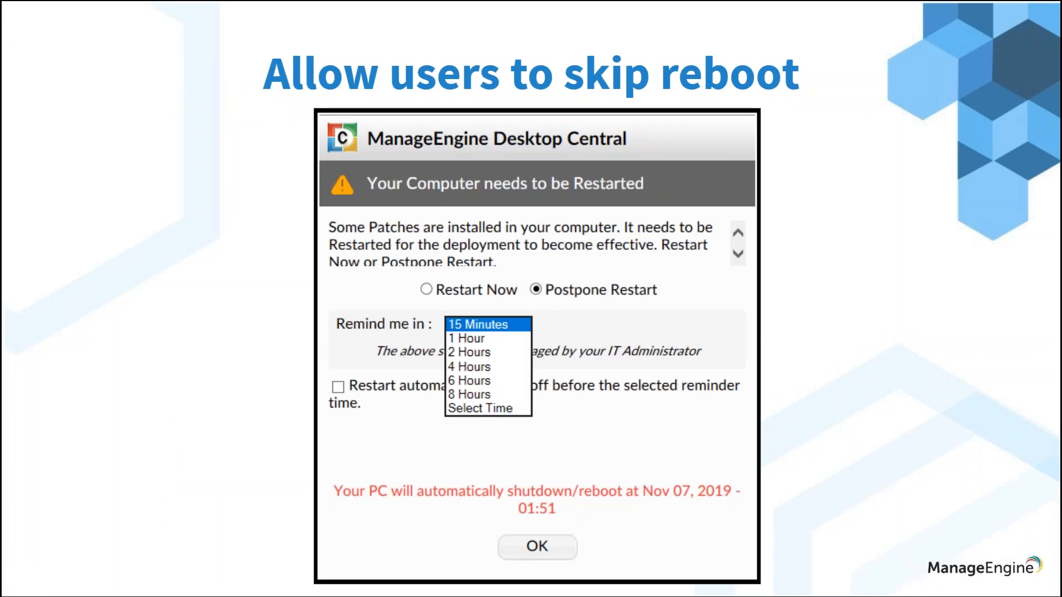
key("Right")
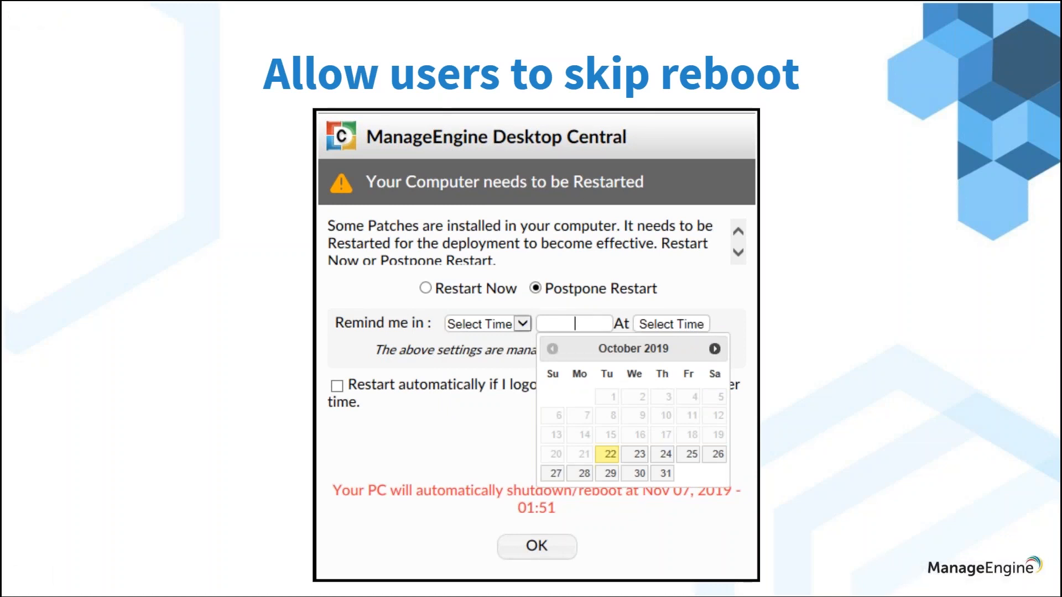
key("Right")
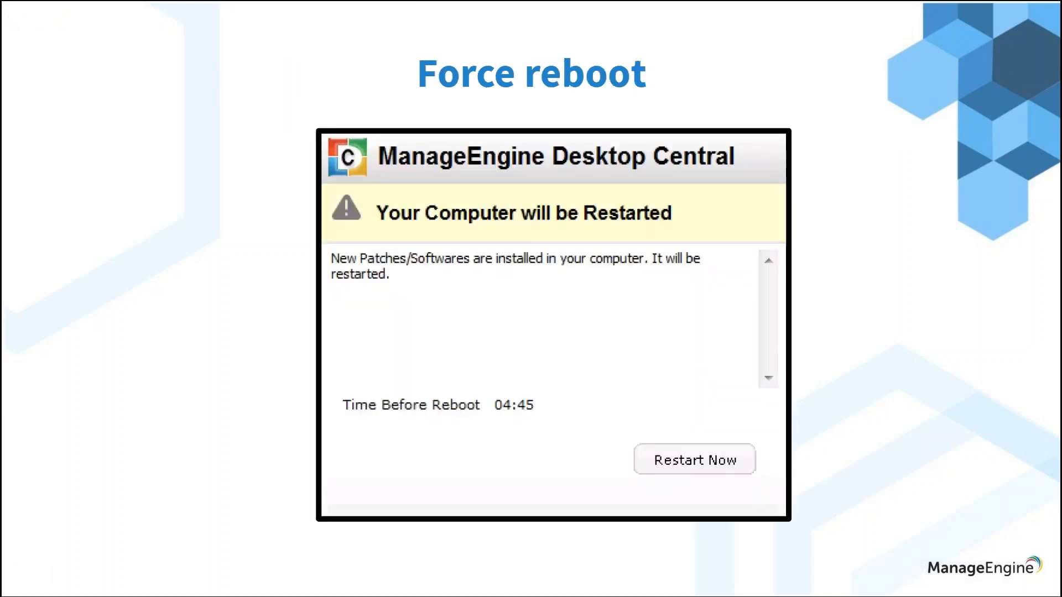
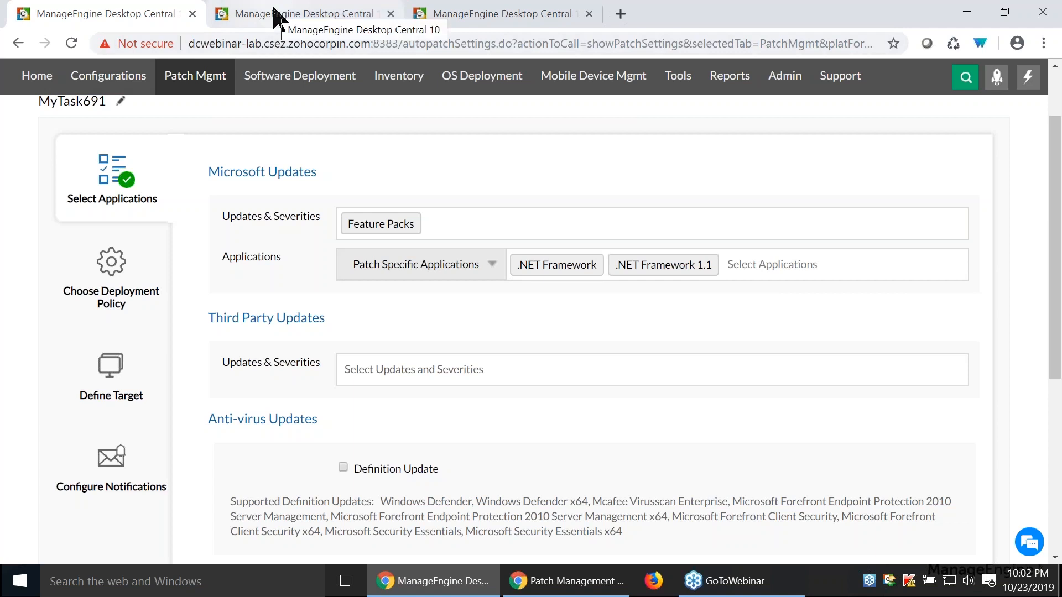
- Open the Decline Patch page among the patch views
left_click(274, 15)
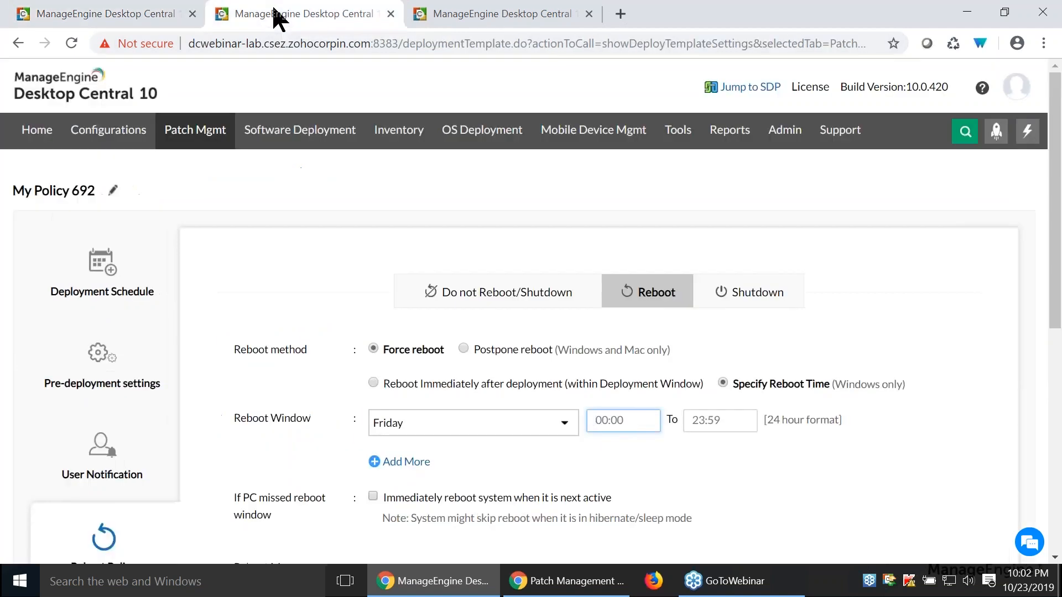
left_click(547, 12)
left_click(29, 235)
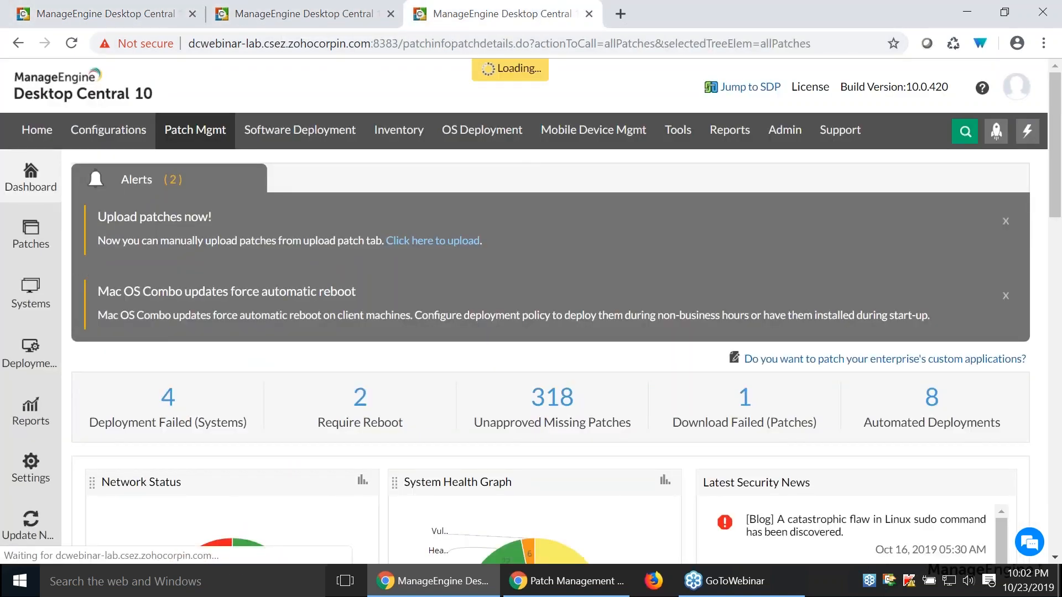
left_click(146, 446)
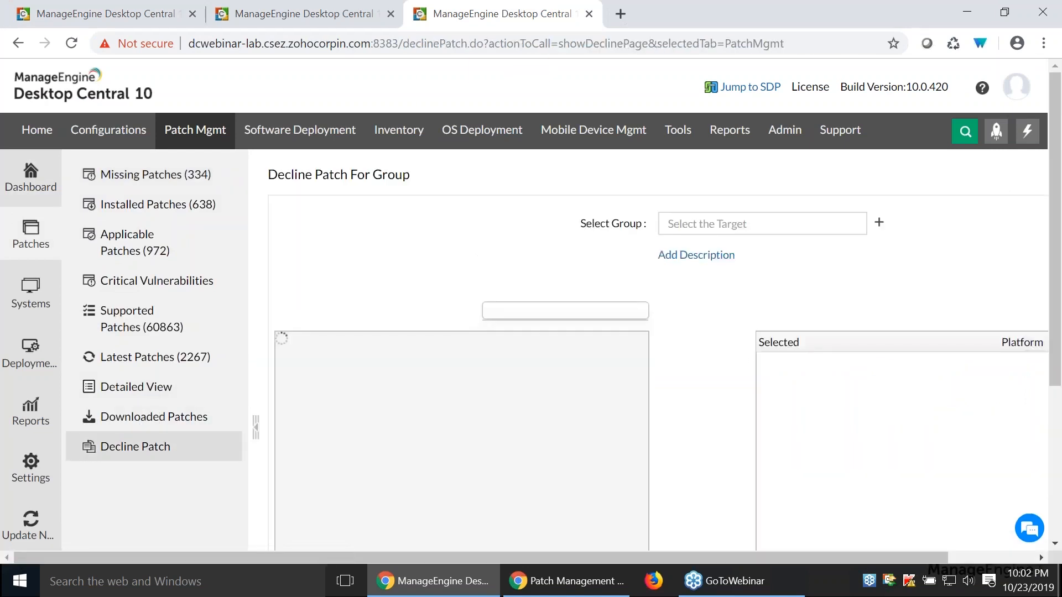
- Select sales as the group to decline patches for, and list the search criteria for patches and applications
left_click(716, 219)
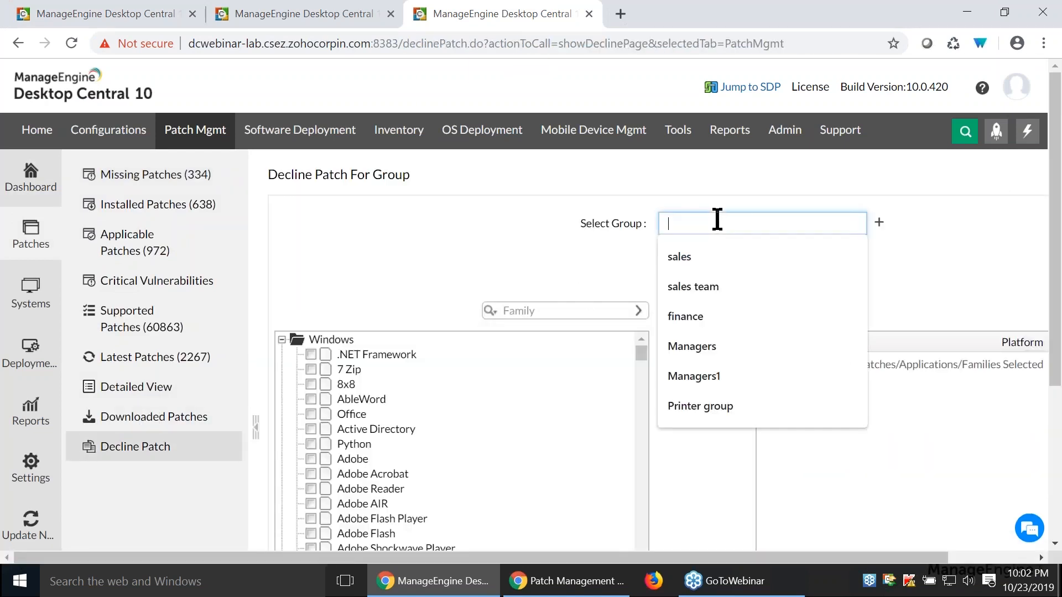
left_click(700, 256)
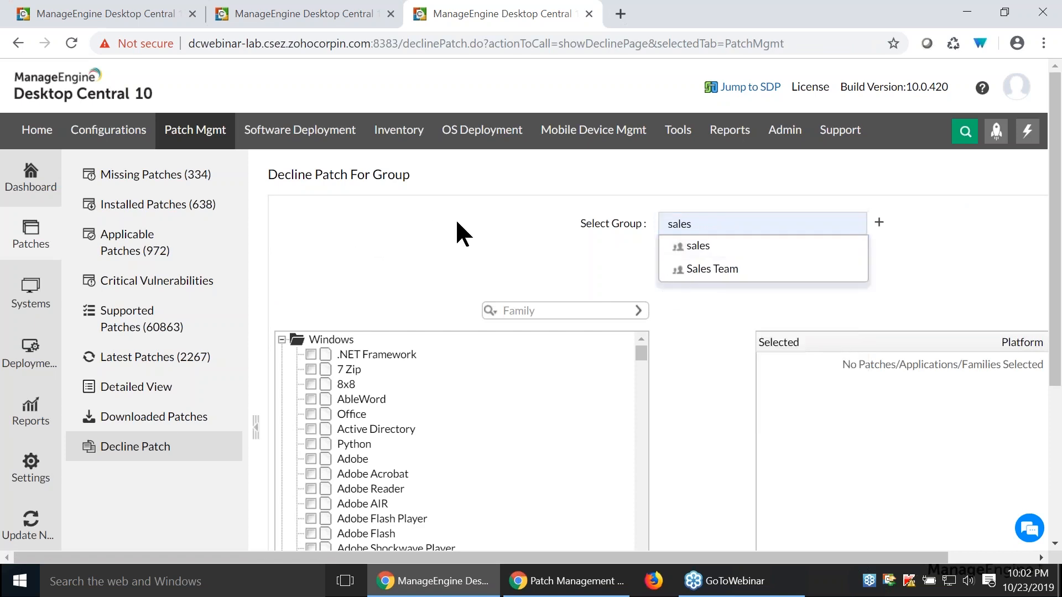
scroll(458, 226, "down", 3)
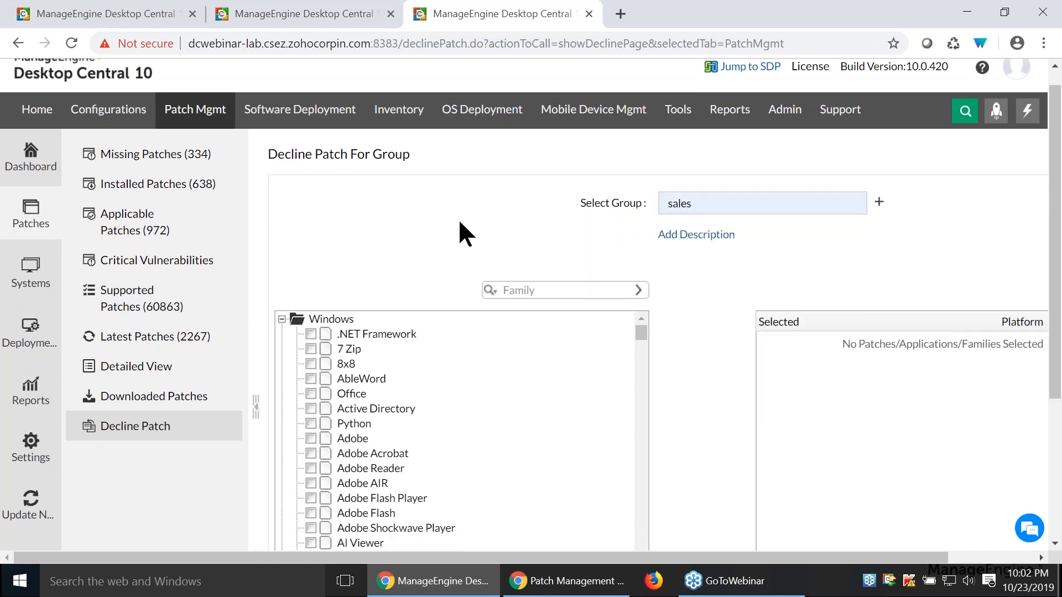
left_click(495, 152)
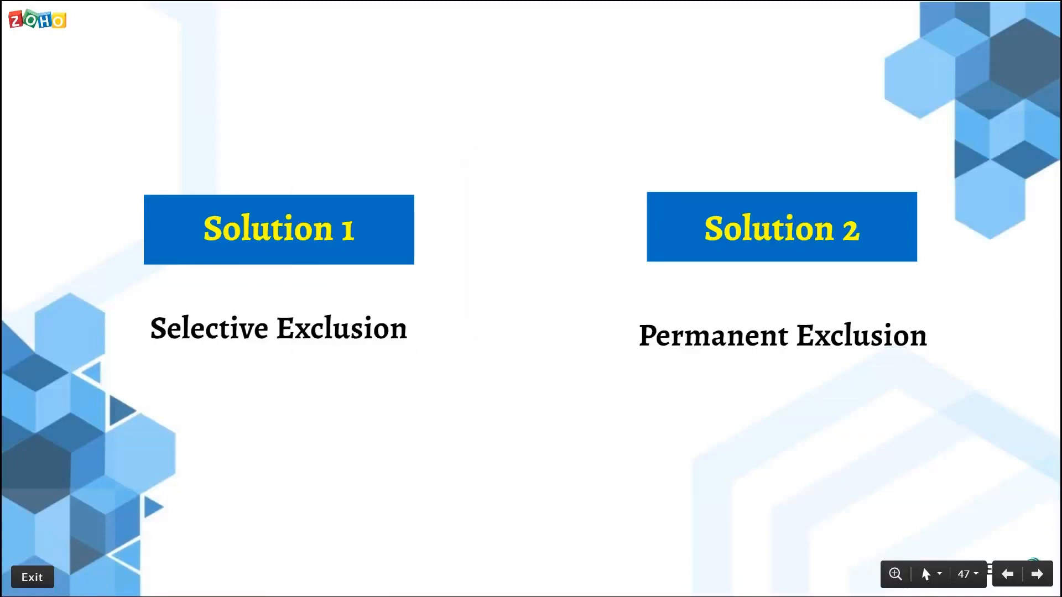
key("Right")
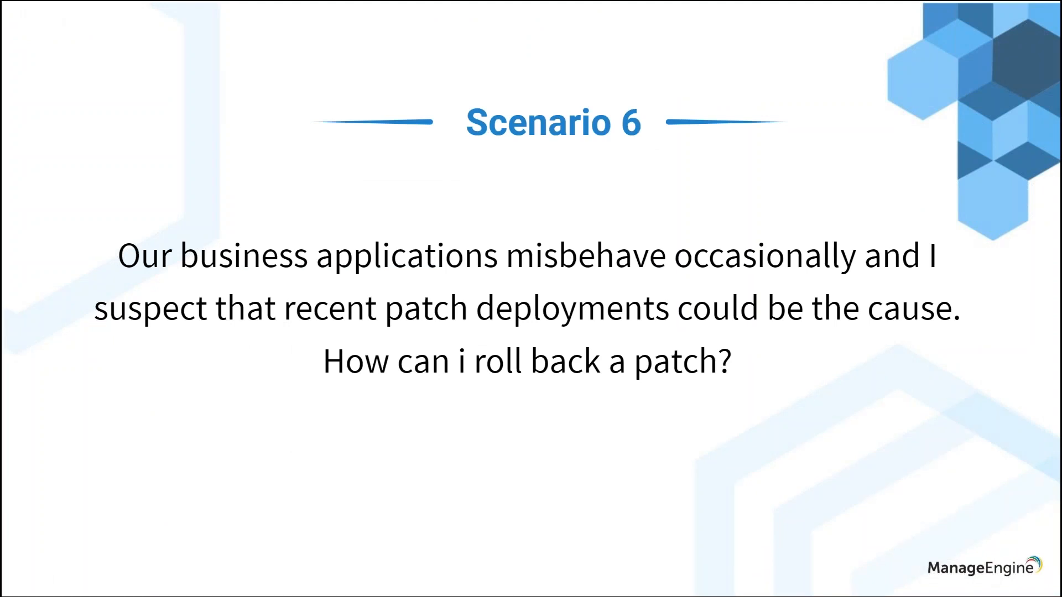
- Return to Desktop Central and open the list of installed patches in patch management
key("alt+Tab")
left_click(83, 12)
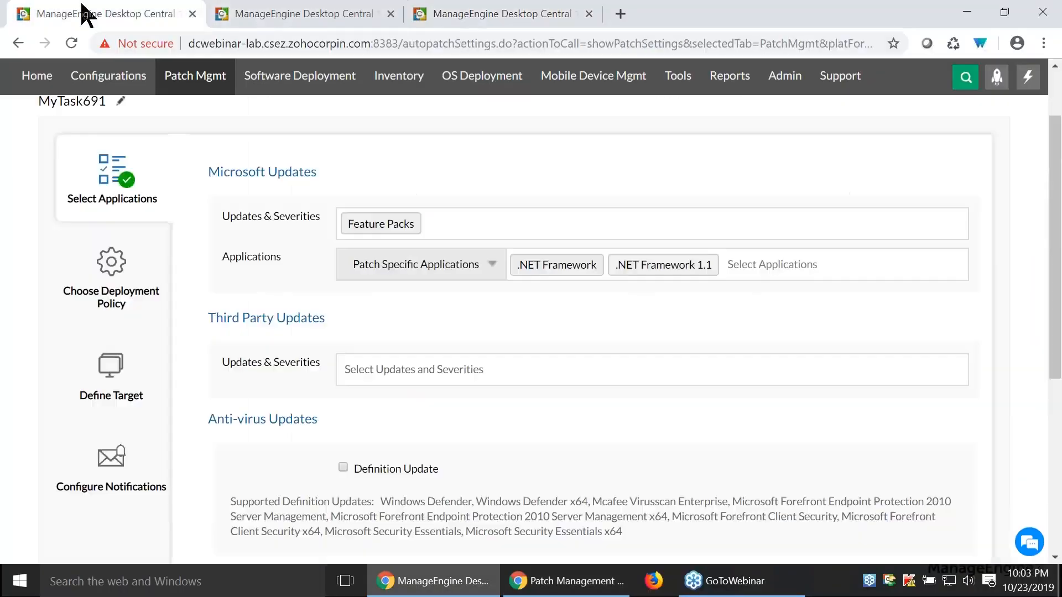
key("ctrl+Tab")
left_click(182, 127)
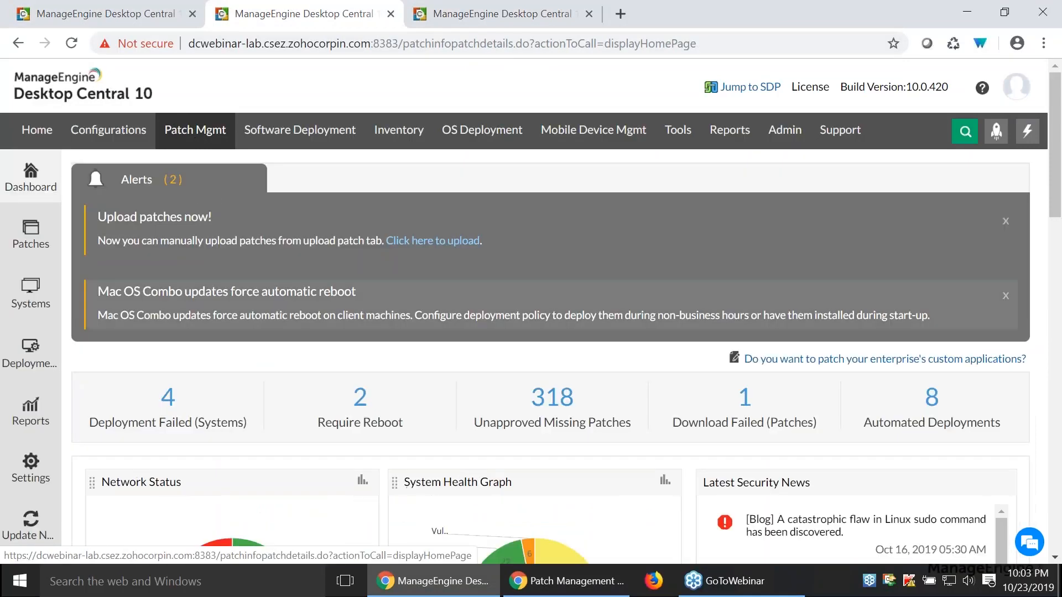
left_click(30, 354)
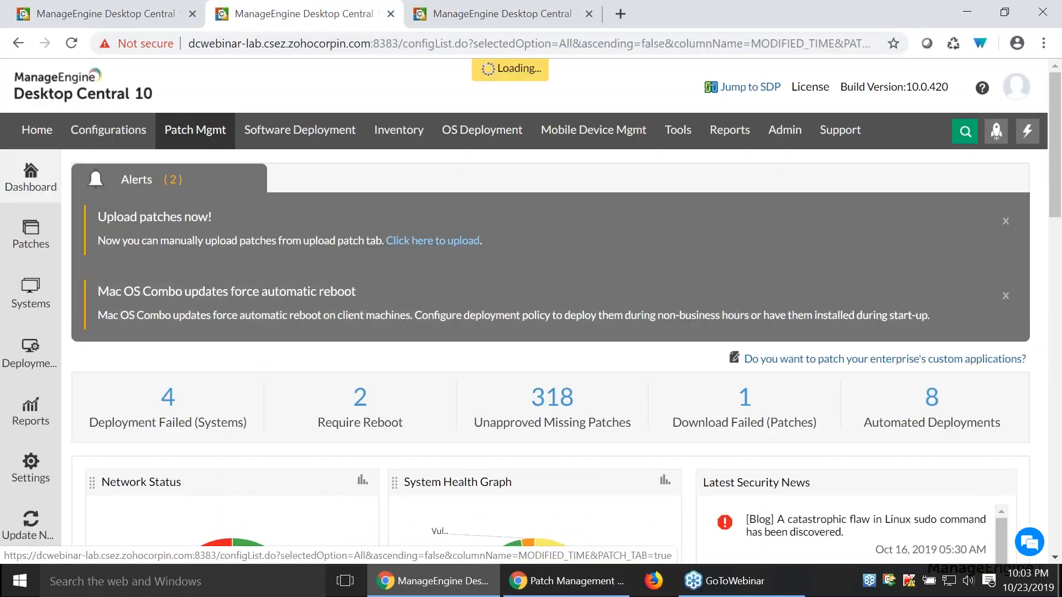
left_click(45, 243)
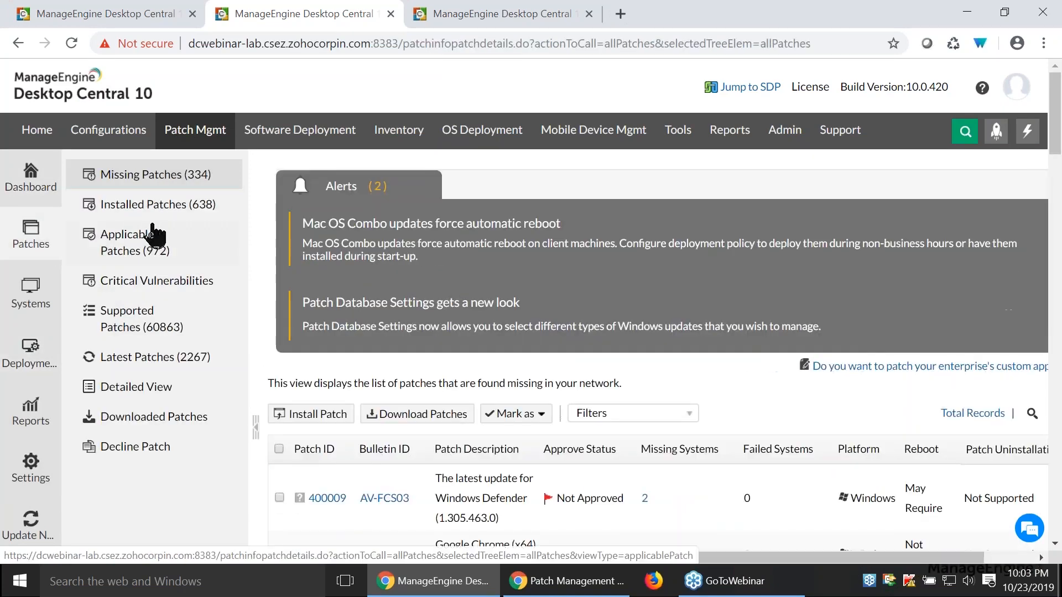
left_click(160, 208)
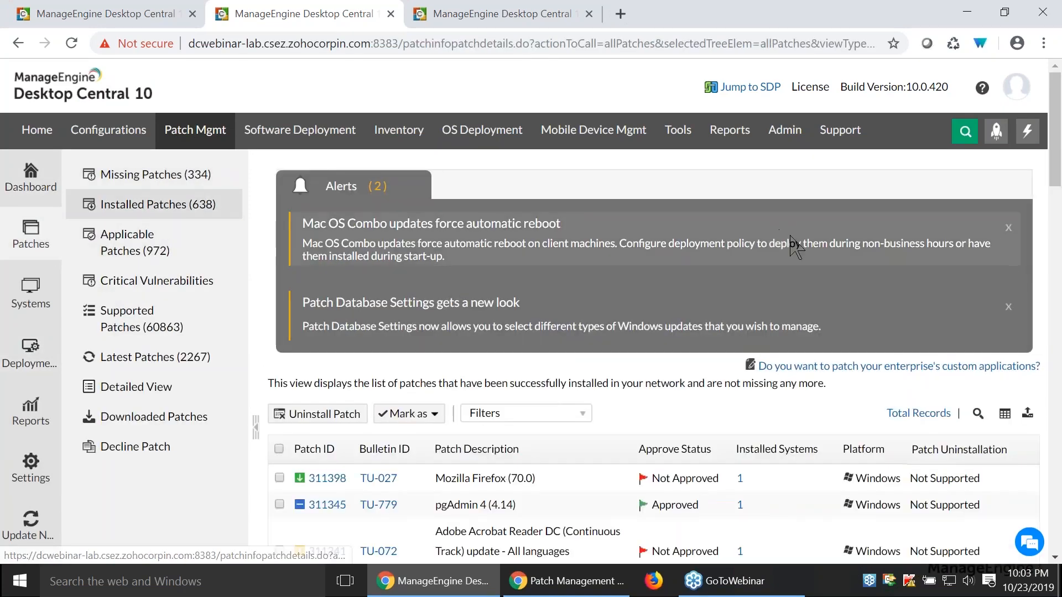
- Select the Mozilla Firefox (70.0) patch and dismiss the Patch Database Settings alert
scroll(789, 238, "down", 3)
left_click(278, 313)
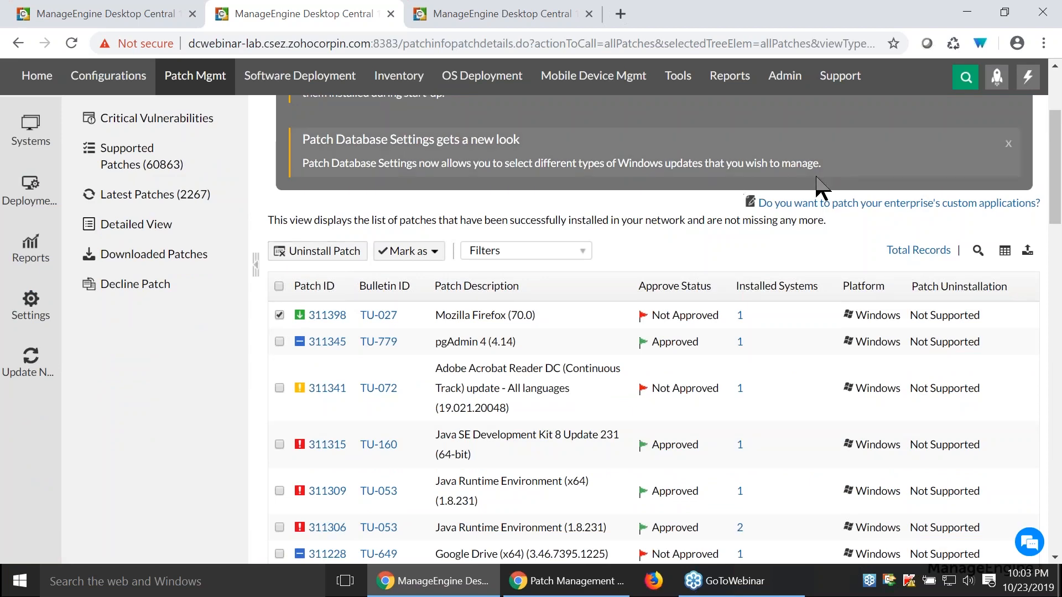
left_click(1008, 144)
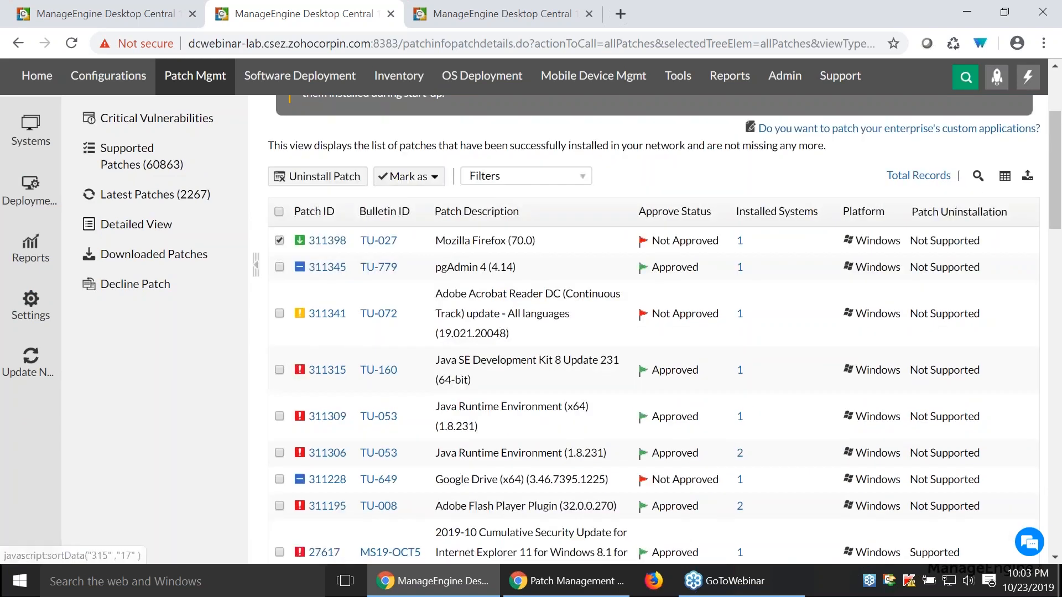
scroll(678, 398, "up", 3)
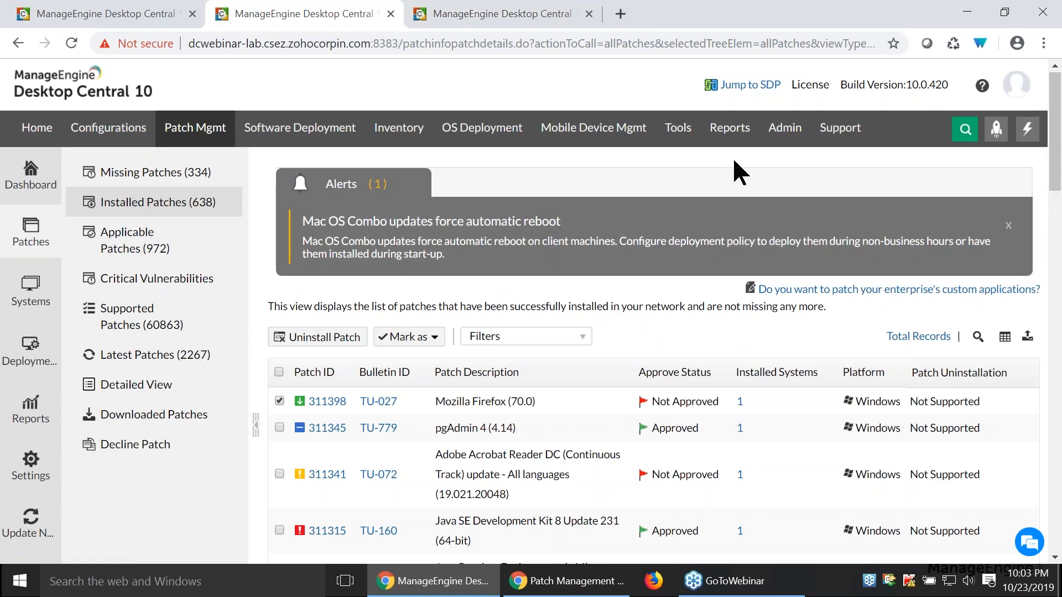
- Switch to the presentation and advance to the Scenario 8 slide on patch status reports
key("alt+Tab")
key("Right")
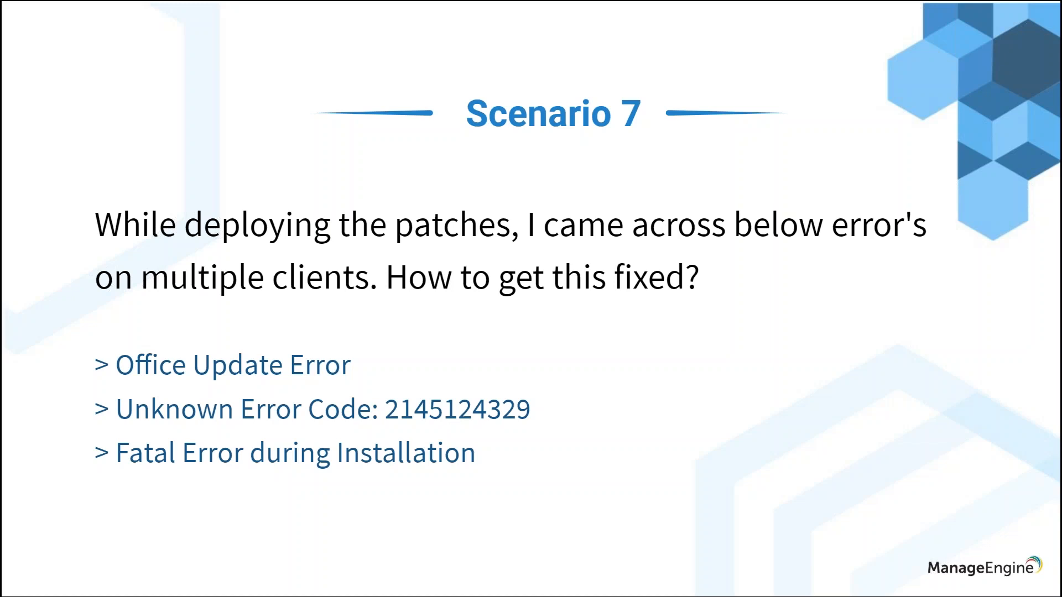
key("Right")
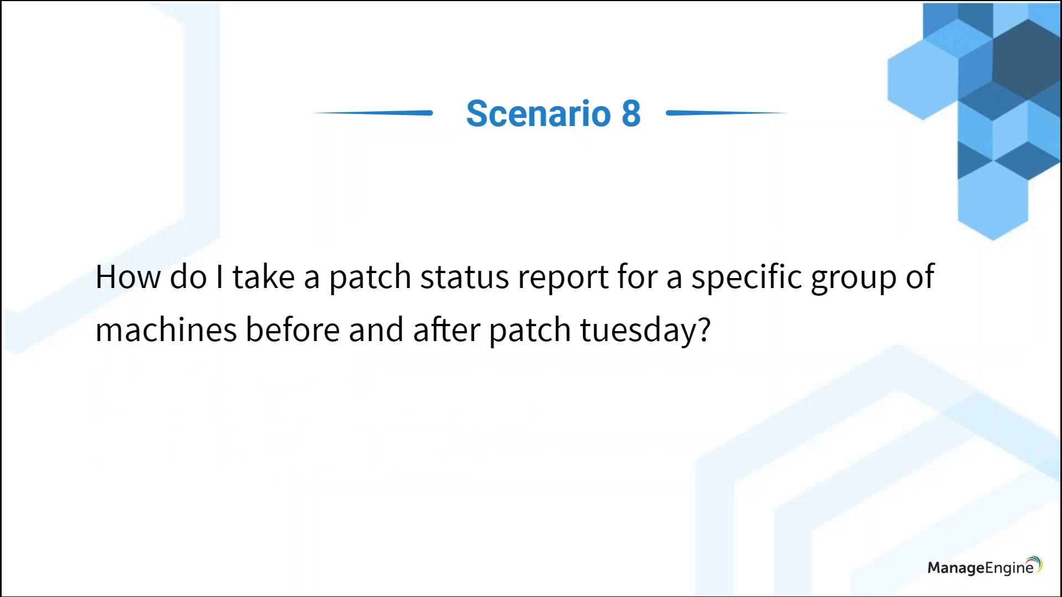
- Return to Desktop Central, start a new scheduled report and choose the Patch Reports category
key("alt+Tab")
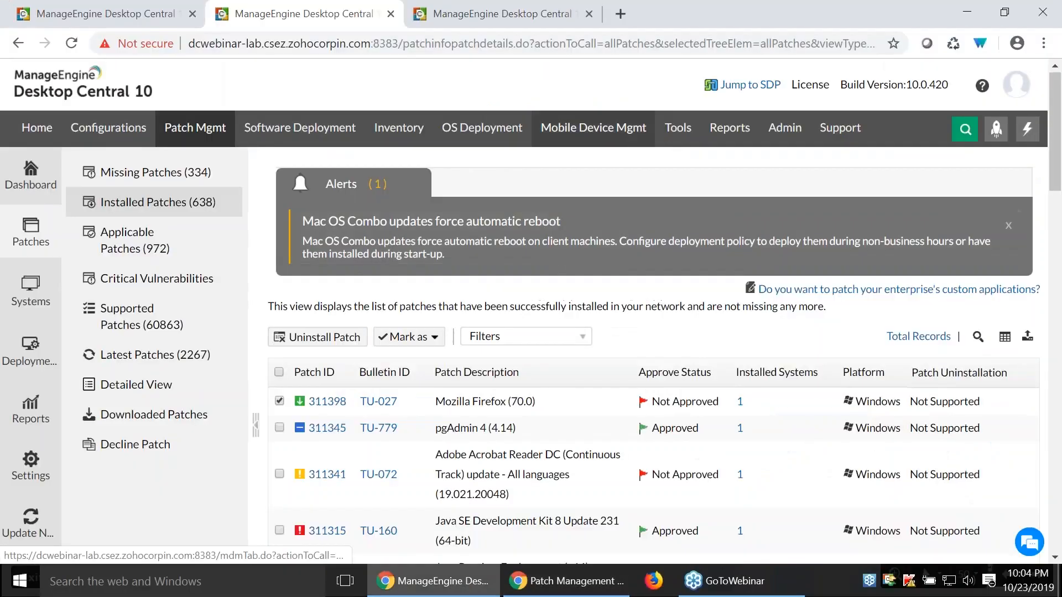
left_click(740, 139)
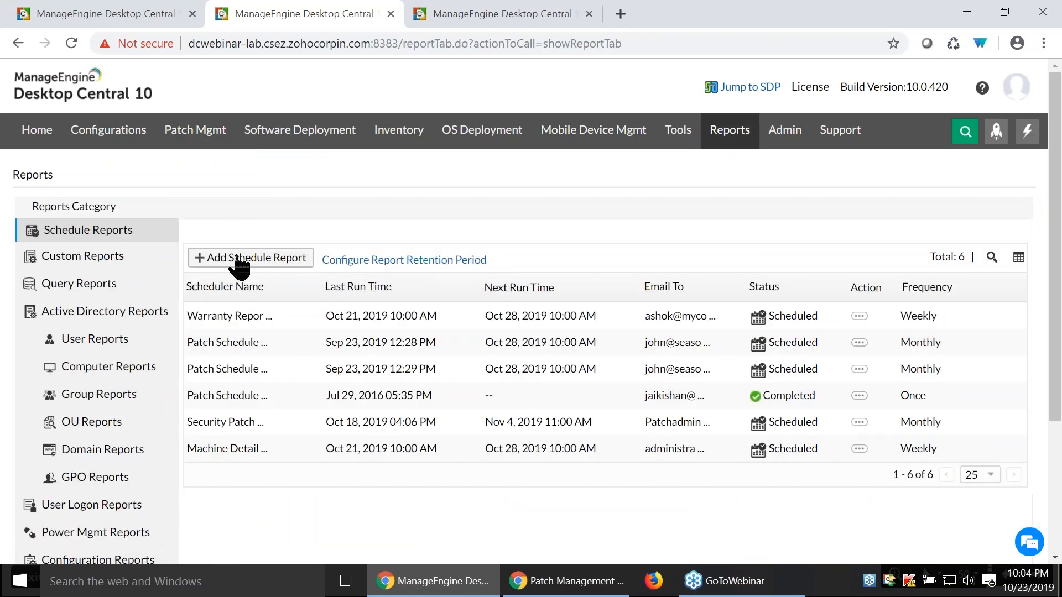
left_click(235, 258)
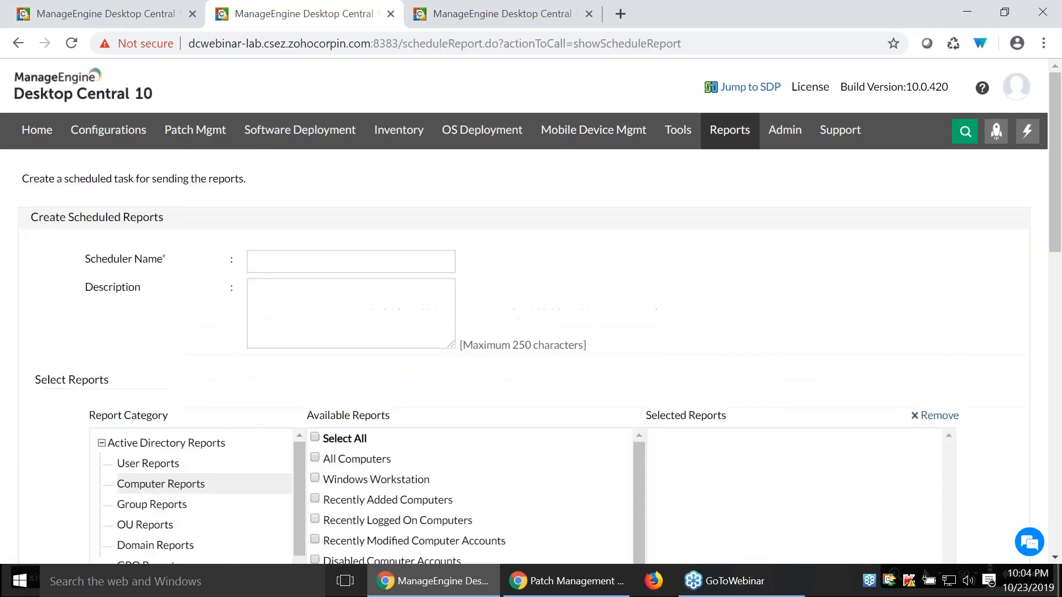
scroll(731, 259, "down", 3)
scroll(197, 398, "down", 2)
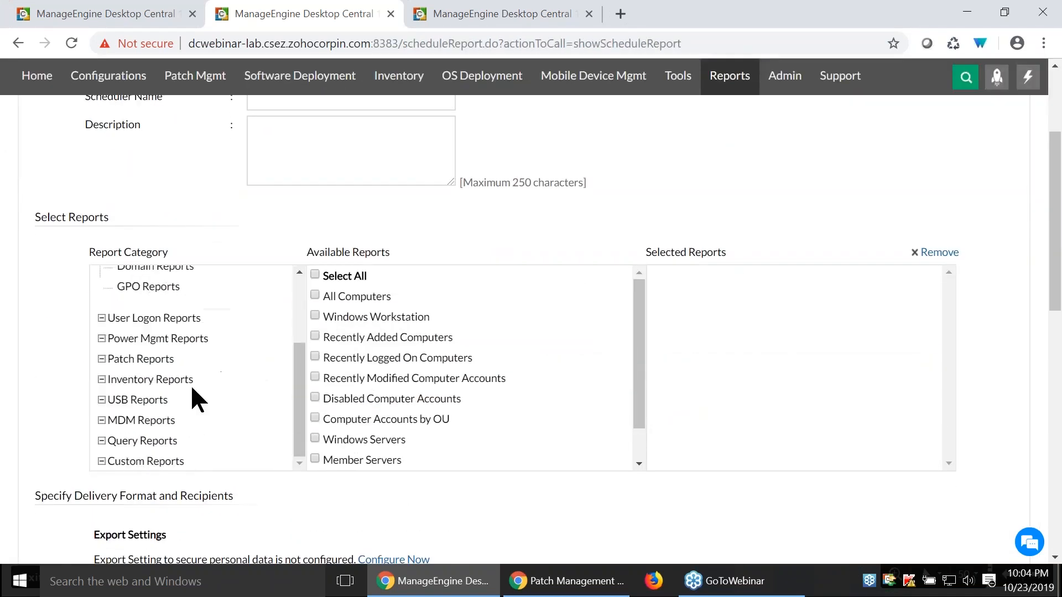
left_click(154, 358)
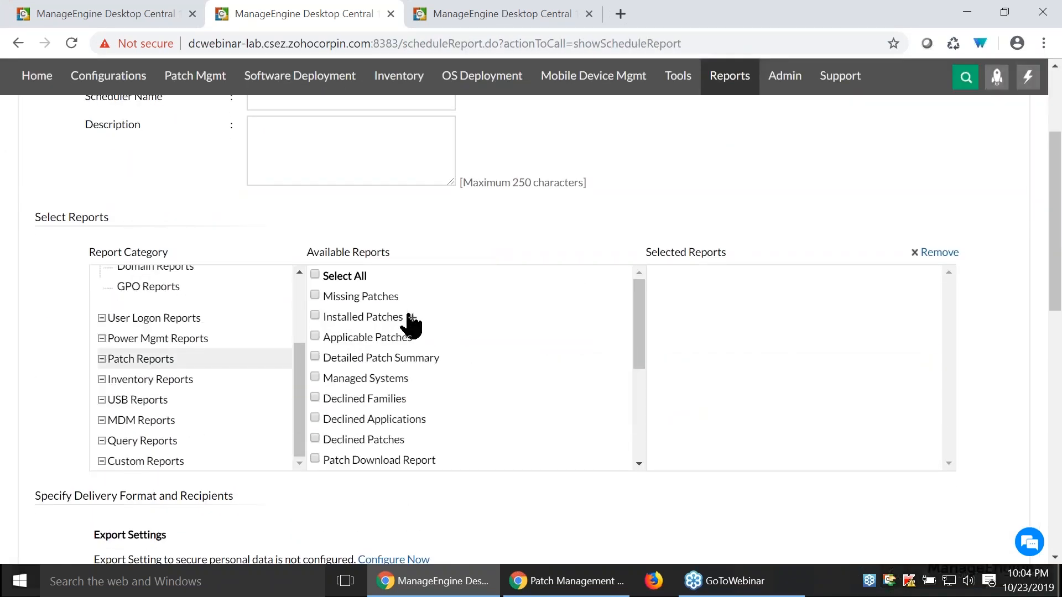
- Add a new criterion to the Missing Patches report with Release Date as the column
key("alt+Tab")
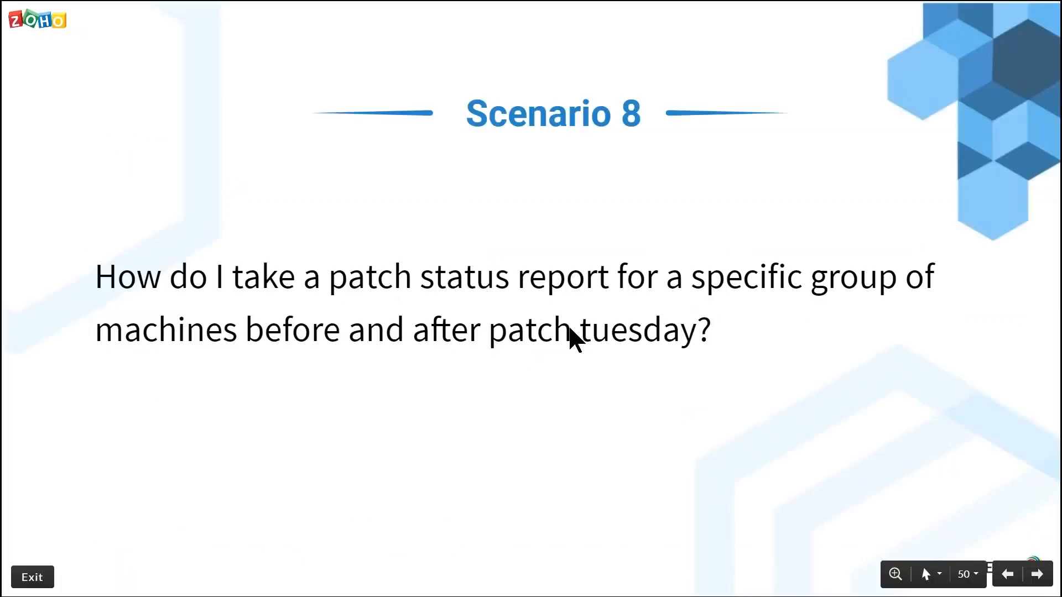
key("alt+Tab")
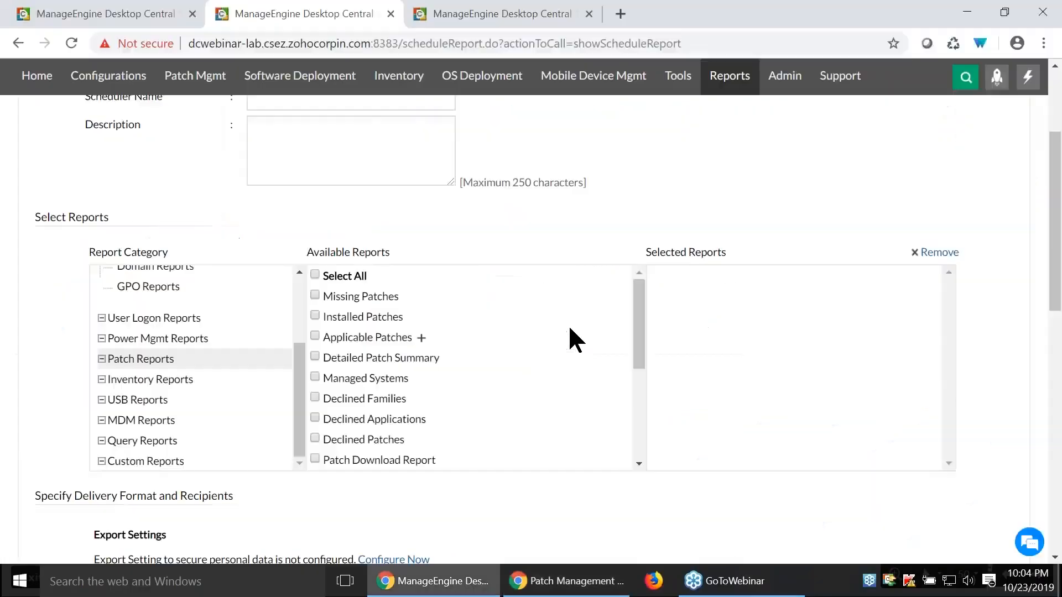
left_click(409, 299)
left_click(415, 291)
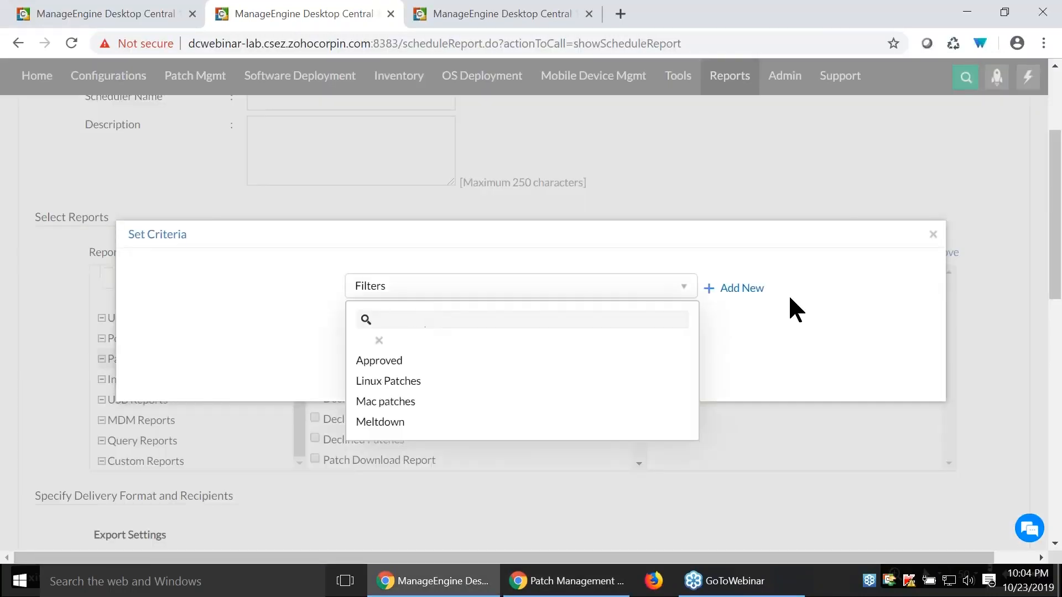
left_click(734, 292)
left_click(335, 404)
scroll(360, 486, "down", 3)
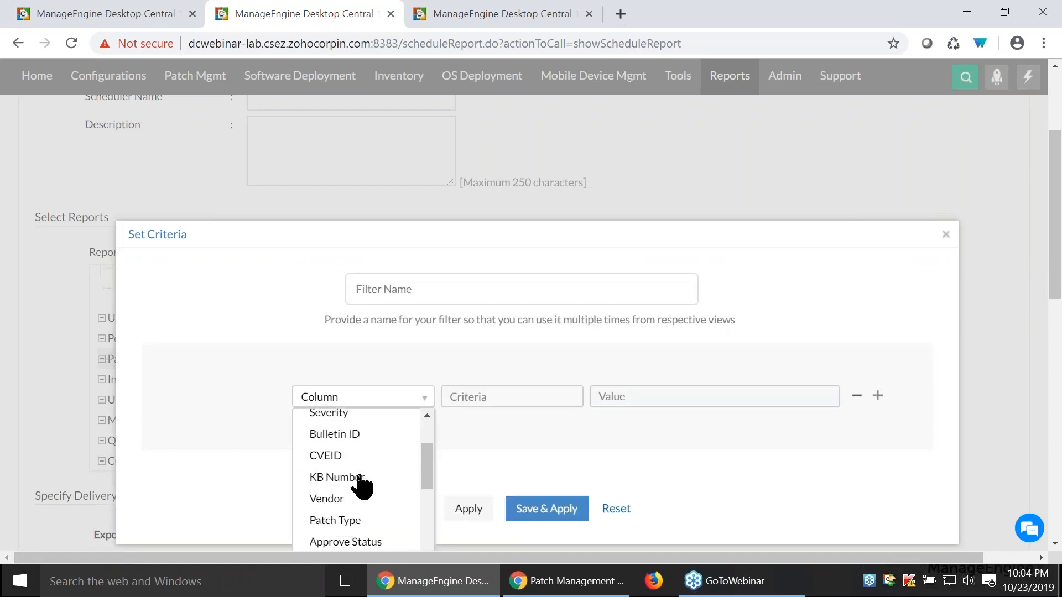
scroll(360, 478, "down", 2)
left_click(356, 486)
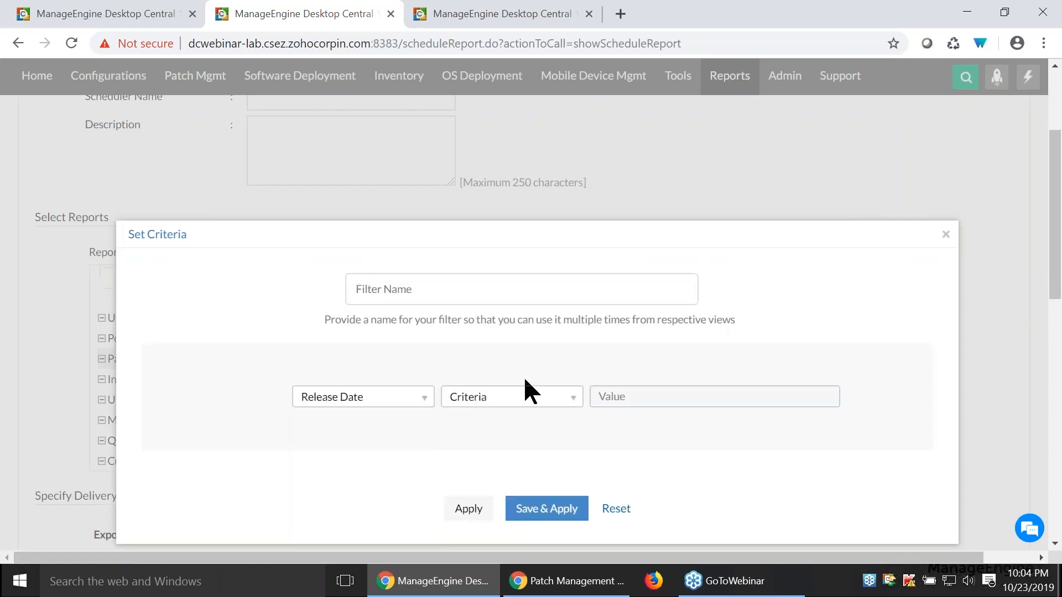
- Set the Release Date criterion to is Today and apply it to the Missing Patches report
left_click(515, 402)
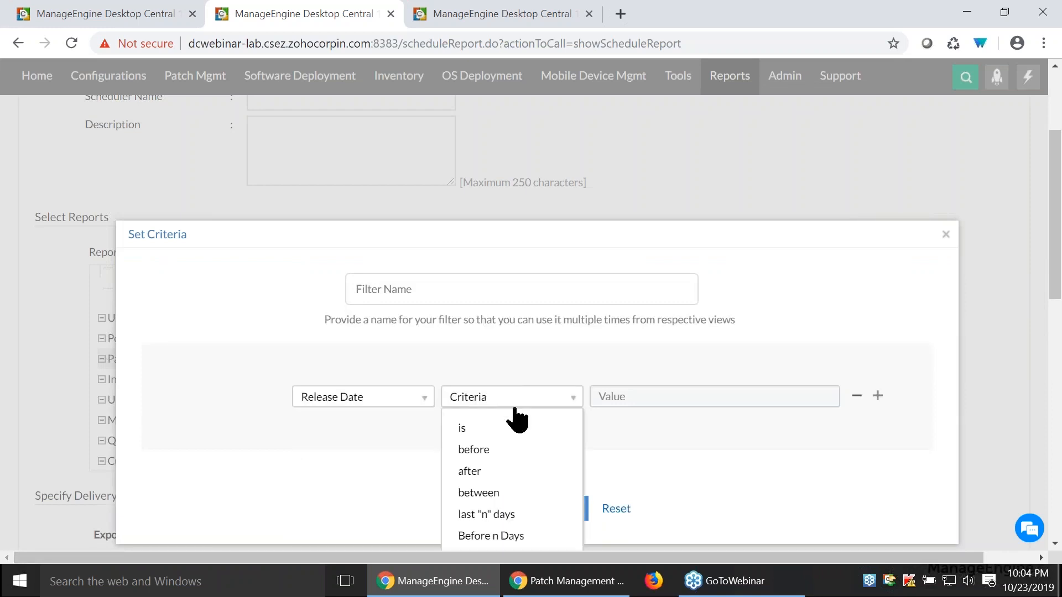
left_click(480, 431)
left_click(683, 410)
scroll(661, 478, "down", 1)
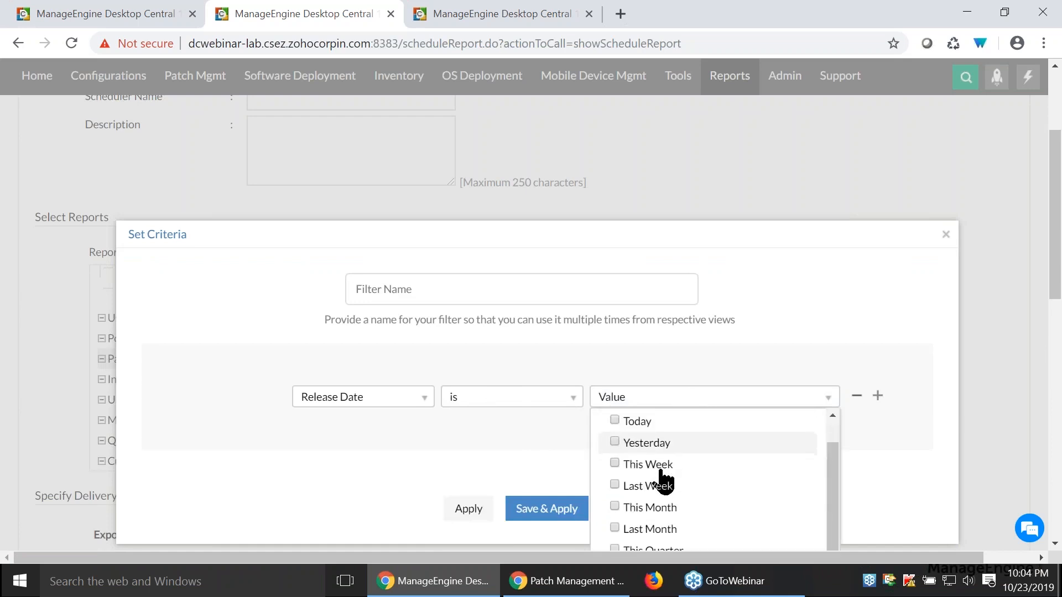
left_click(615, 420)
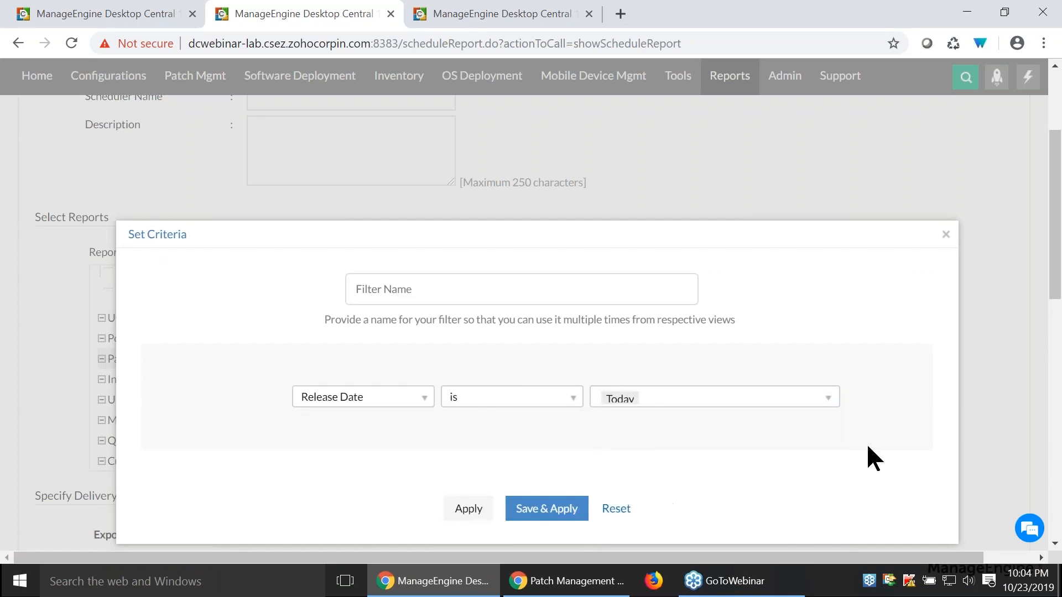
mouse_move(718, 408)
left_click(462, 510)
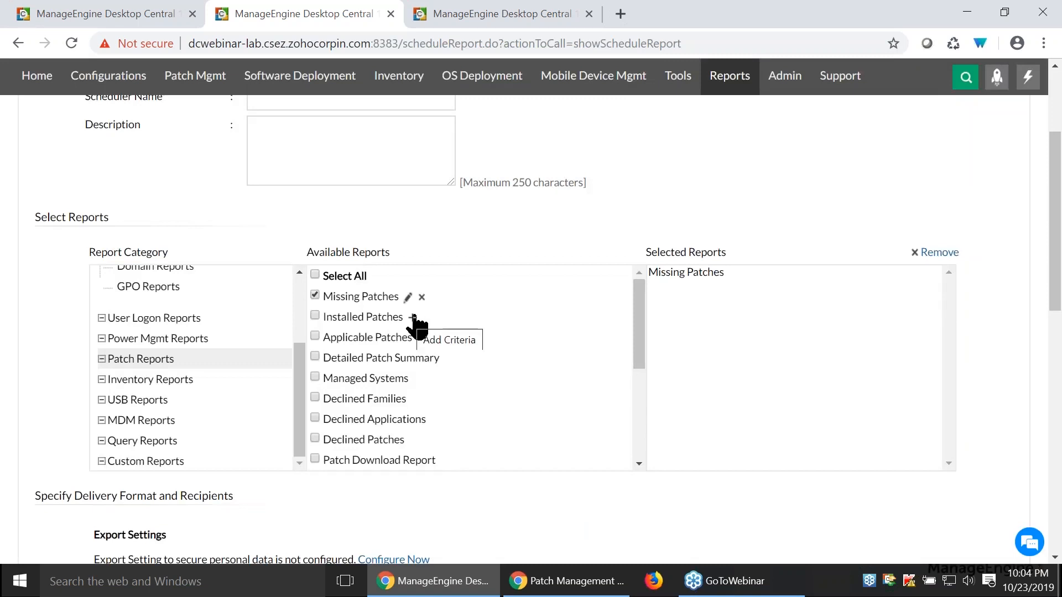
- Add a new criterion to the Installed Patches report with Deployed Date as the column
left_click(413, 317)
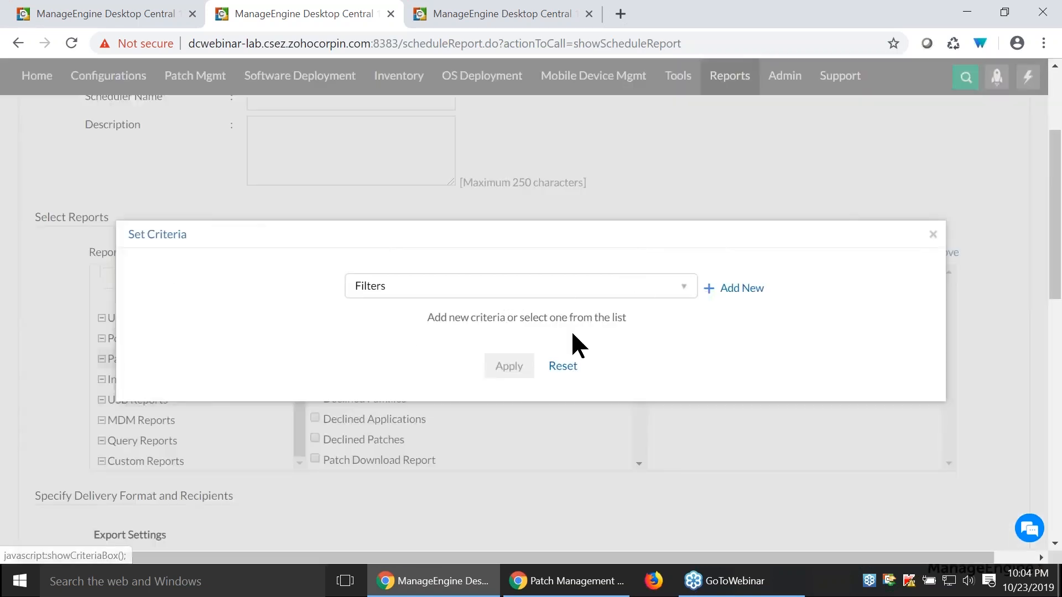
left_click(735, 289)
left_click(402, 399)
scroll(360, 486, "down", 1)
scroll(363, 492, "down", 1)
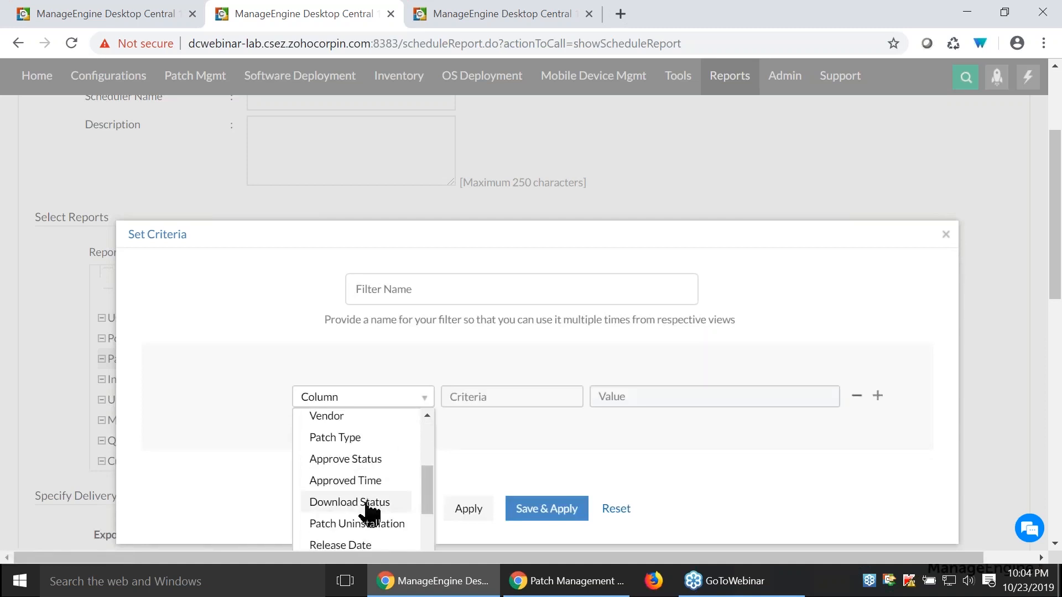
scroll(360, 498, "down", 1)
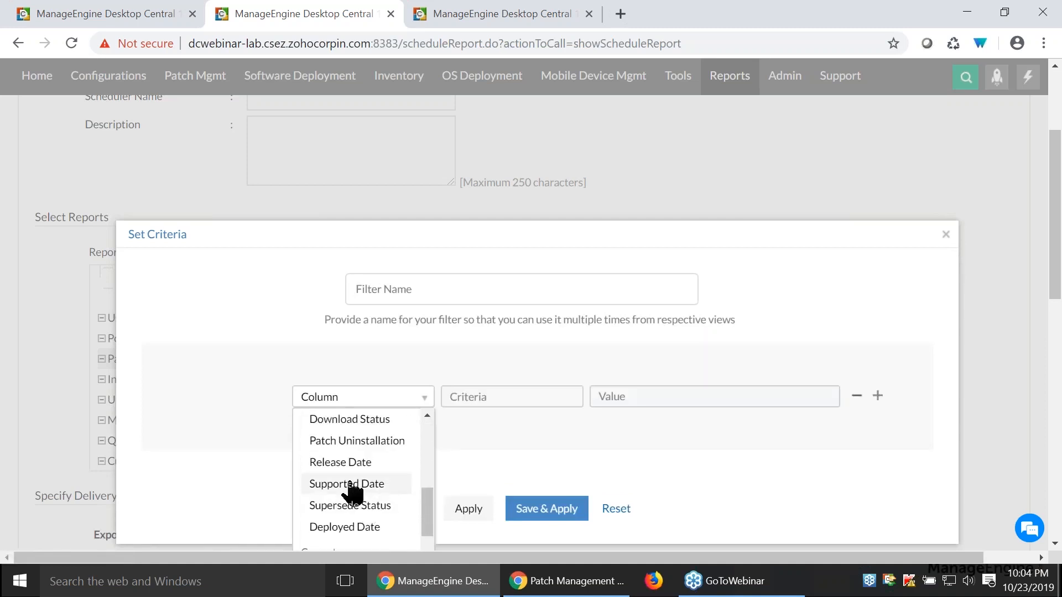
left_click(355, 526)
- Set the Deployed Date criterion to is Today and apply it to the Installed Patches report
left_click(488, 404)
left_click(487, 430)
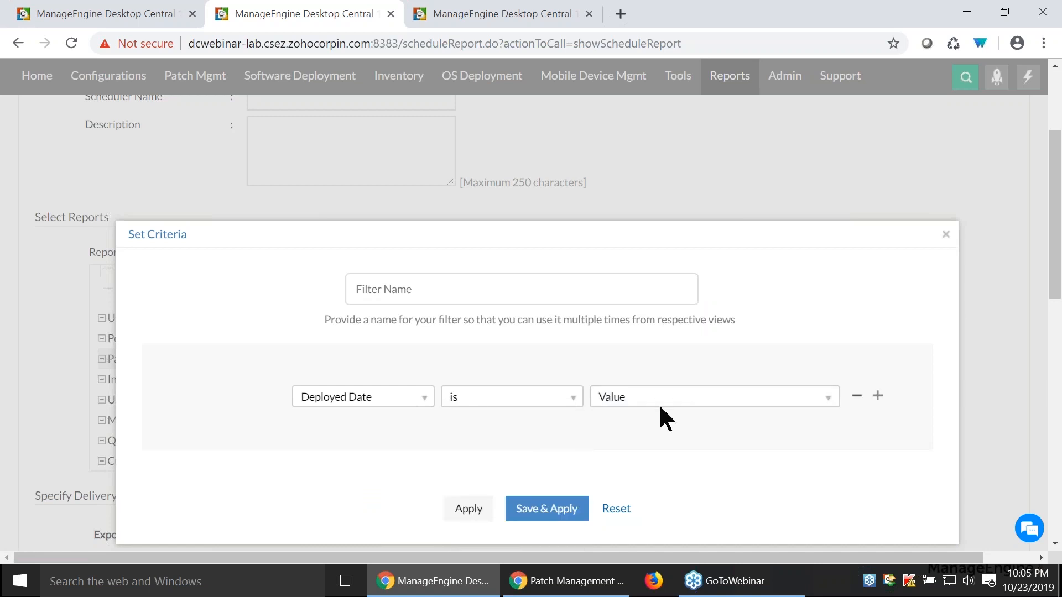
left_click(658, 402)
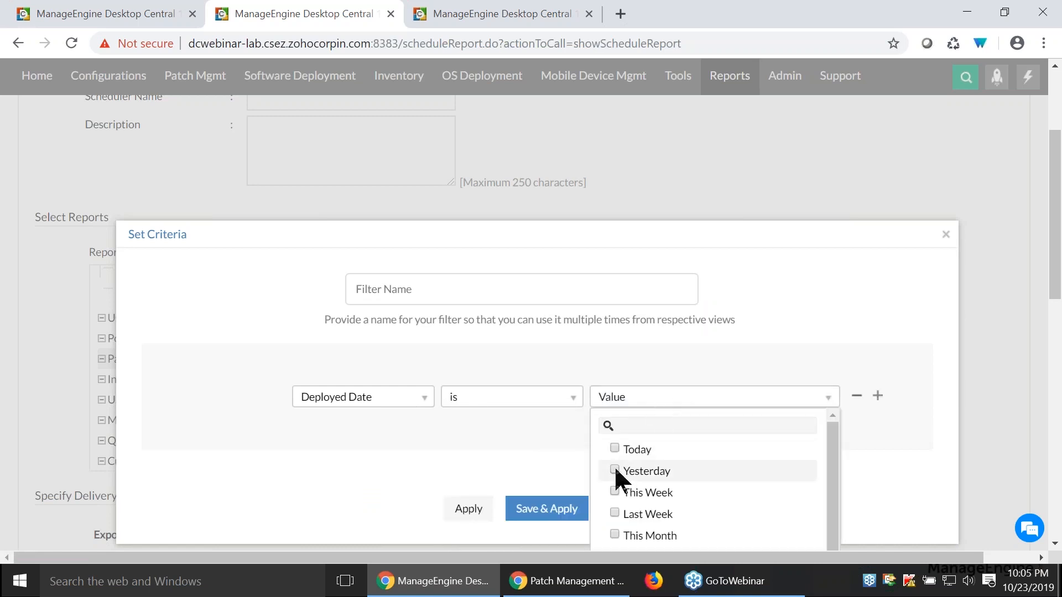
left_click(614, 448)
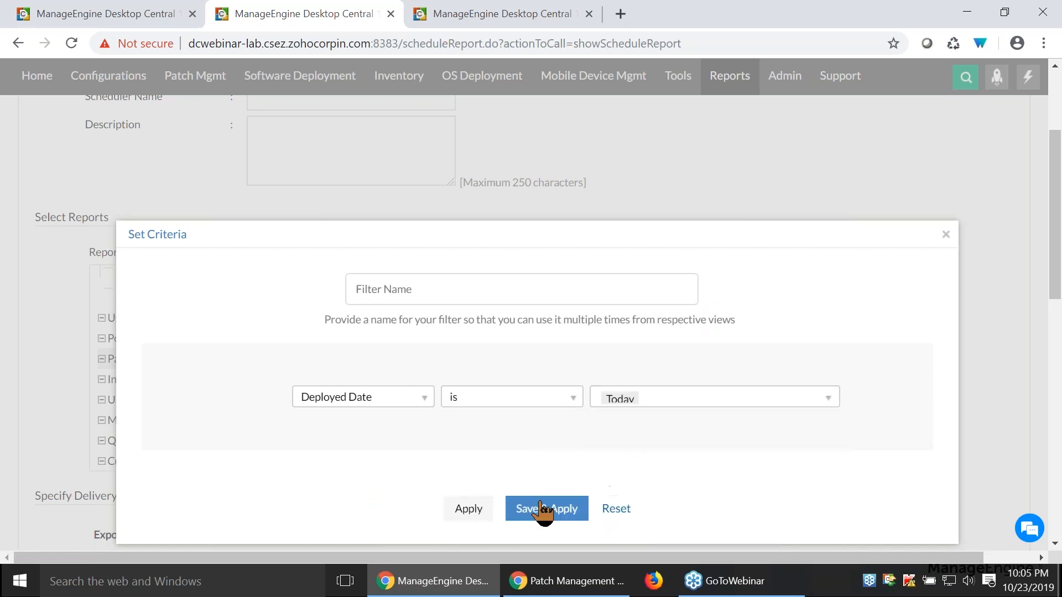
left_click(468, 509)
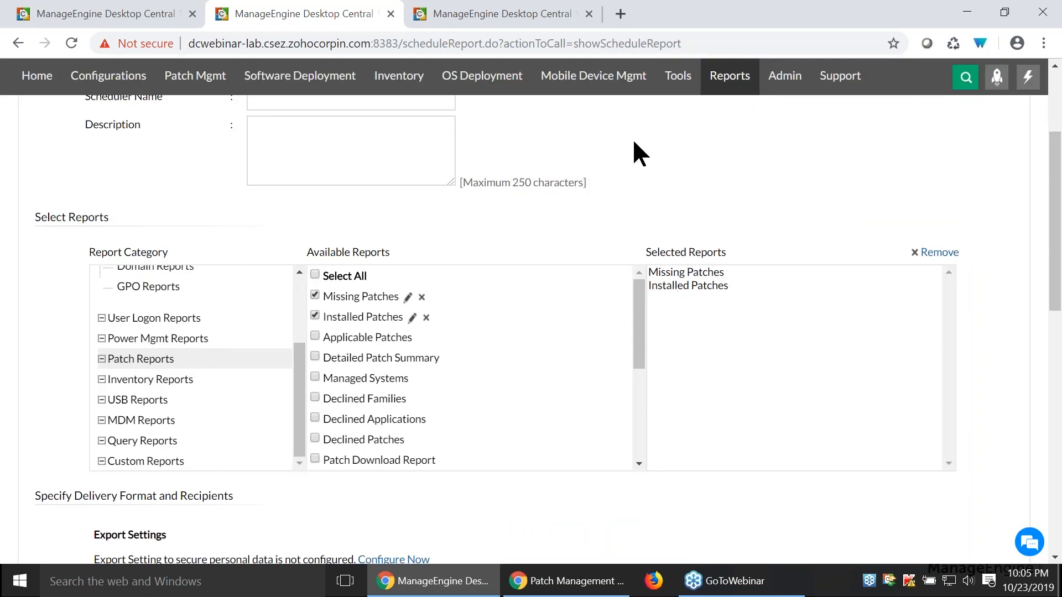
scroll(550, 337, "down", 2)
scroll(593, 399, "up", 1)
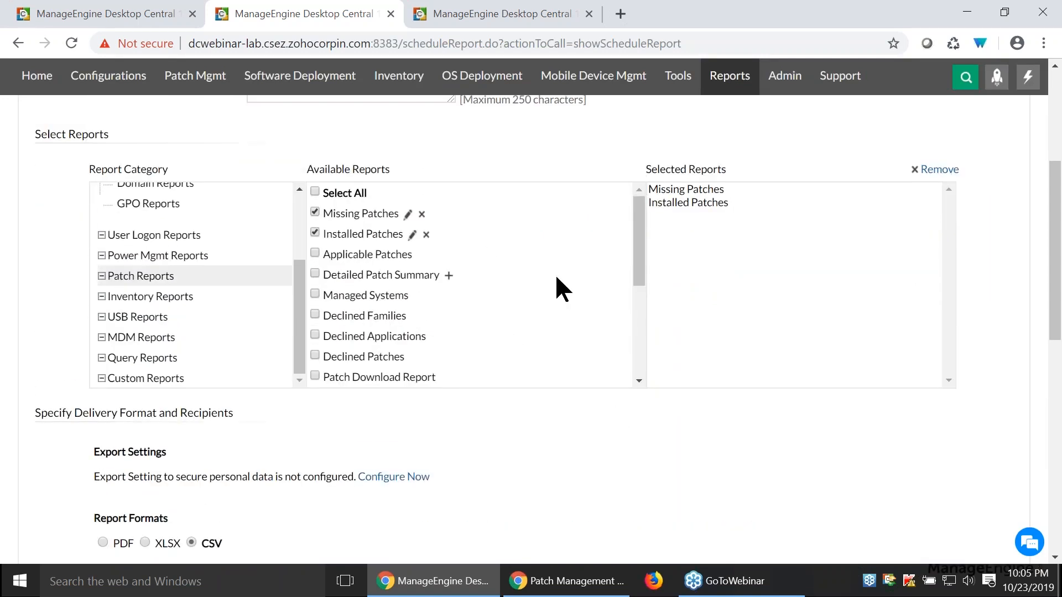
- Switch to the presentation and advance through the Questions section to the Question 2 slide on reaching a Green State
key("alt+Tab")
key("Right")
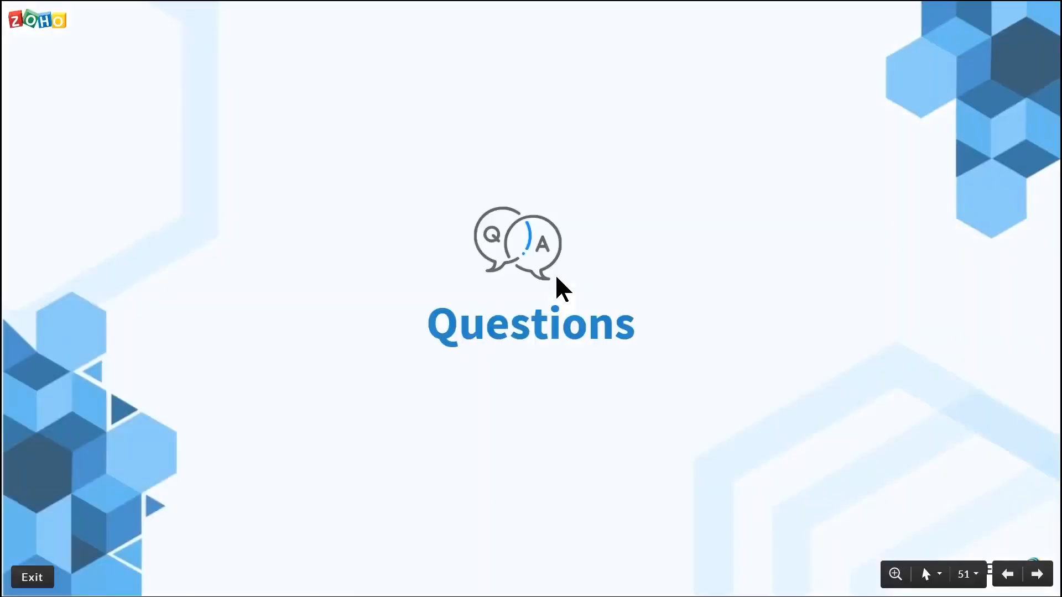
key("Right")
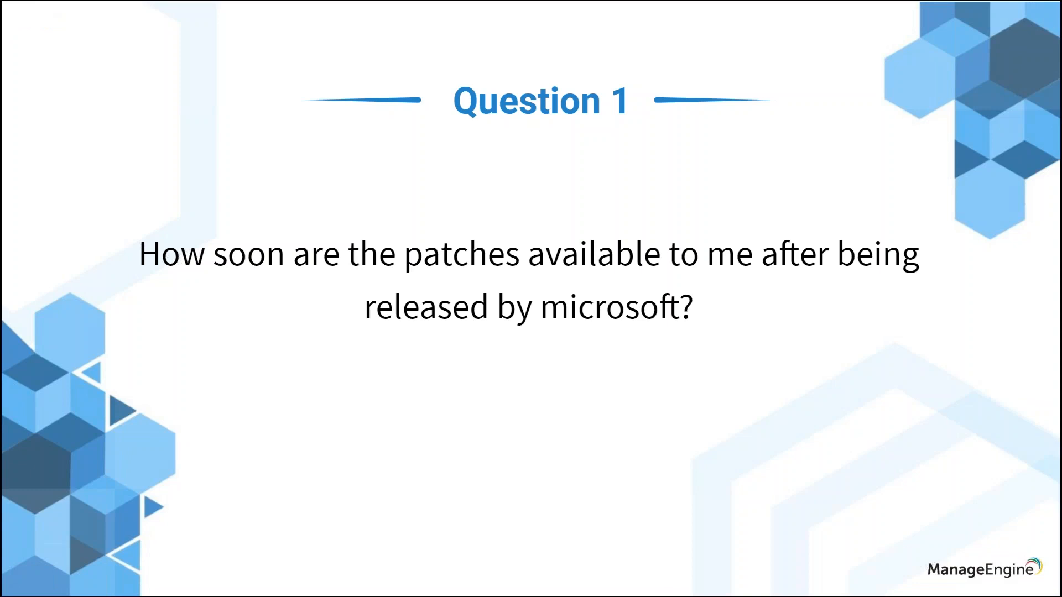
key("Right")
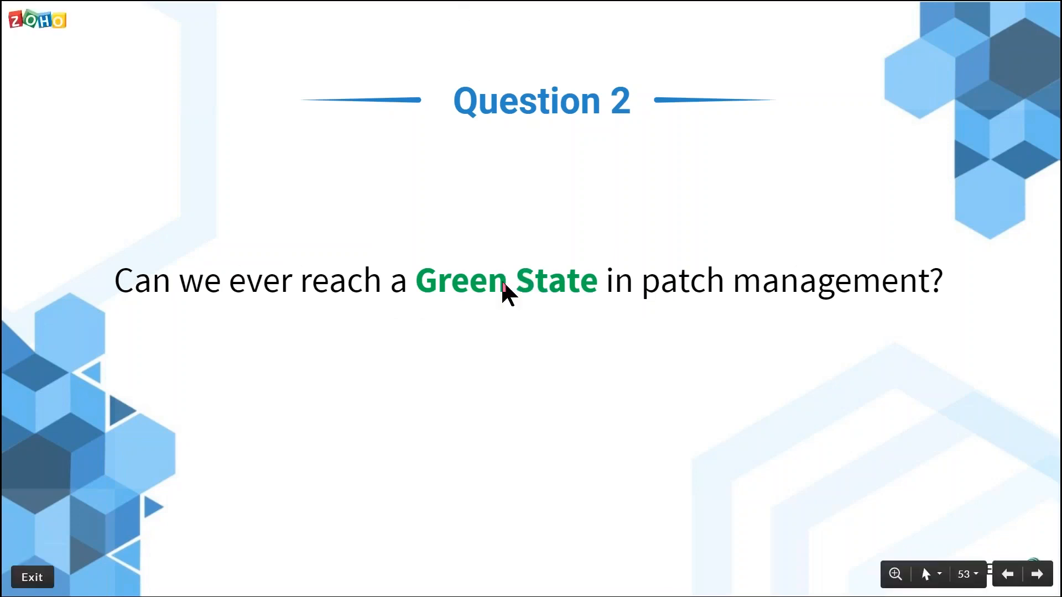
- Return to Desktop Central's first browser tab, open the patch management dashboard and examine the Network Status and System Health graphs
key("alt+Tab")
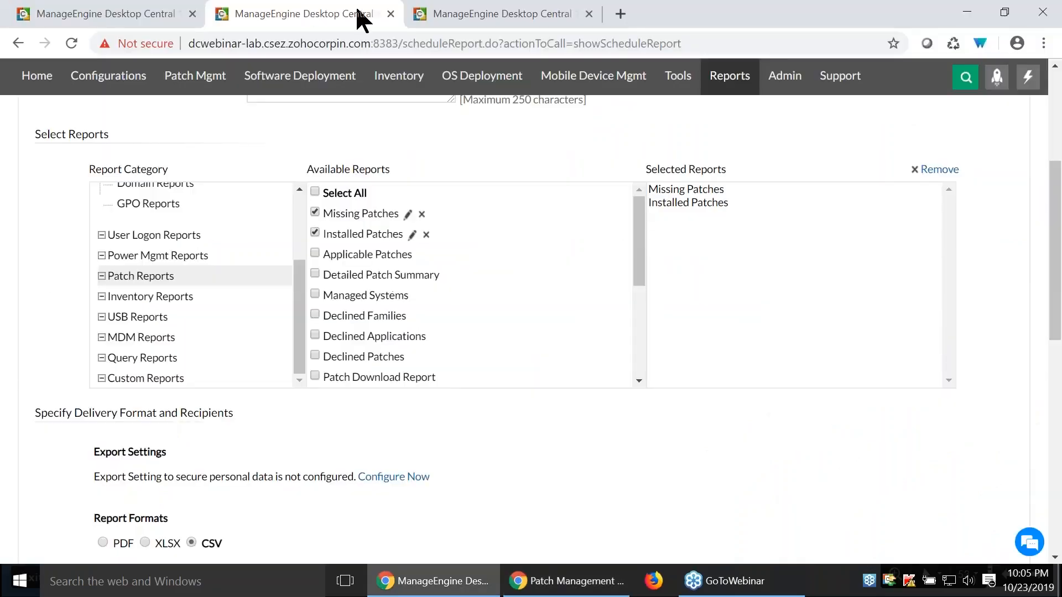
left_click(144, 7)
scroll(481, 282, "up", 3)
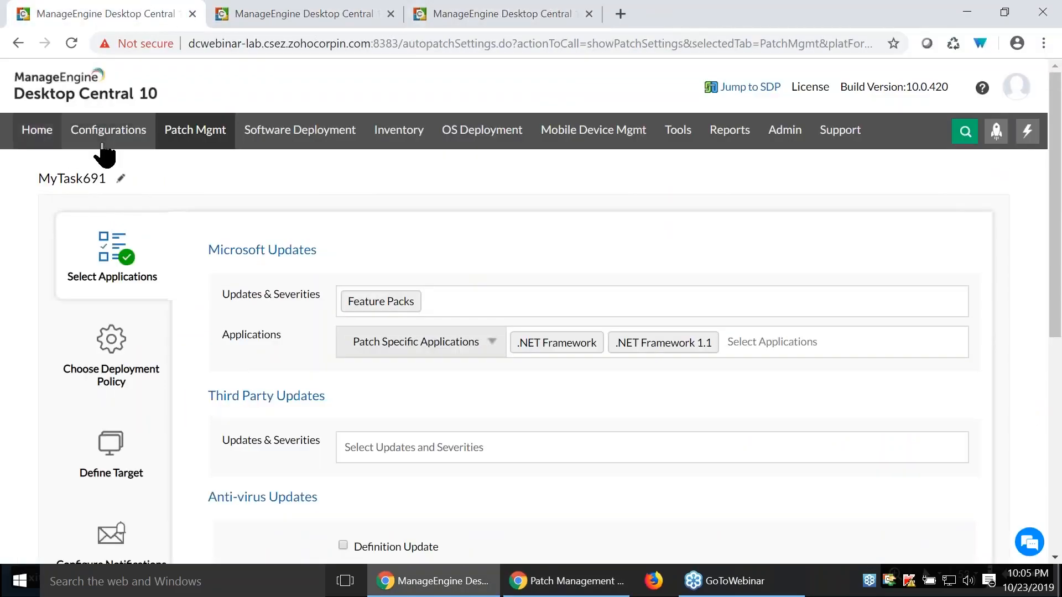
left_click(196, 129)
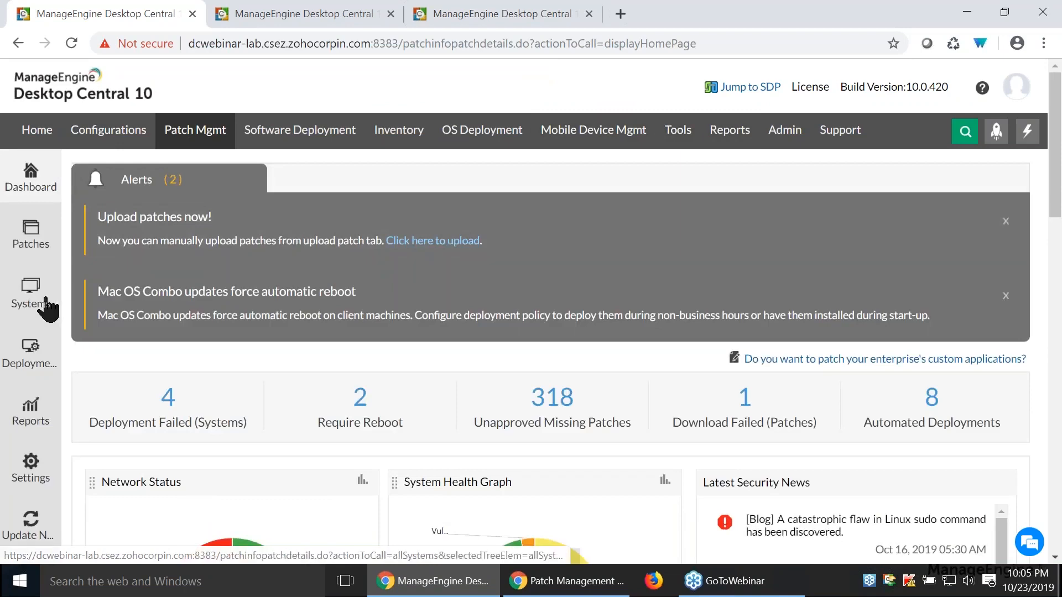
scroll(221, 388, "down", 3)
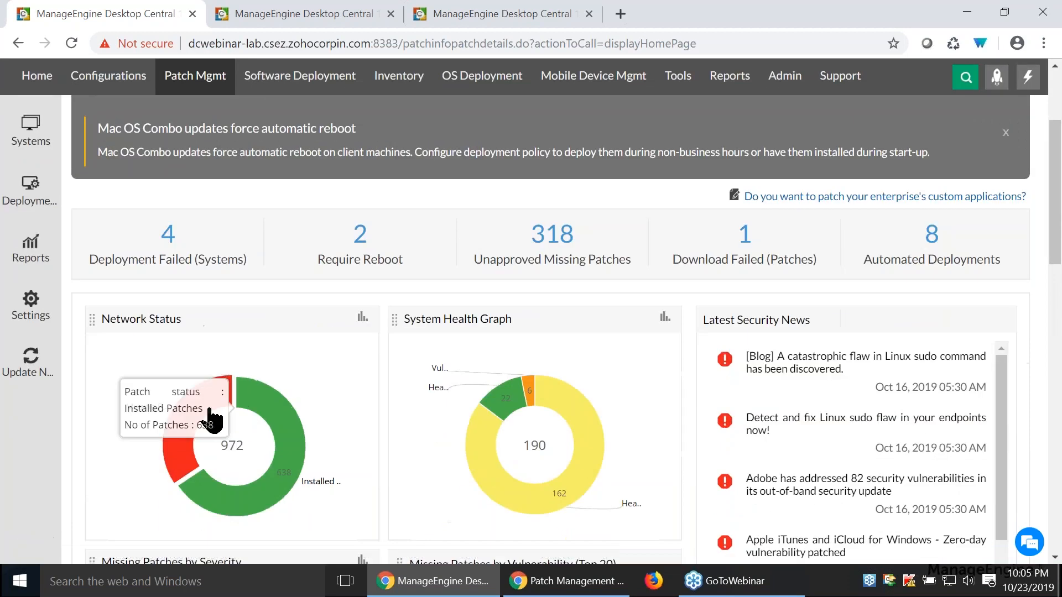
scroll(537, 316, "up", 3)
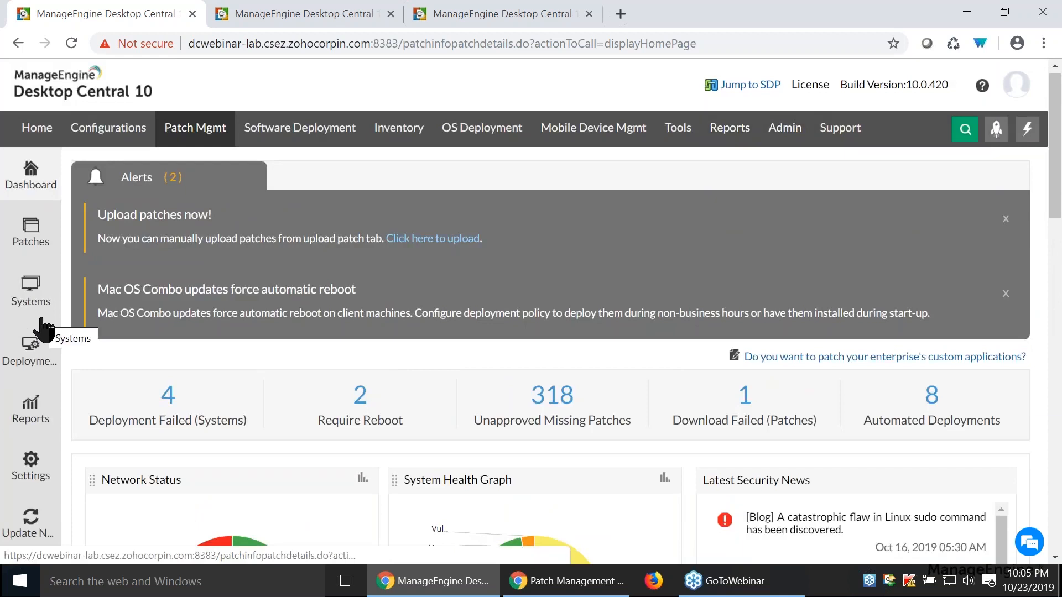
- Open the System Health Policy and review its patch severity thresholds and advanced settings
left_click(30, 246)
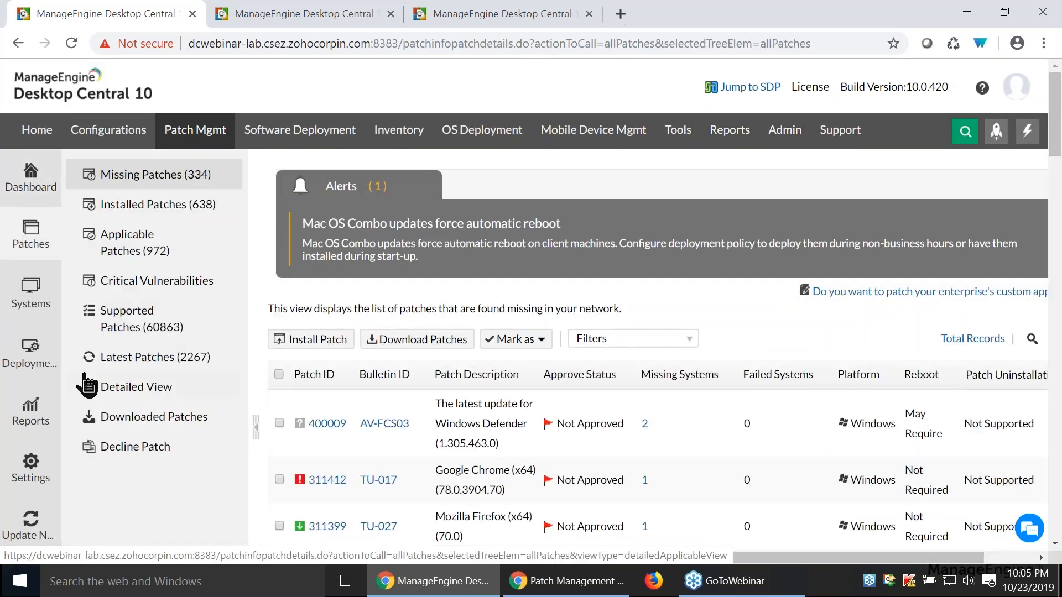
left_click(33, 303)
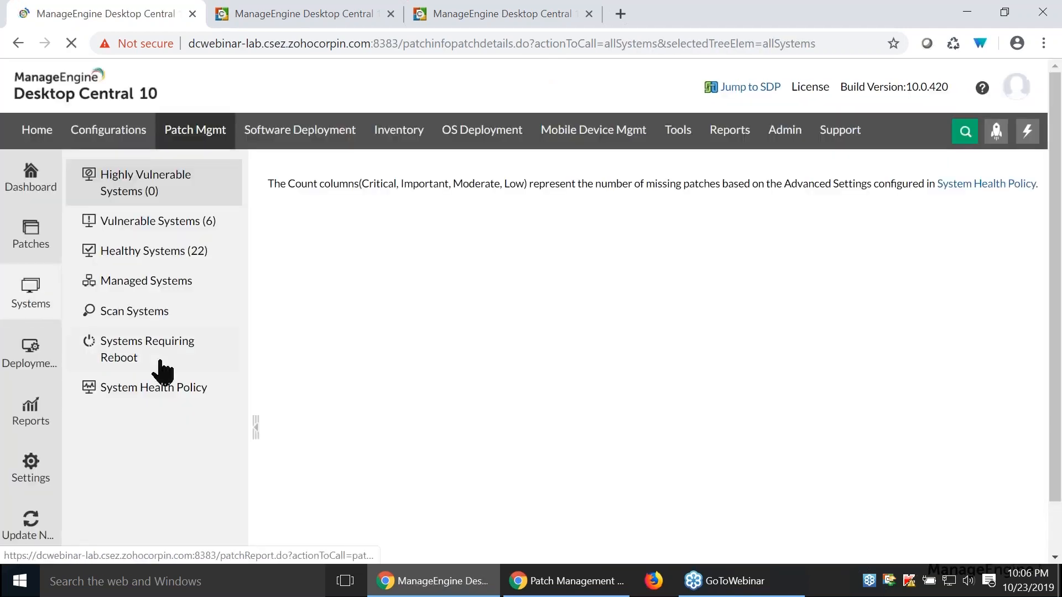
left_click(151, 392)
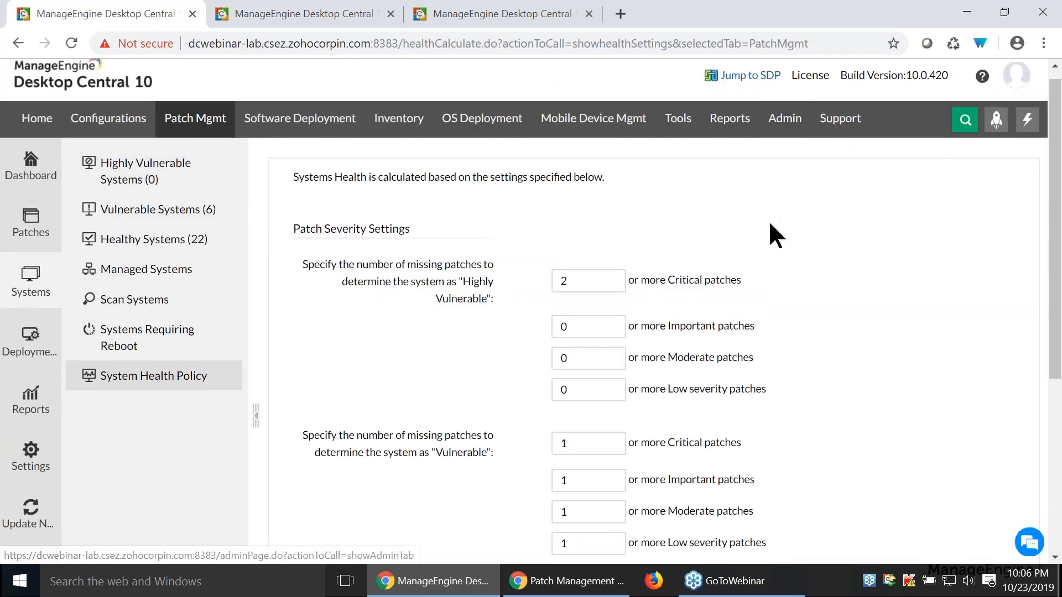
scroll(770, 235, "down", 1)
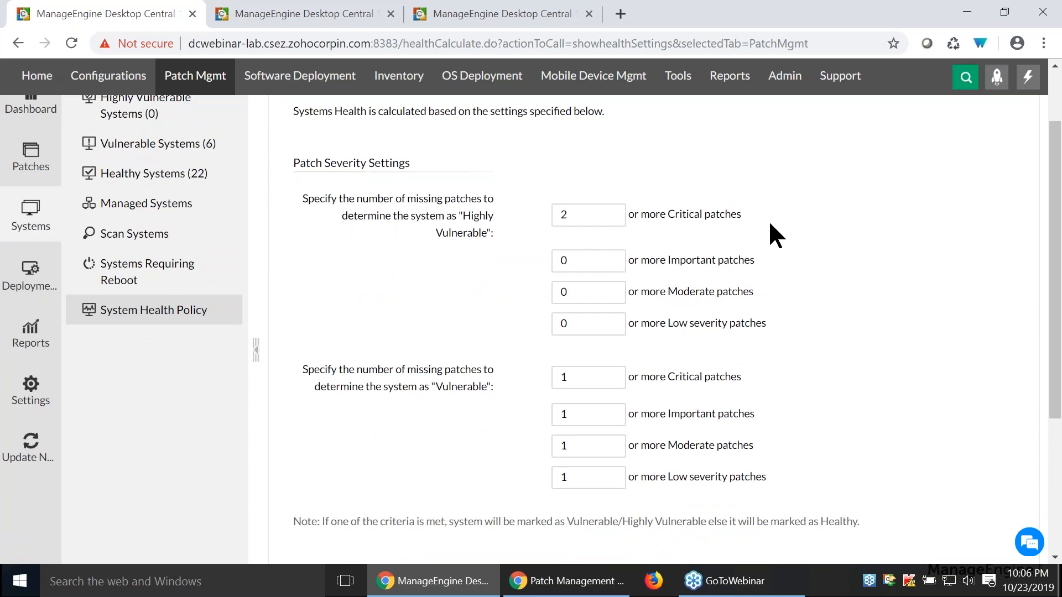
scroll(770, 216, "down", 4)
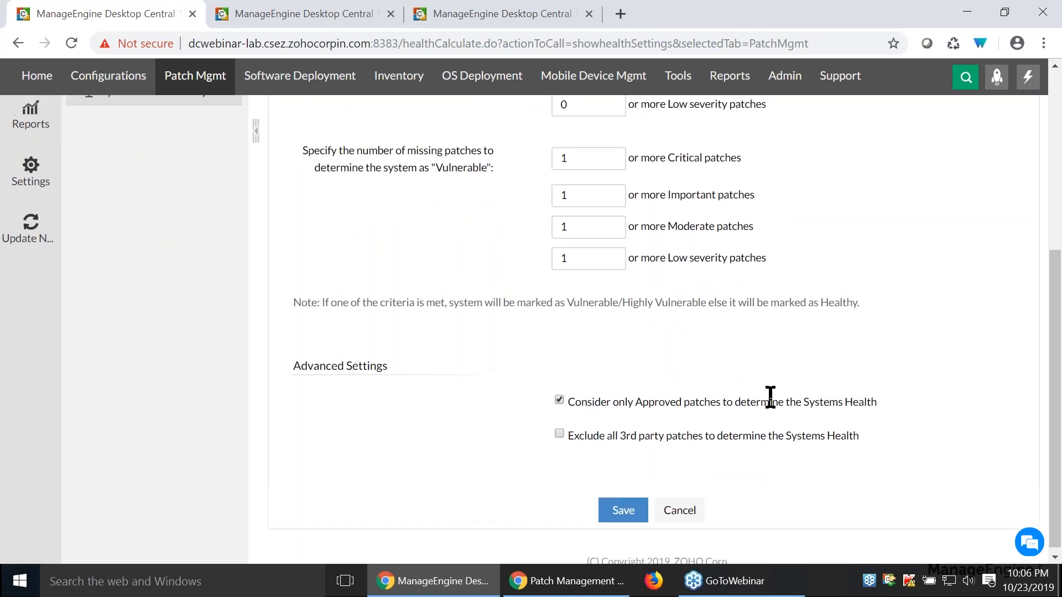
scroll(770, 397, "up", 2)
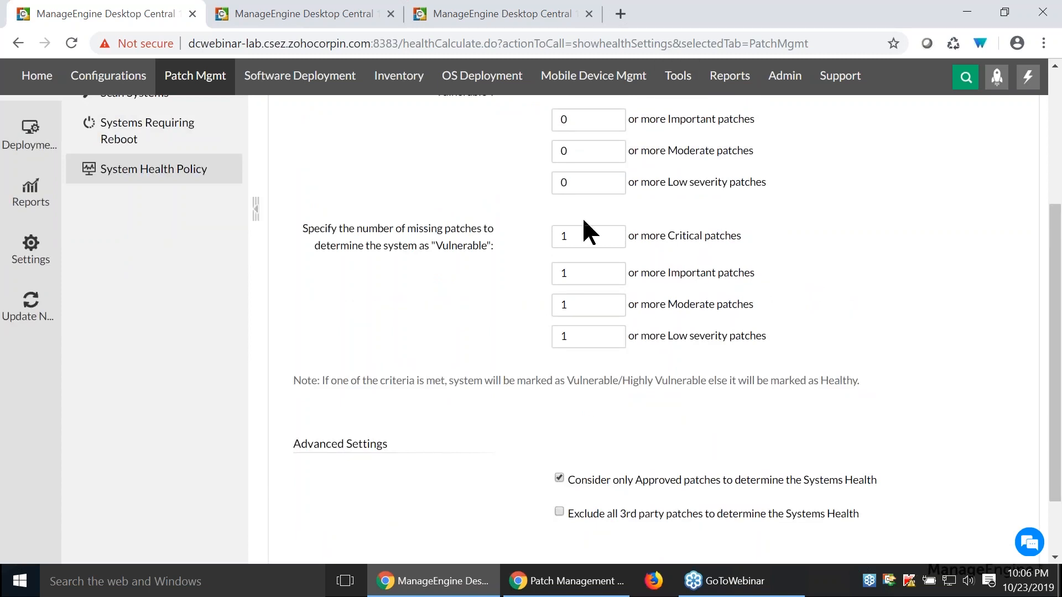
scroll(876, 161, "up", 2)
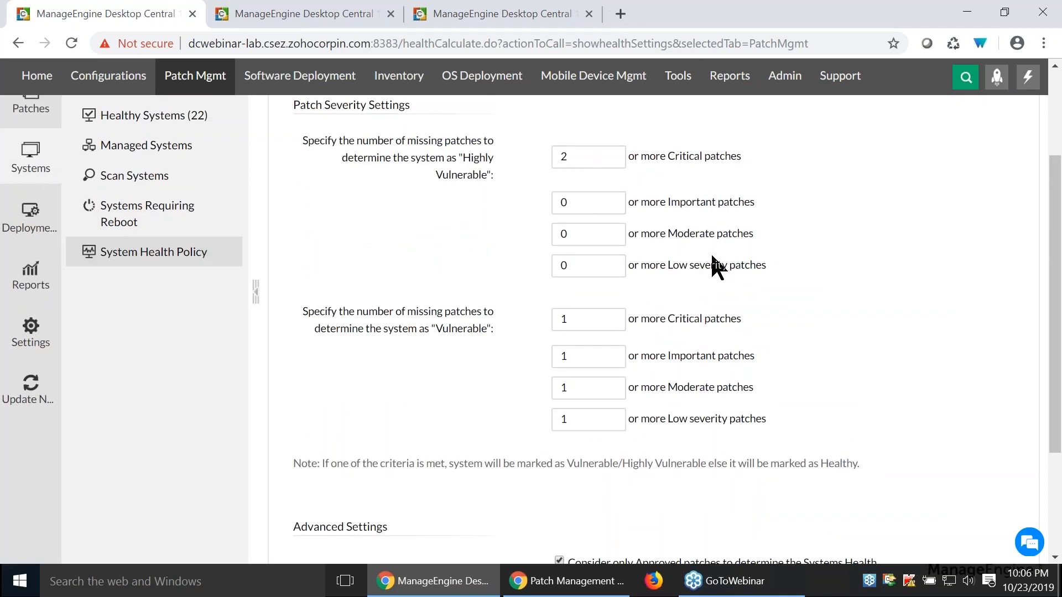
- Switch to the presentation and advance to the Question 3 slide on patch differences against WSUS/Windows Update
key("alt+Tab")
key("Right")
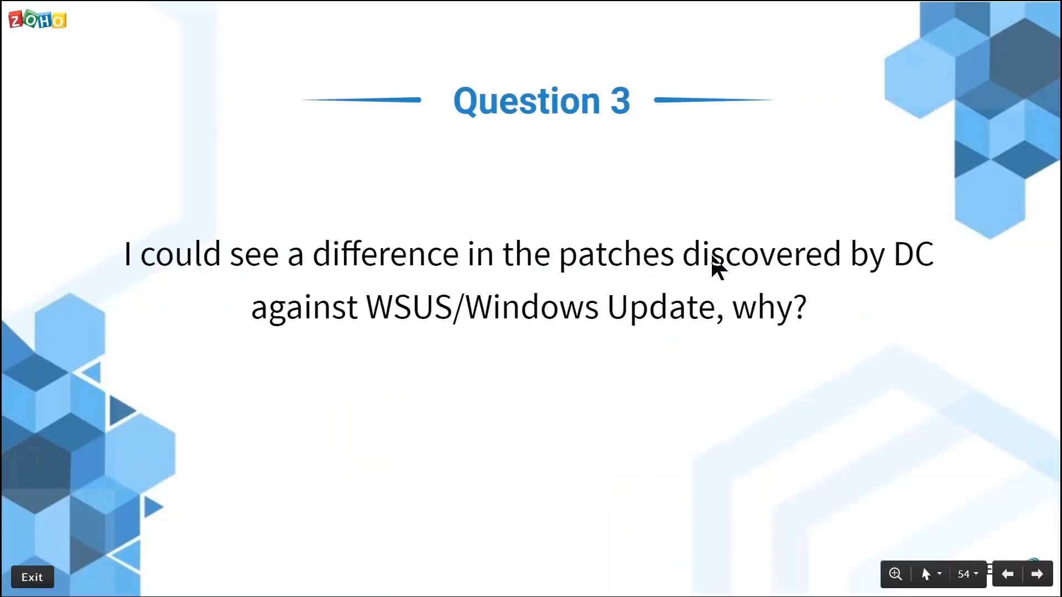